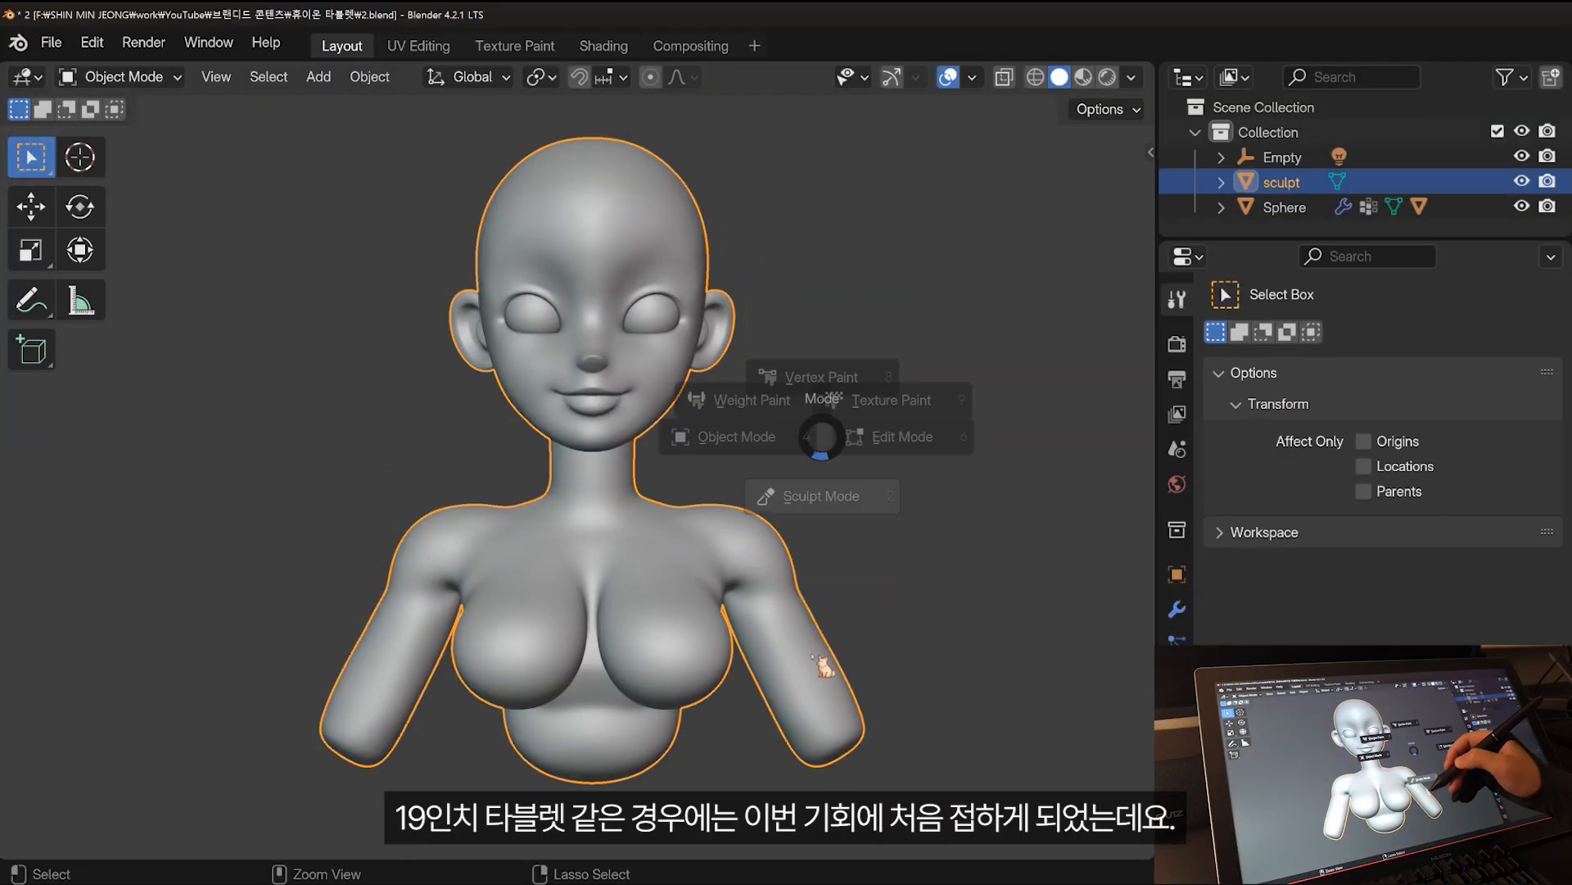
# Enter Sculpt Mode, mark the arms with Lasso Face Set, and swing them outward with the Pose brush at a 246 px radius.
pyautogui.click(901, 396)
pyautogui.click(31, 354)
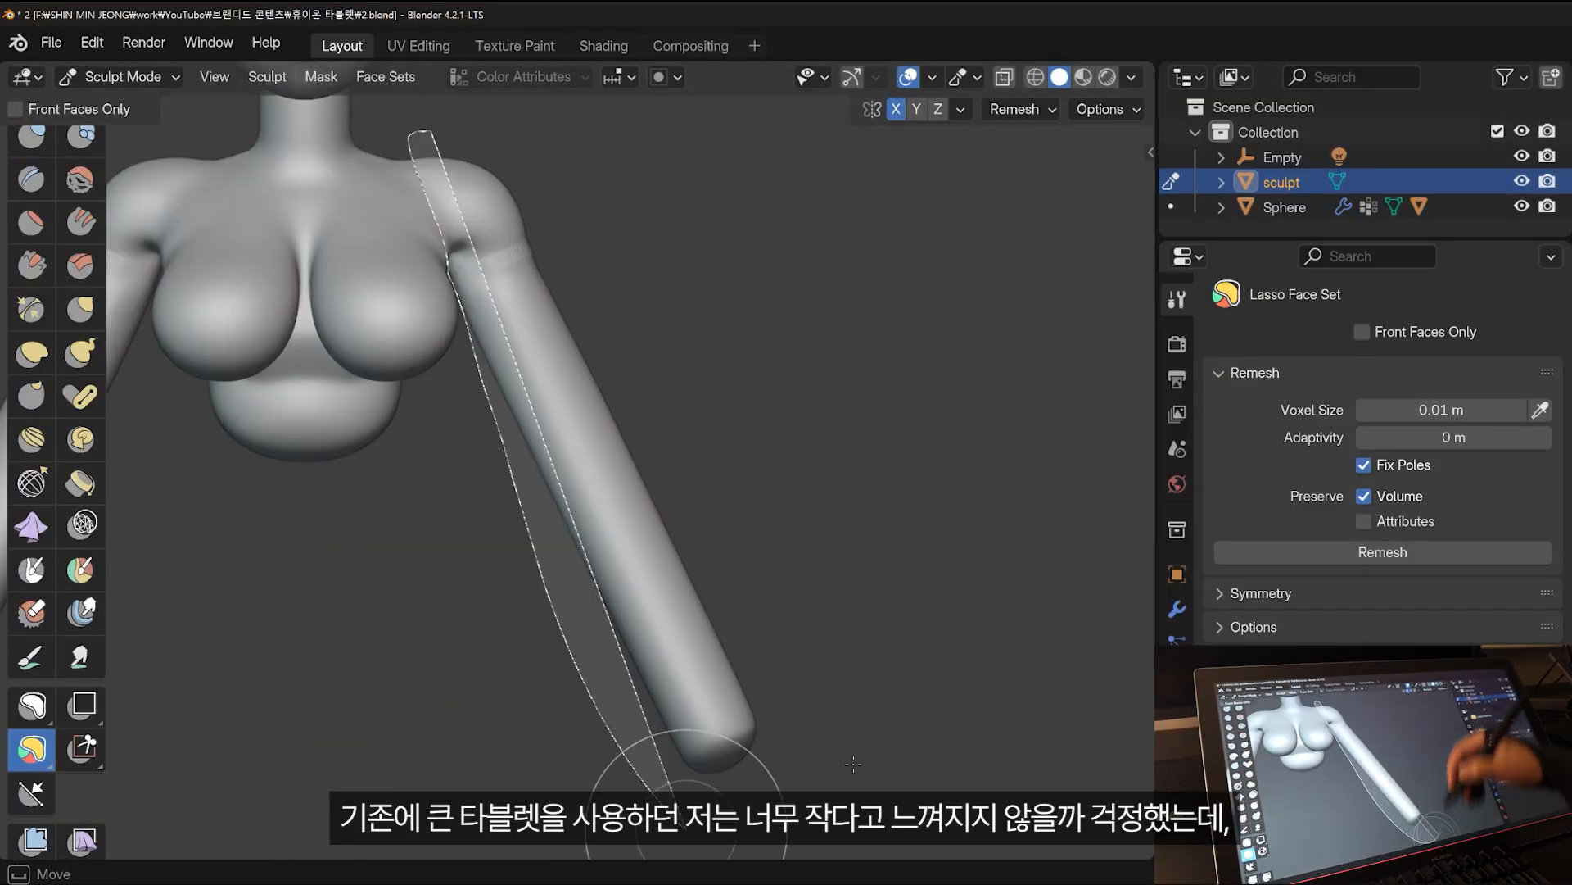
pyautogui.moveTo(590, 836); pyautogui.dragTo(622, 139)
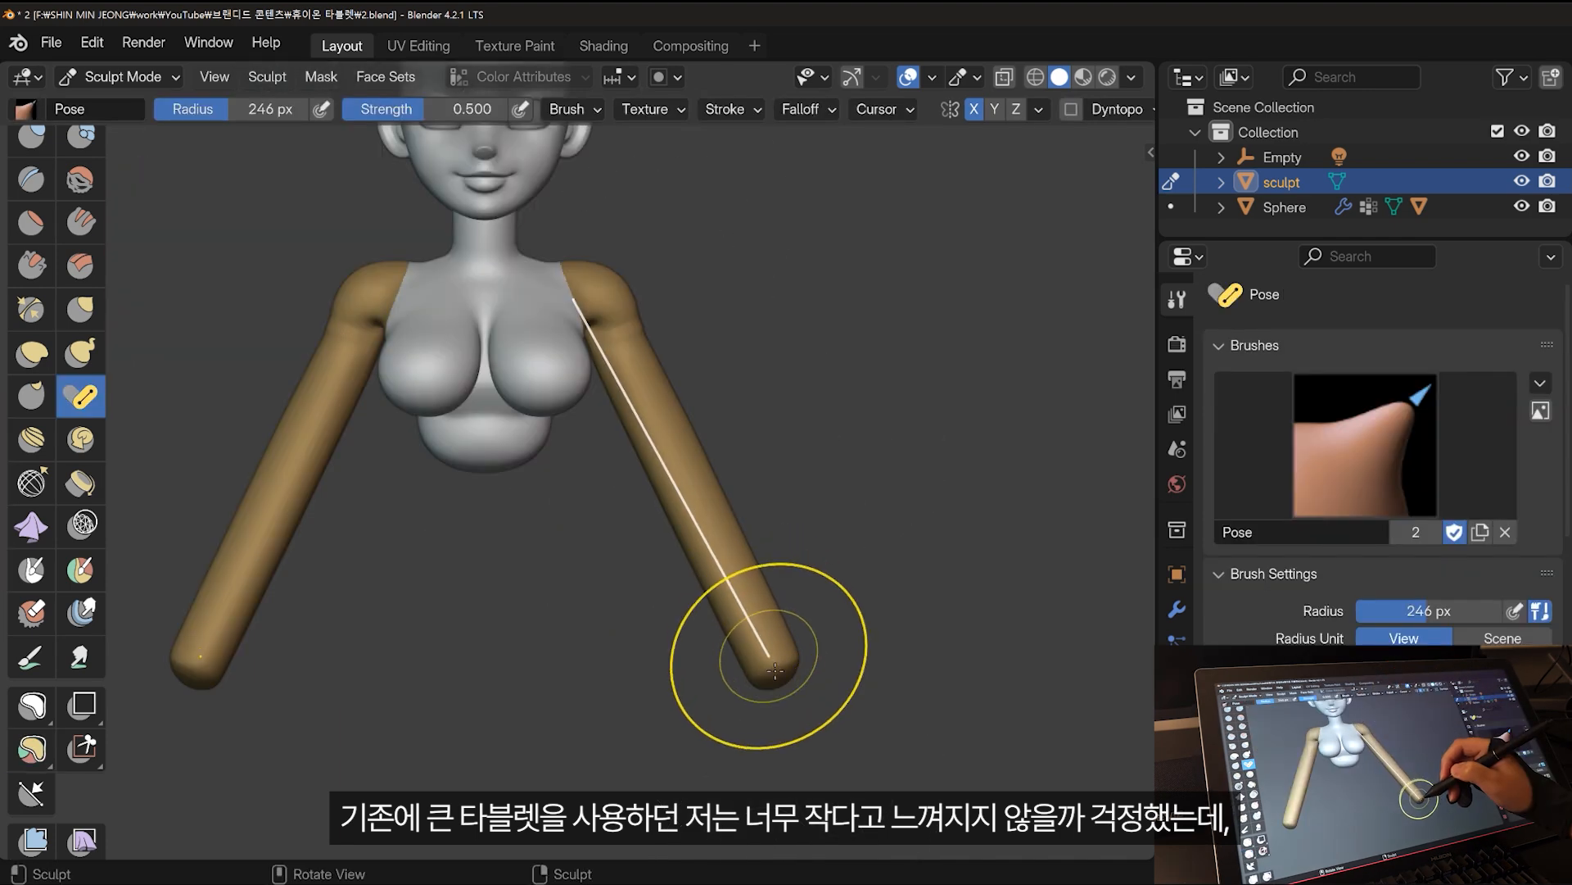
pyautogui.moveTo(741, 655)
pyautogui.mouseDown()
pyautogui.moveTo(802, 652)
pyautogui.moveTo(851, 623)
pyautogui.mouseUp()
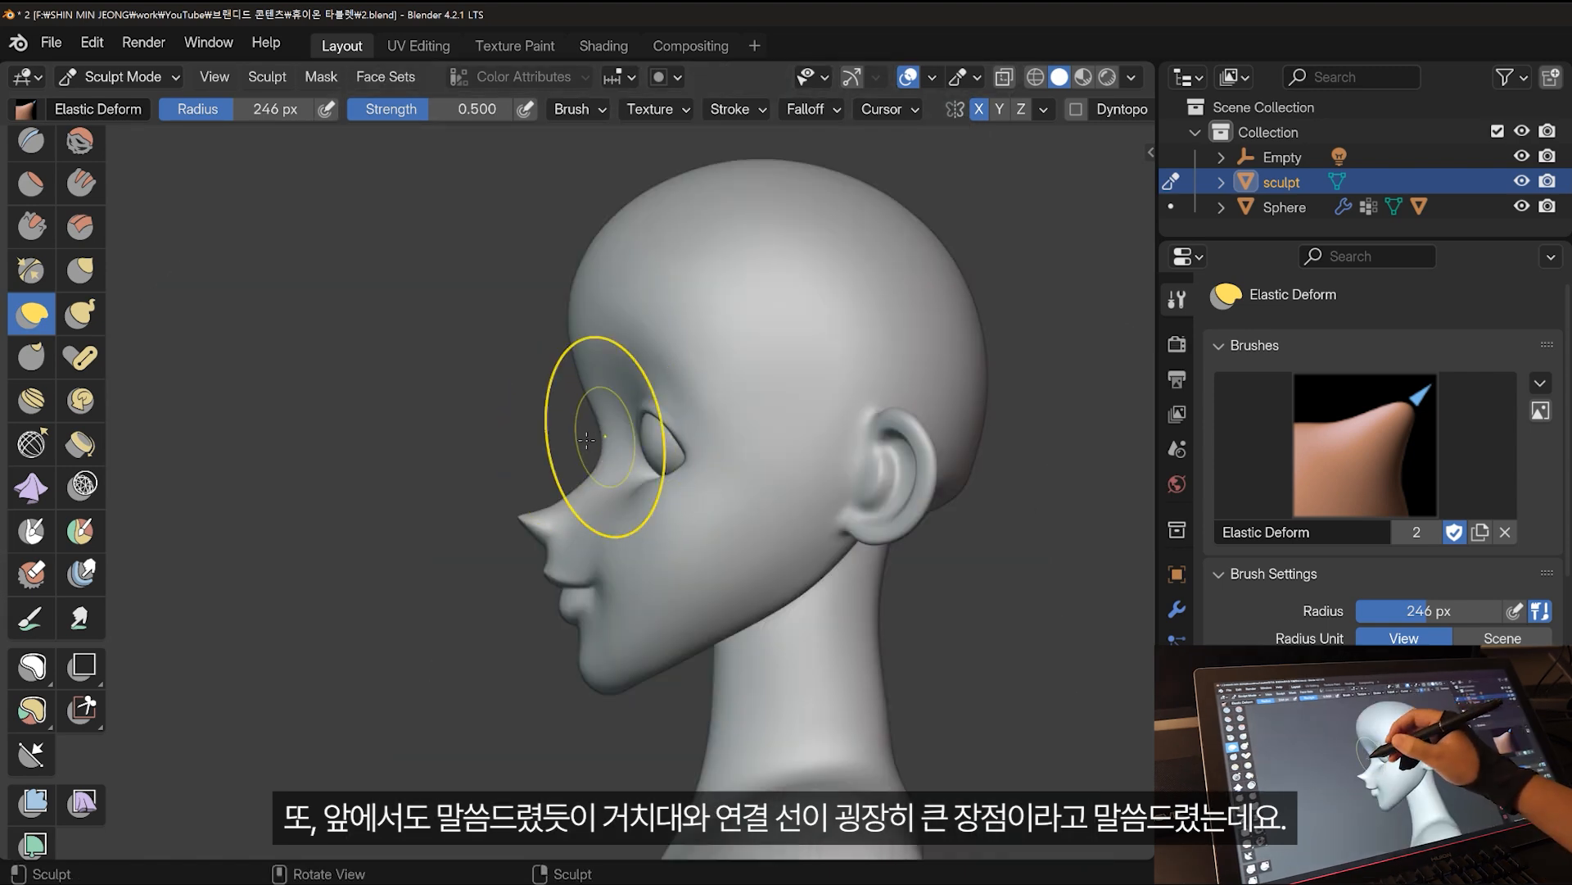
# Reshape the nose bridge and brow profile of the head with the Elastic Deform brush at a 246 px radius.
pyautogui.moveTo(587, 439); pyautogui.dragTo(571, 442)
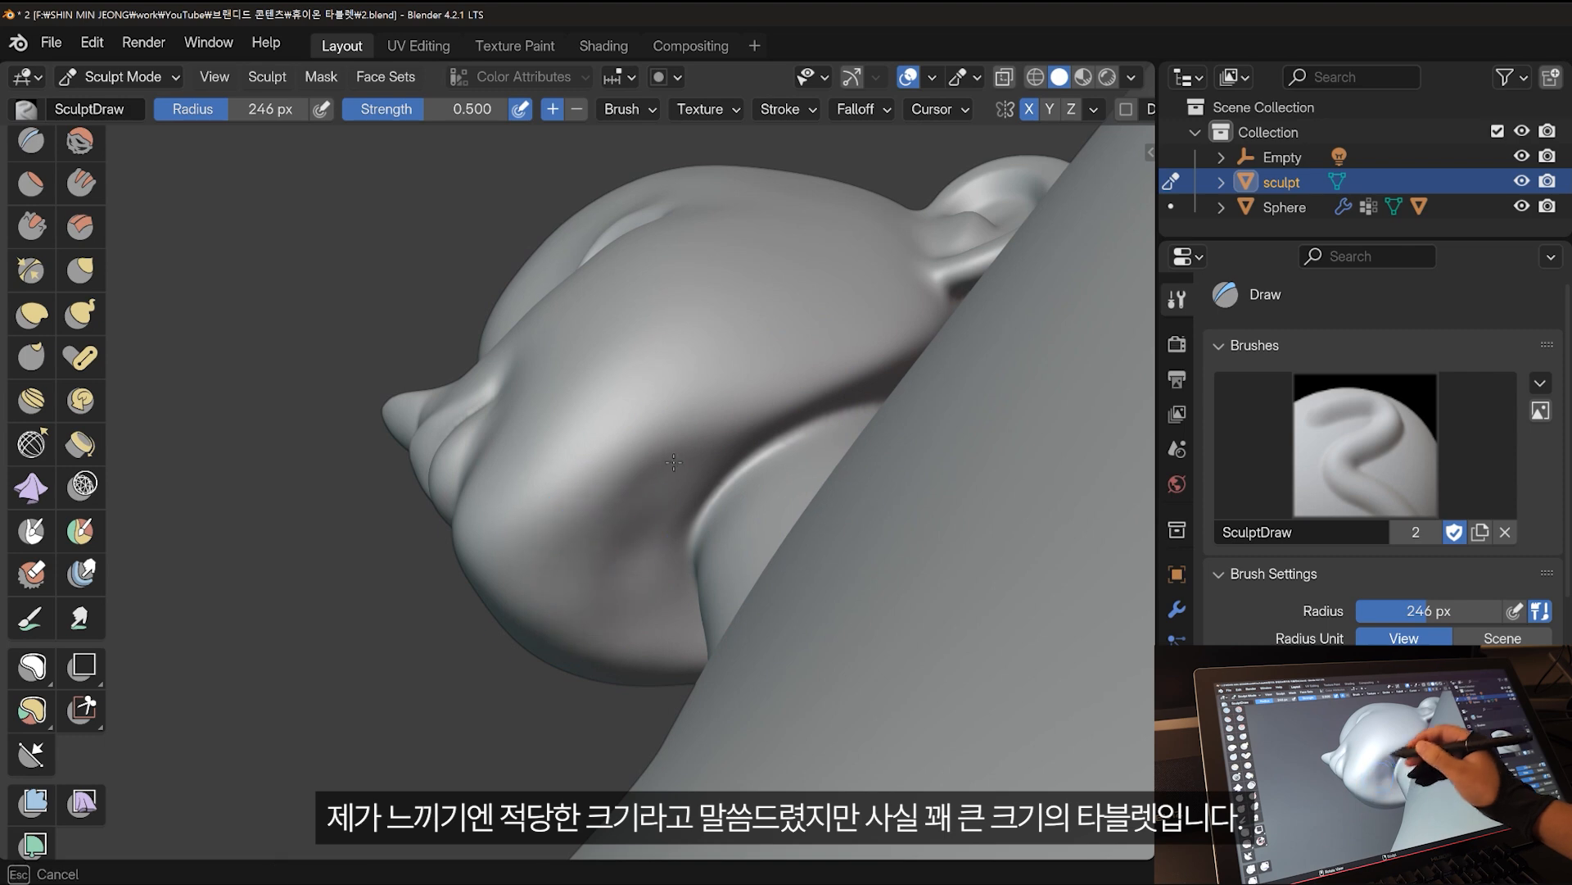
pyautogui.moveTo(705, 455); pyautogui.dragTo(626, 576, button='middle')
pyautogui.moveTo(740, 448); pyautogui.dragTo(652, 377, button='middle')
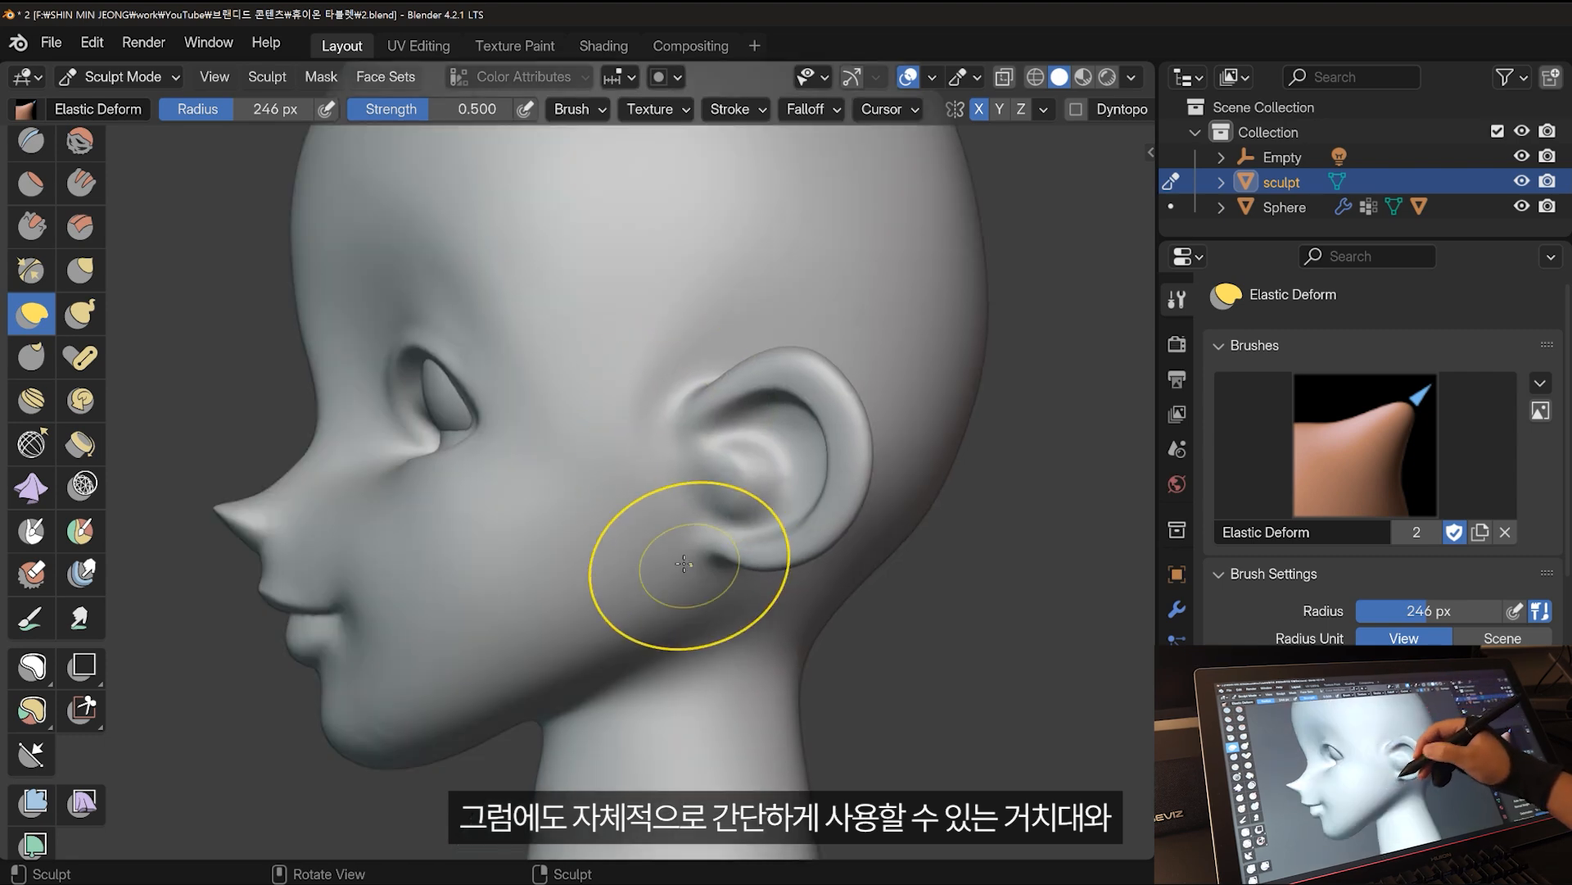
pyautogui.moveTo(655, 533); pyautogui.dragTo(250, 396, button='middle')
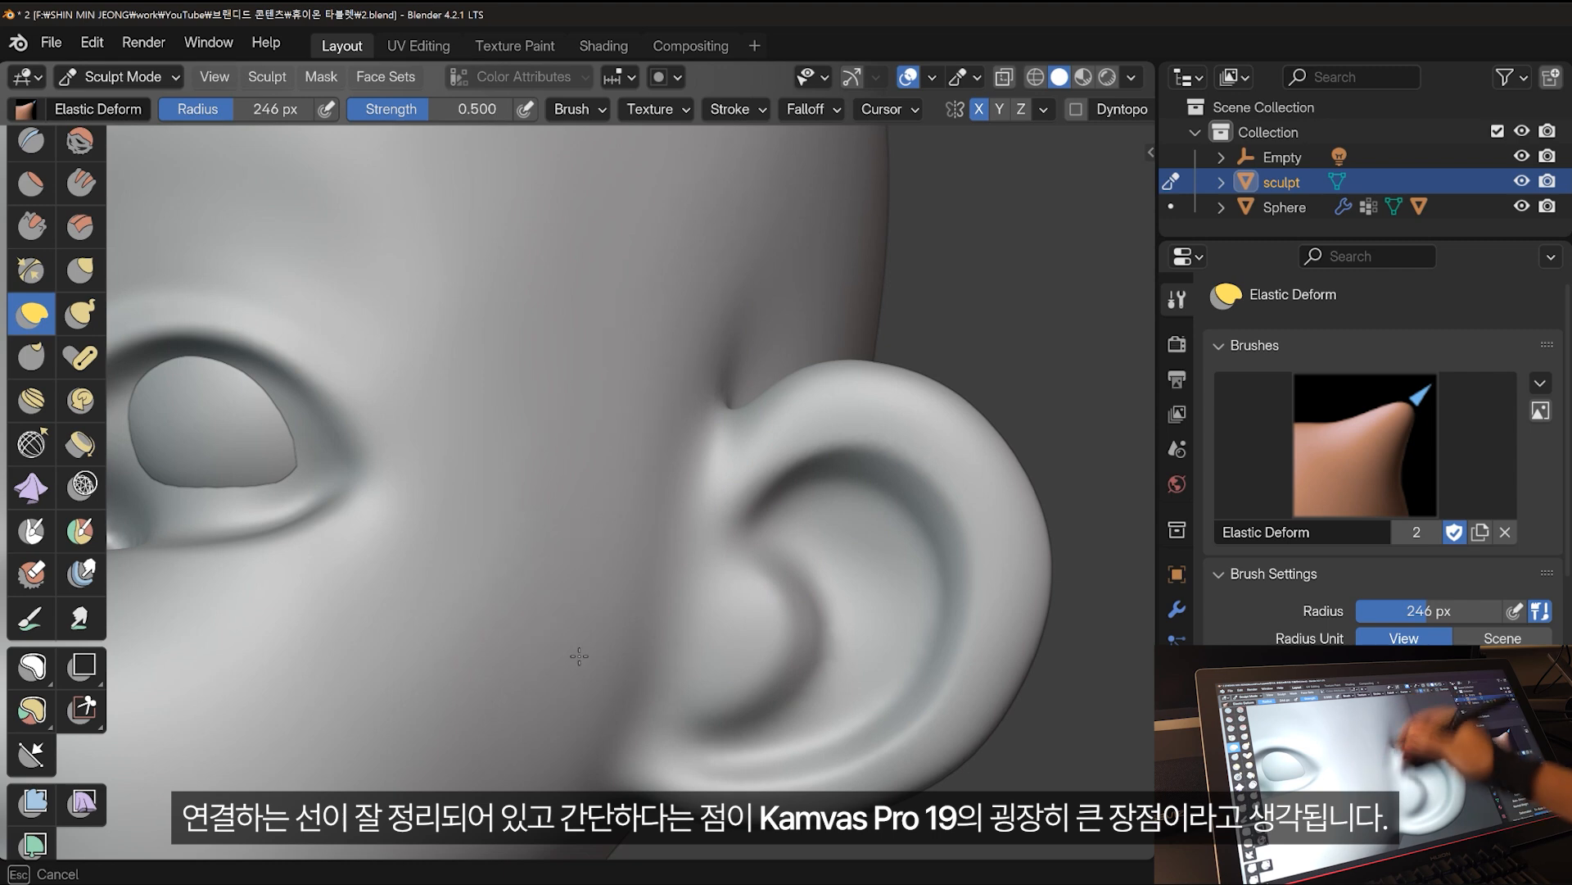
pyautogui.moveTo(579, 655); pyautogui.dragTo(742, 751, button='middle')
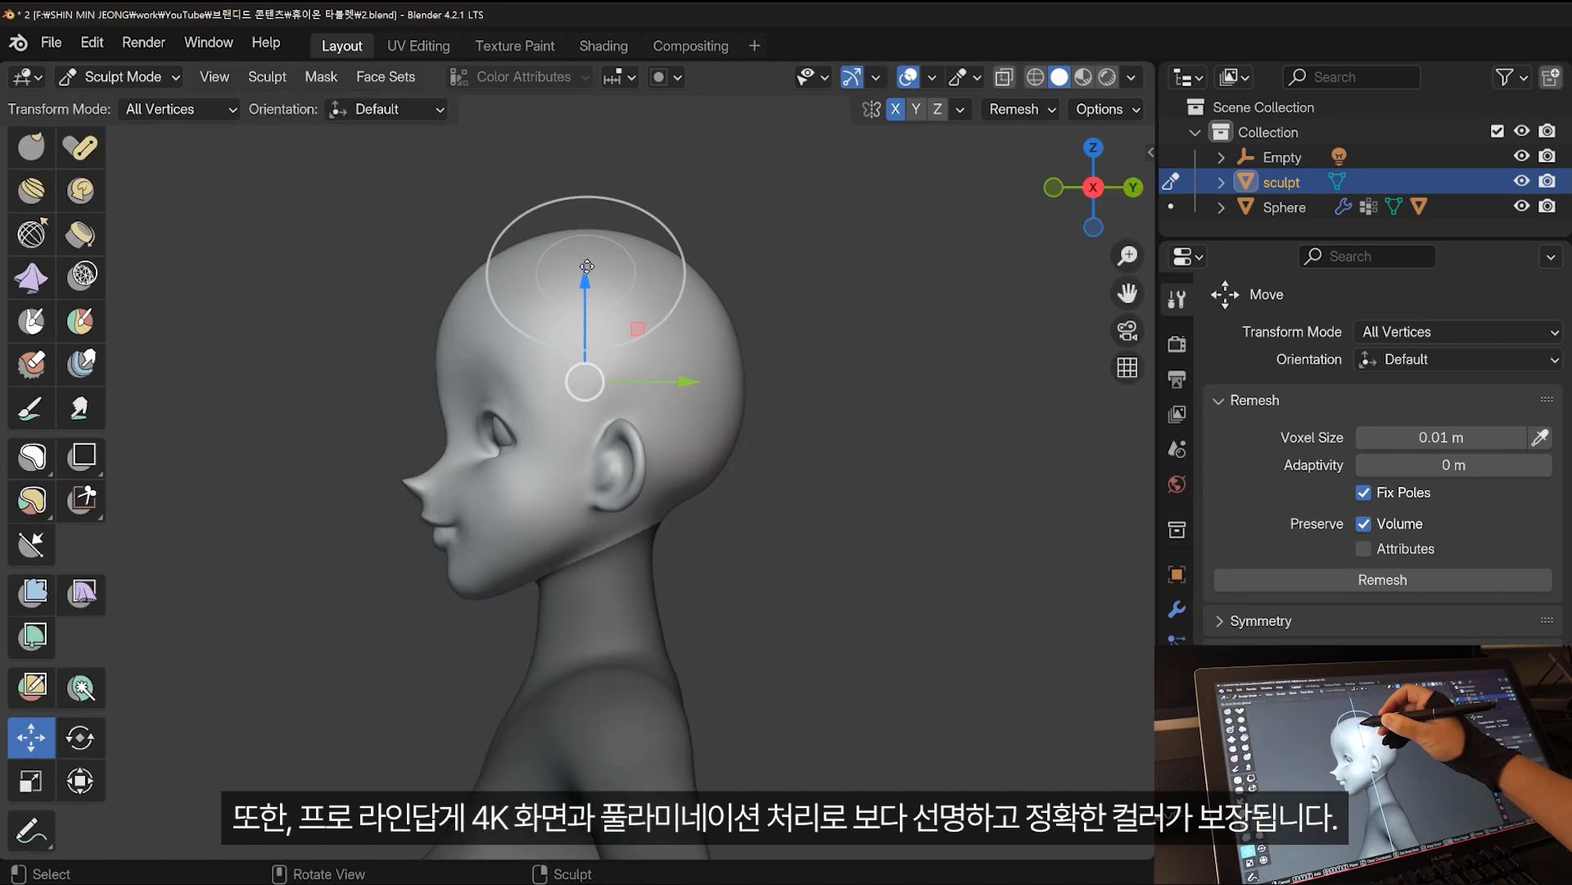
# Move the unmasked head up along Z, and reshape the unmasked forearm with Elastic Deform at a 241 px radius.
pyautogui.moveTo(587, 266); pyautogui.dragTo(585, 214)
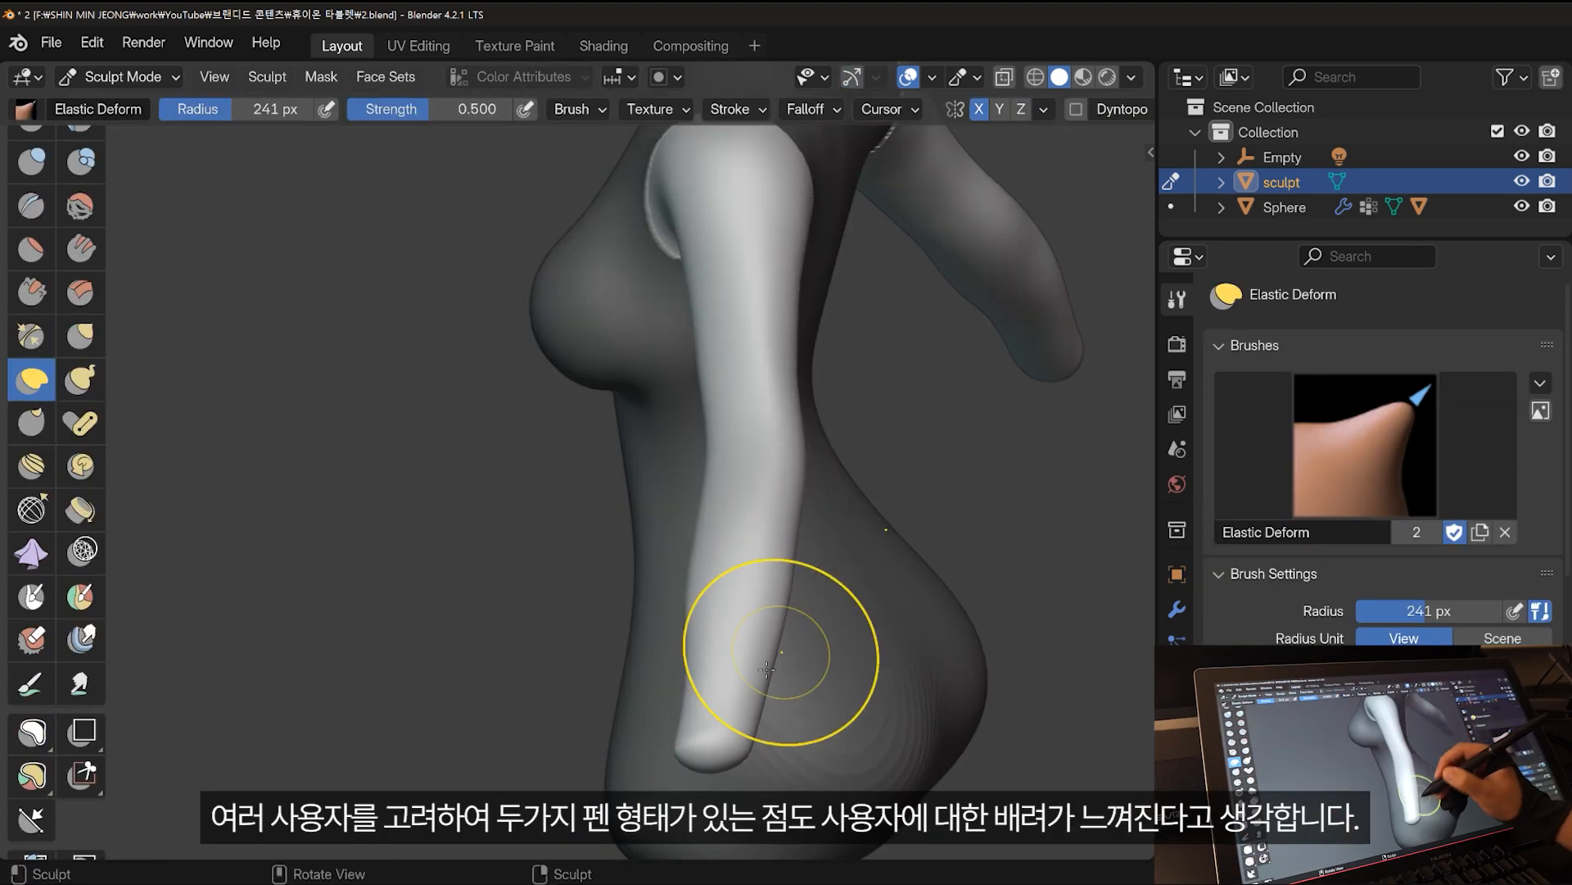
pyautogui.moveTo(766, 669); pyautogui.dragTo(692, 594)
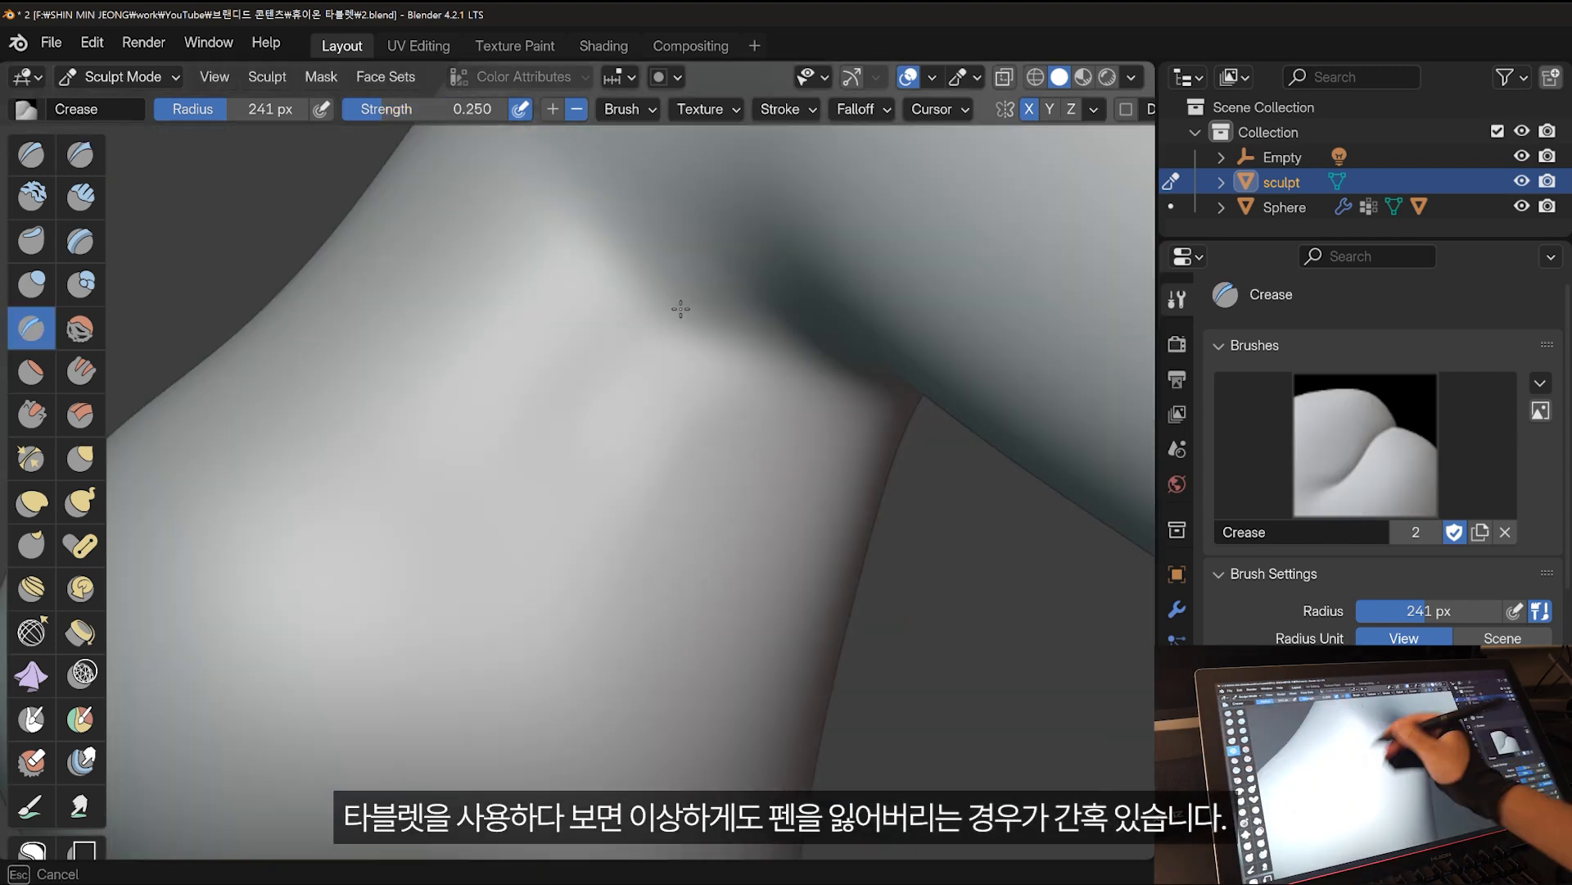
# Carve muscle folds near the armpit and along the neck with the Crease brush at strength 0.250.
pyautogui.moveTo(681, 308); pyautogui.dragTo(565, 439)
pyautogui.moveTo(565, 439); pyautogui.dragTo(484, 574)
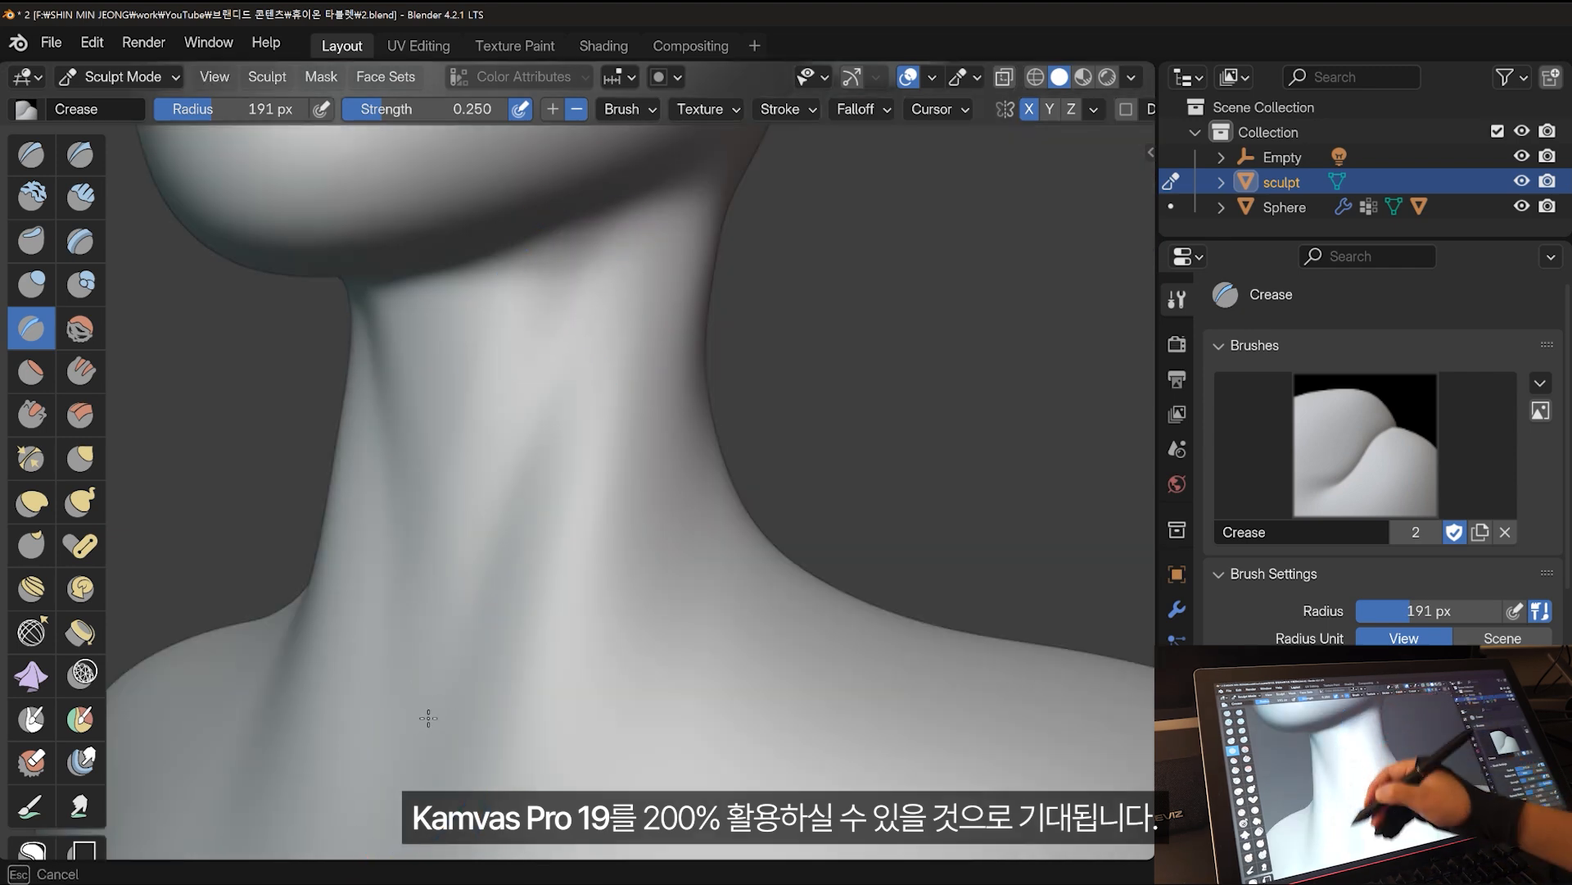
pyautogui.moveTo(428, 718)
pyautogui.mouseDown(button='middle')
pyautogui.moveTo(663, 316)
pyautogui.moveTo(630, 185)
pyautogui.mouseUp(button='middle')
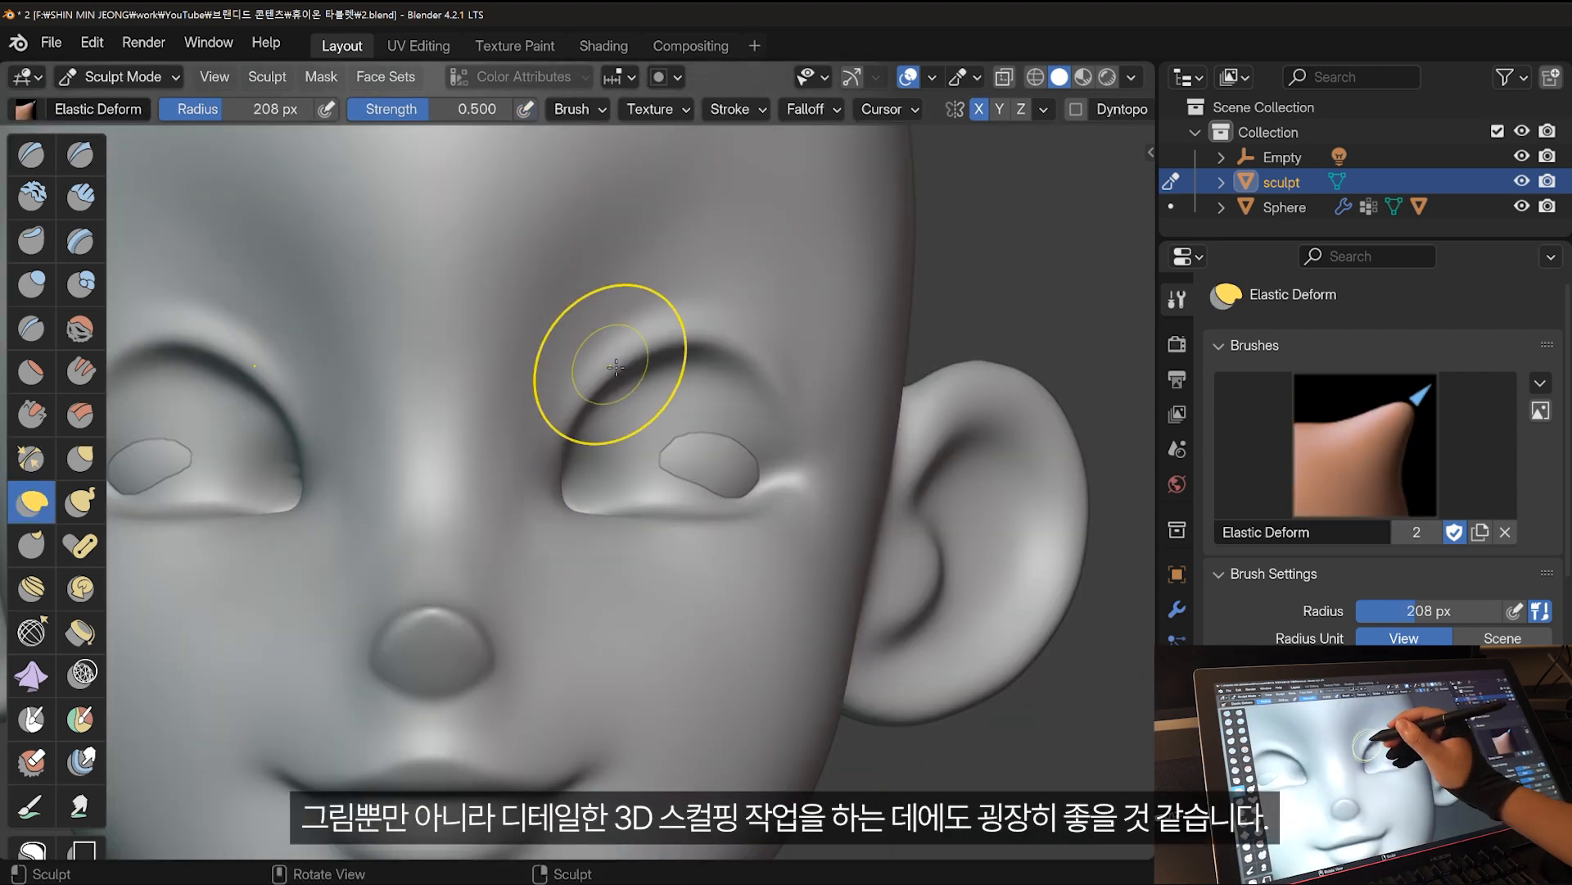
# Reshape the inner upper eyelid and the nose tip with the Elastic Deform brush at a 208 px radius.
pyautogui.moveTo(579, 351)
pyautogui.mouseDown()
pyautogui.moveTo(783, 352)
pyautogui.moveTo(740, 340)
pyautogui.moveTo(636, 379)
pyautogui.mouseUp()
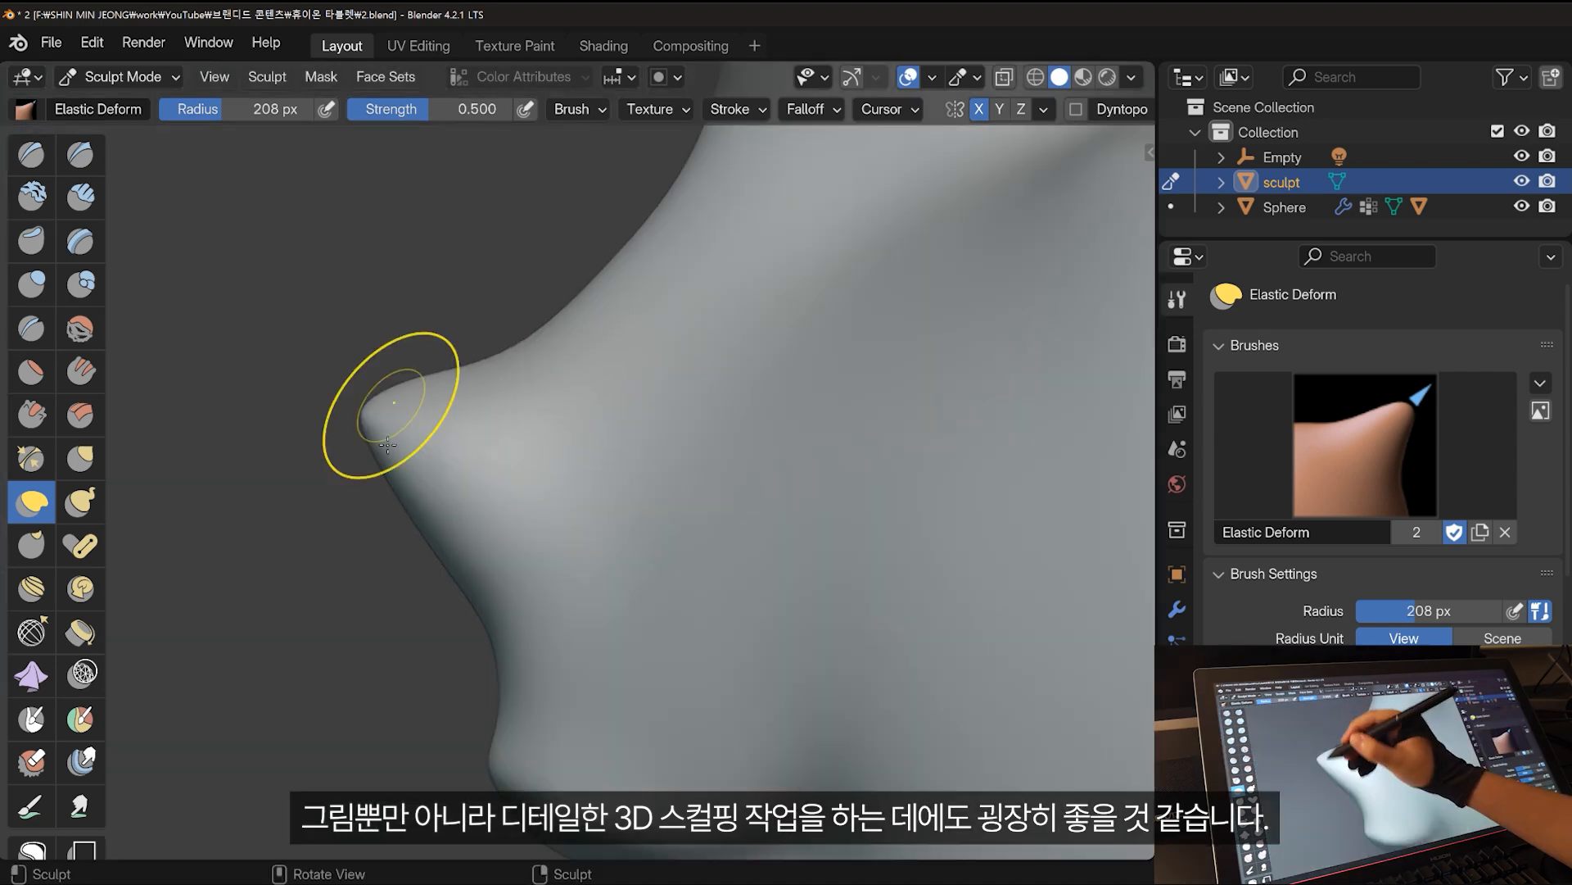
pyautogui.moveTo(385, 407)
pyautogui.mouseDown()
pyautogui.moveTo(351, 495)
pyautogui.moveTo(333, 491)
pyautogui.moveTo(430, 593)
pyautogui.mouseUp()
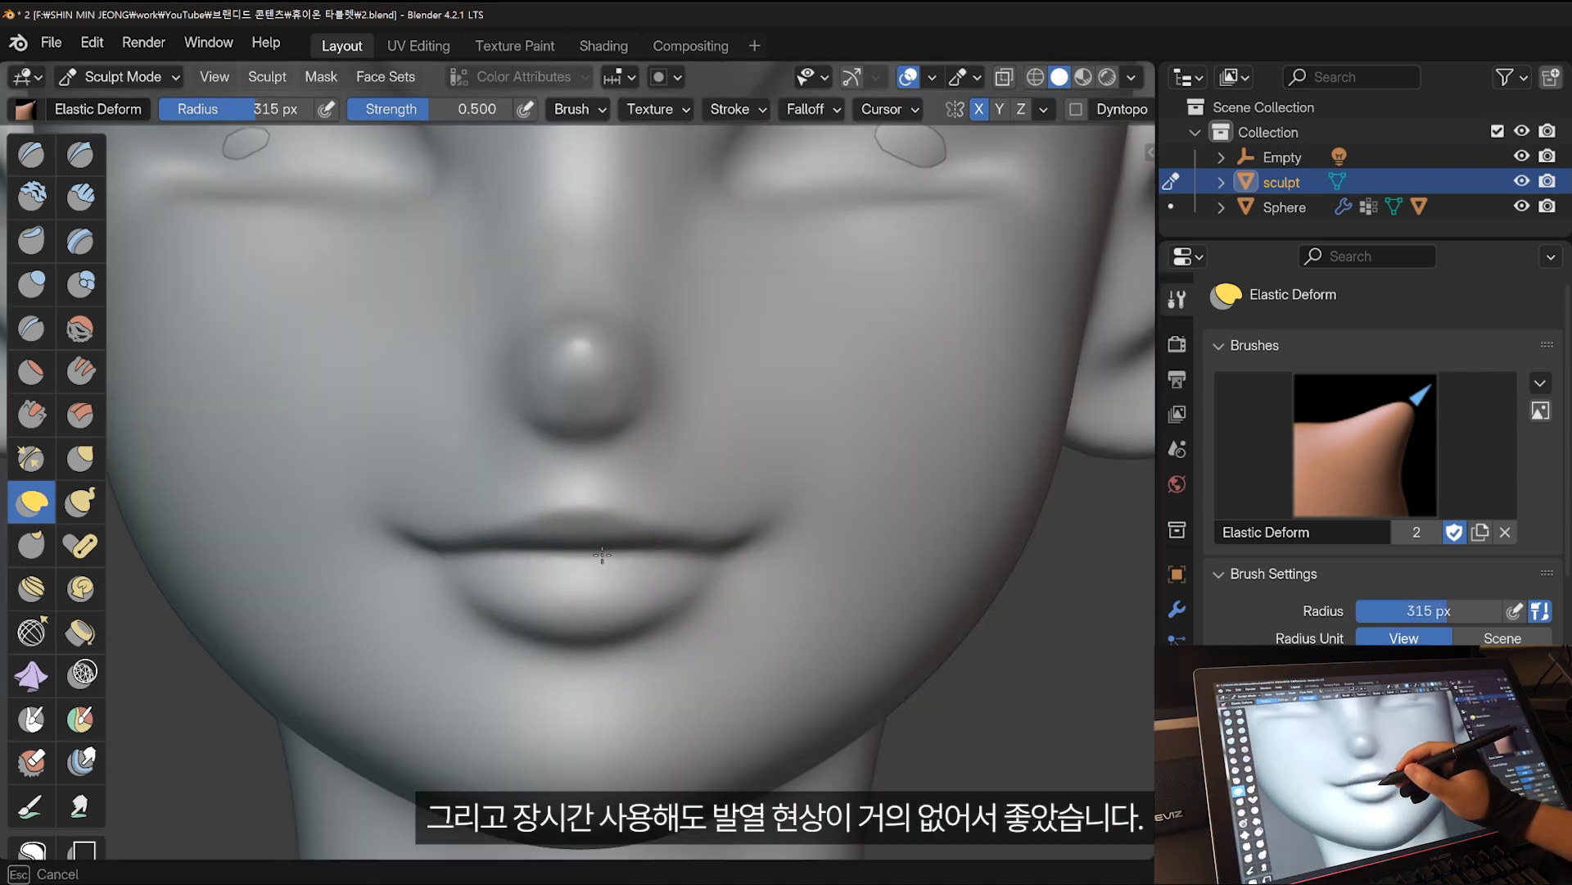
# Adjust the lips, mouth corners and facial contour with the Elastic Deform brush at a 315 px radius.
pyautogui.moveTo(622, 524); pyautogui.dragTo(647, 491)
pyautogui.moveTo(754, 556)
pyautogui.mouseDown()
pyautogui.moveTo(612, 545)
pyautogui.moveTo(573, 565)
pyautogui.moveTo(623, 557)
pyautogui.mouseUp()
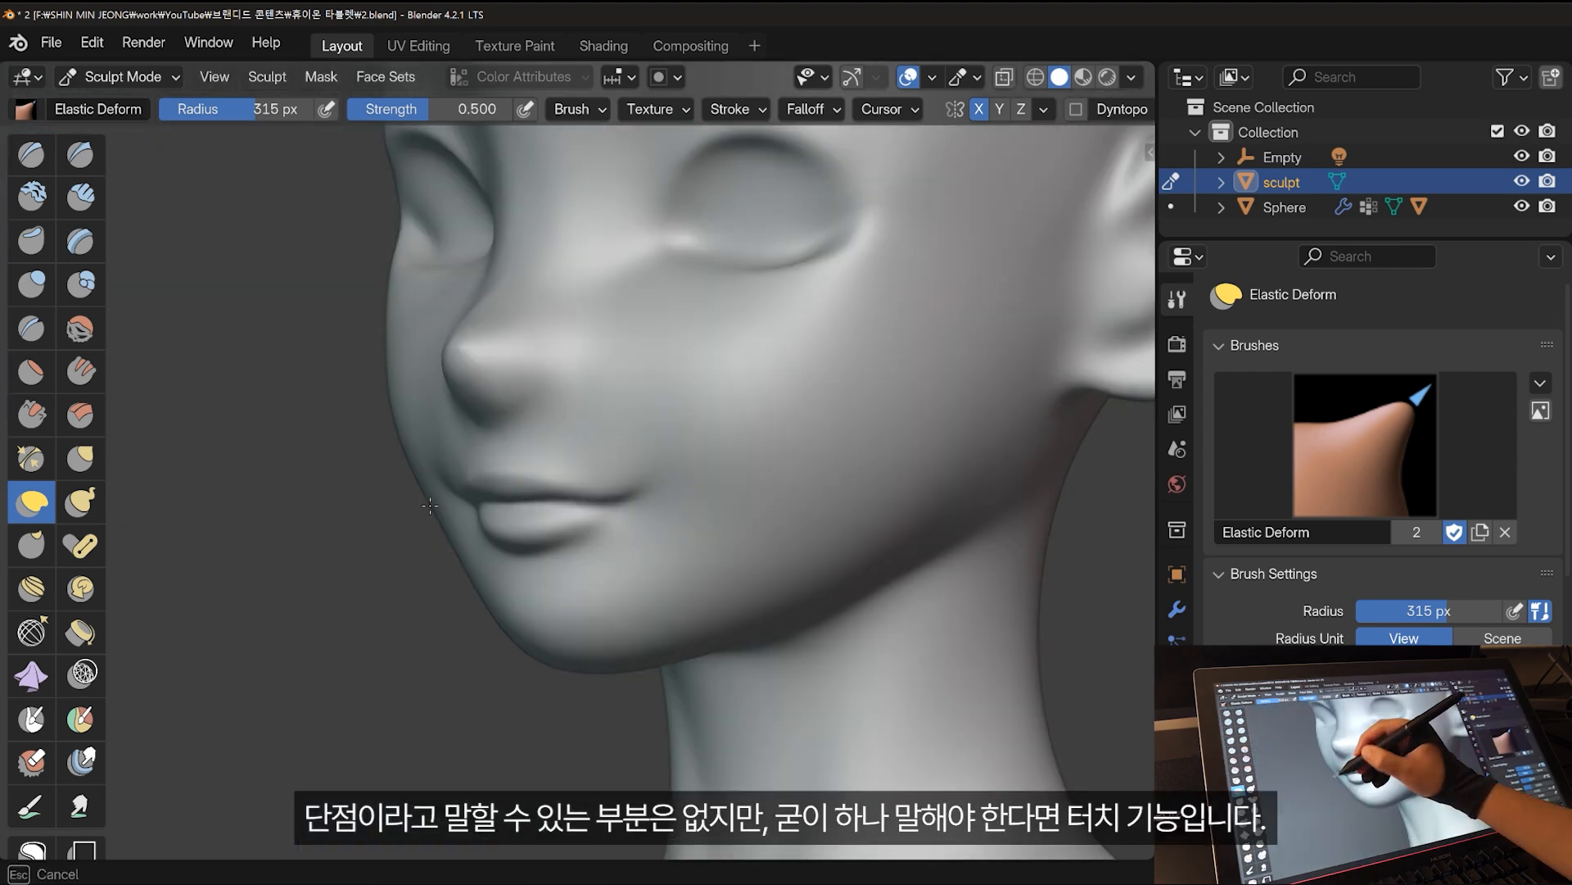
pyautogui.moveTo(458, 508); pyautogui.dragTo(423, 533)
pyautogui.moveTo(386, 332); pyautogui.dragTo(371, 350)
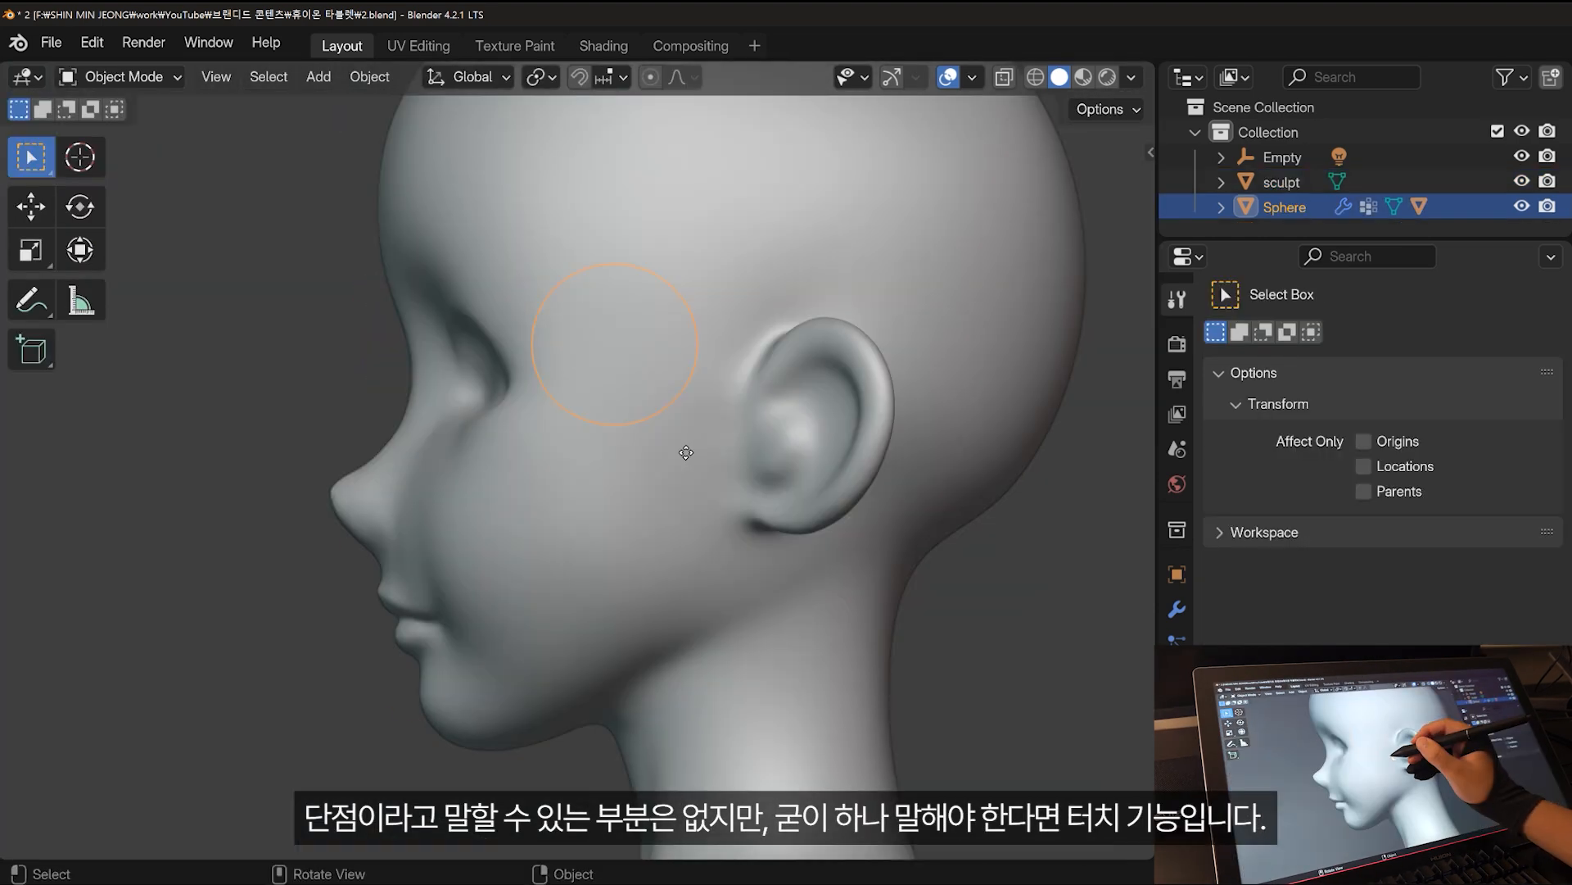
# Reposition the eyeball sphere, and define the sculpt's jawline with Draw Sharp and Elastic Deform strokes at a 252 px radius.
pyautogui.press('g')
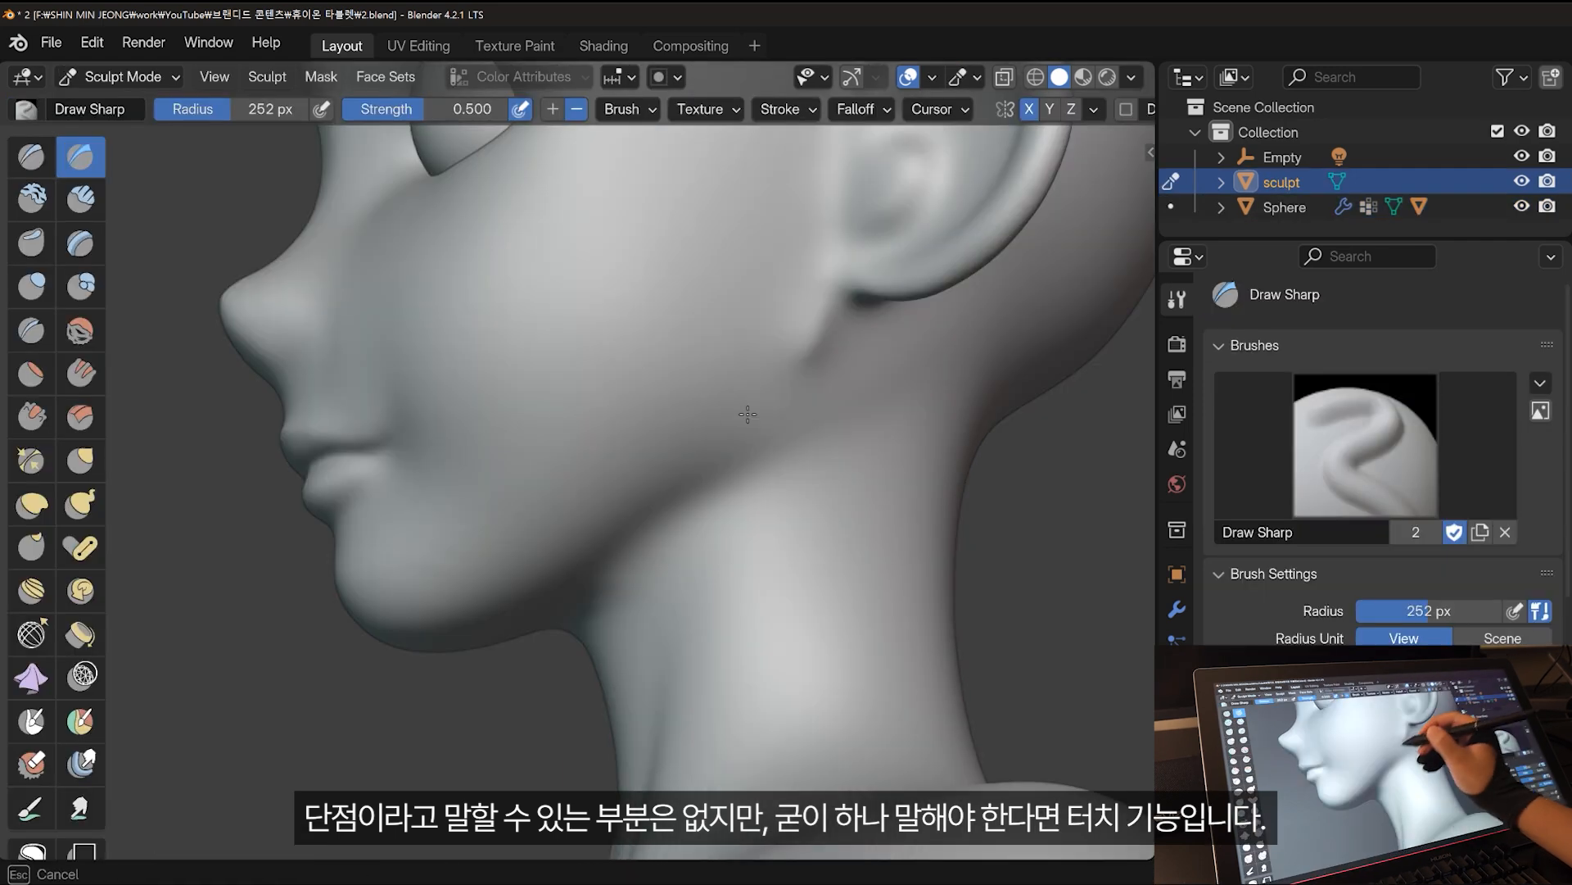
pyautogui.moveTo(747, 413); pyautogui.dragTo(439, 632)
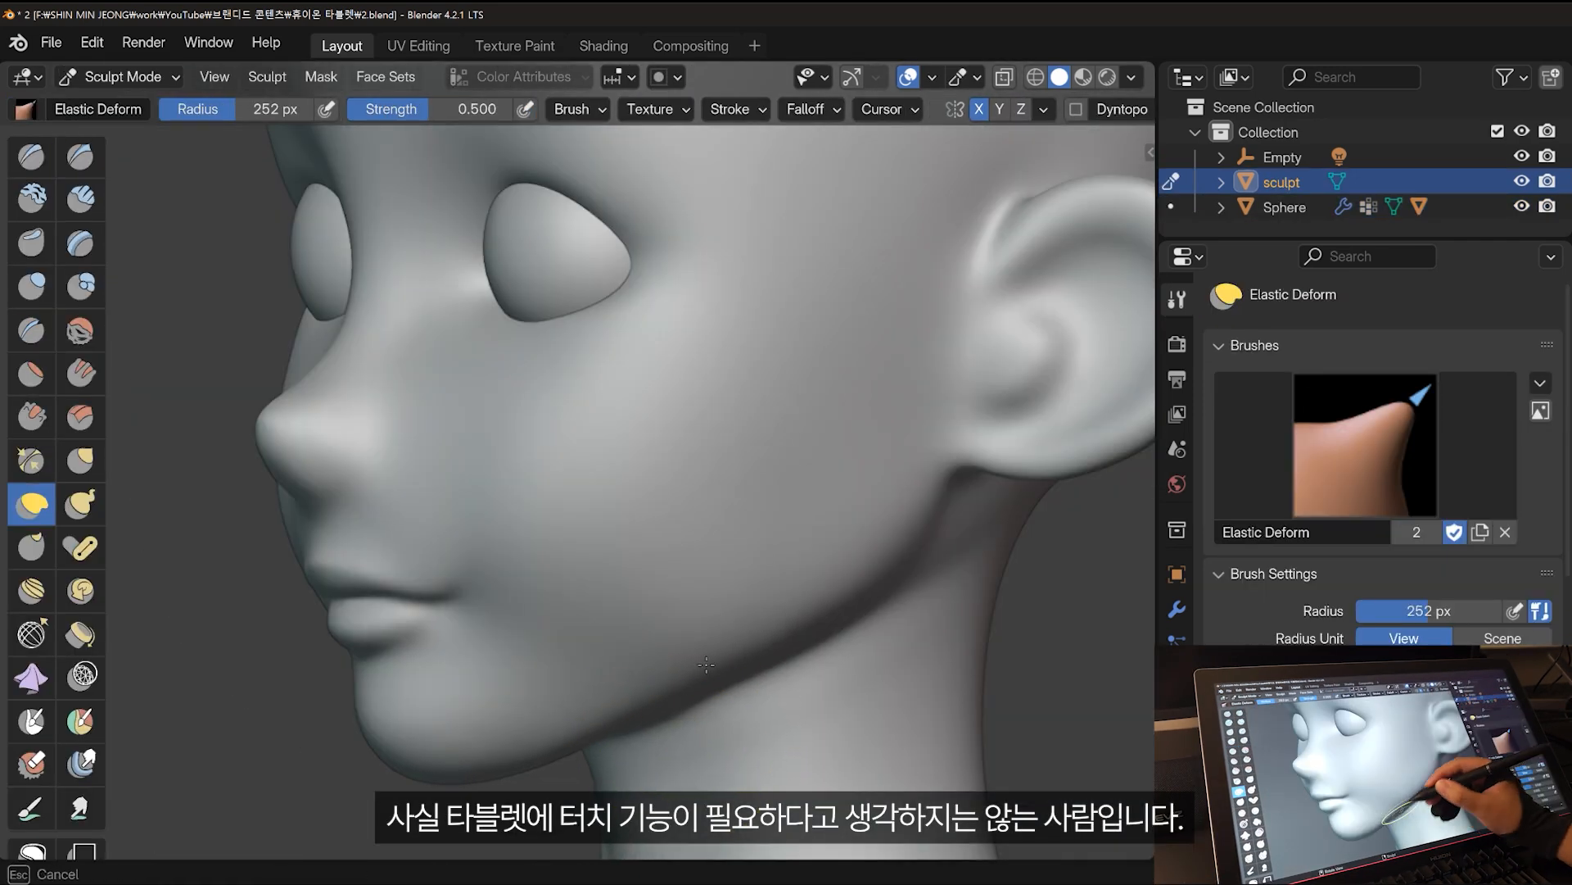
pyautogui.moveTo(655, 692); pyautogui.dragTo(674, 685)
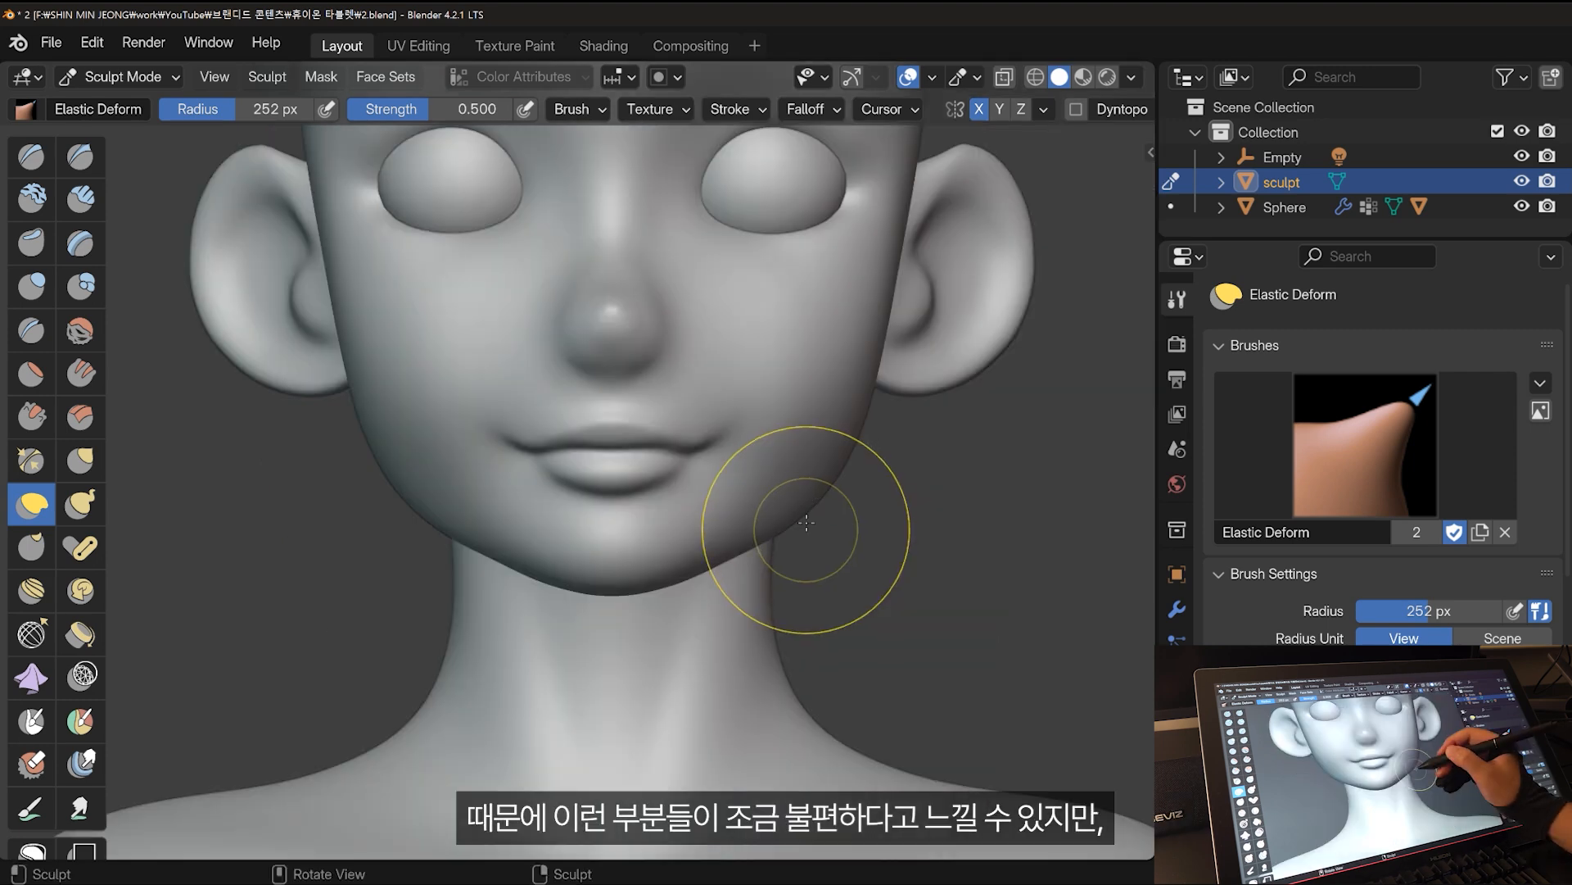
pyautogui.moveTo(808, 493); pyautogui.dragTo(739, 548)
pyautogui.moveTo(702, 559); pyautogui.dragTo(705, 565)
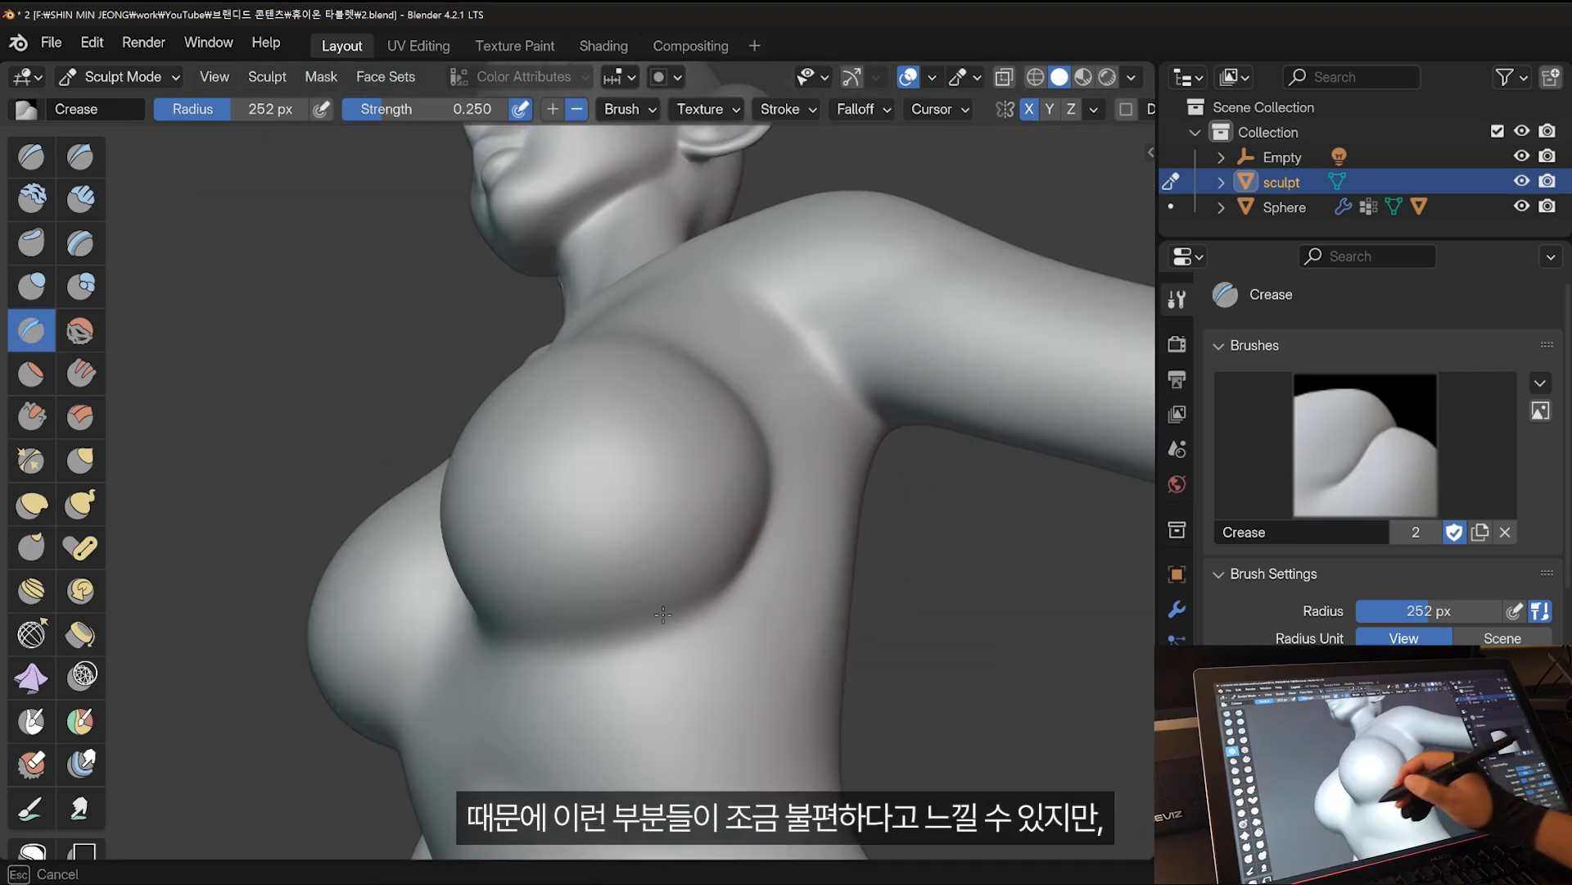
# Deepen the fold beneath the breasts with the Crease brush at a 252 px radius.
pyautogui.moveTo(623, 626); pyautogui.dragTo(624, 631)
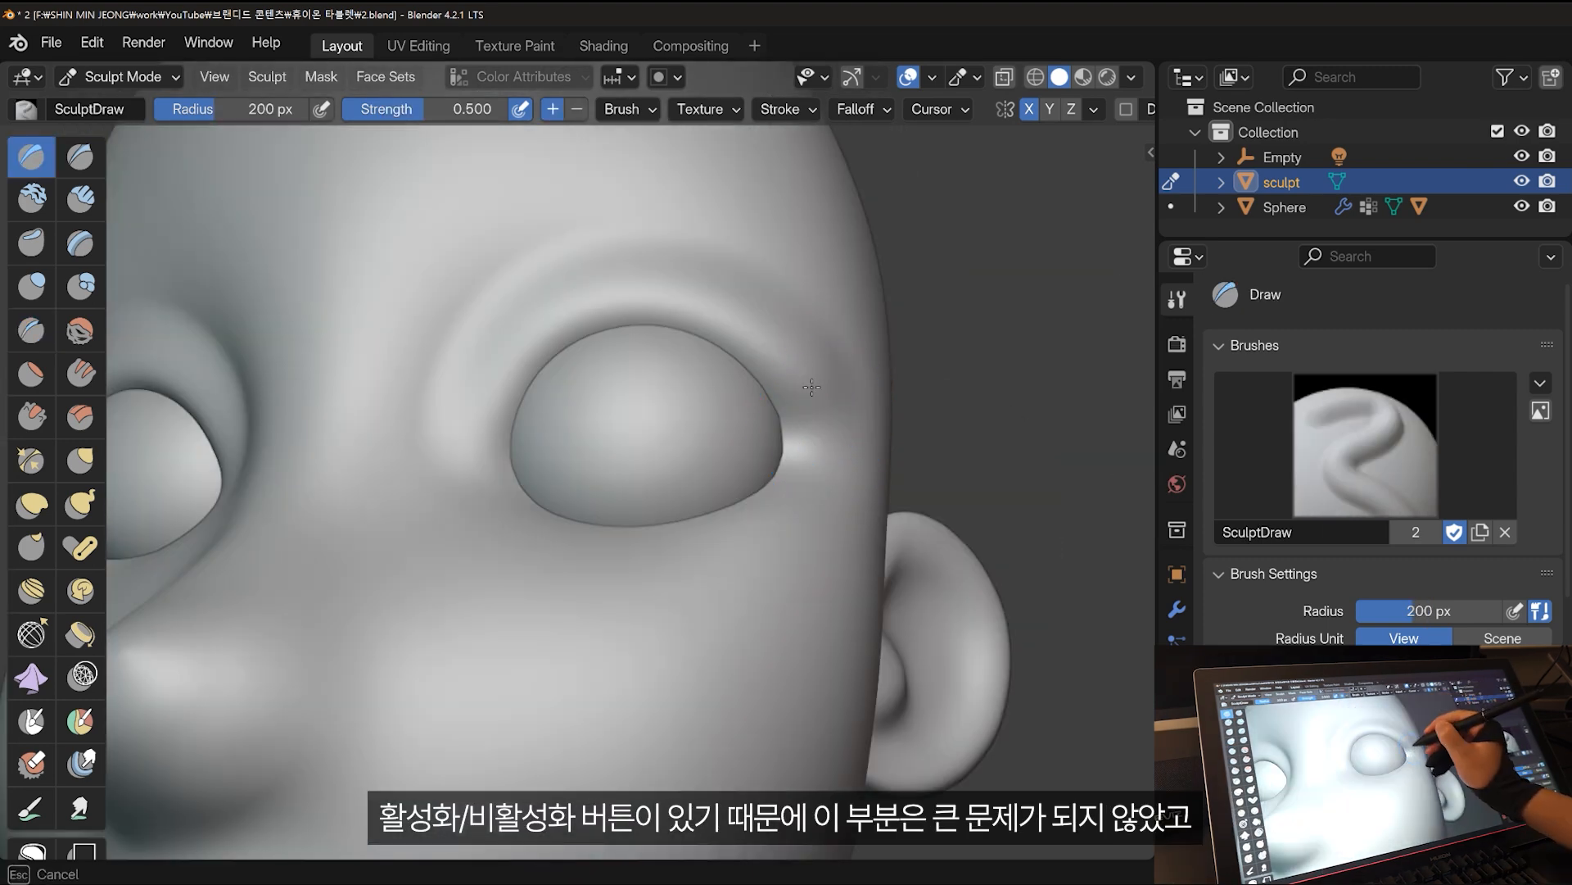
# Build up the upper eyelid rim with the Draw brush and reshape the inner eye corner with Elastic Deform at 200 px radius.
pyautogui.moveTo(819, 401); pyautogui.dragTo(573, 360)
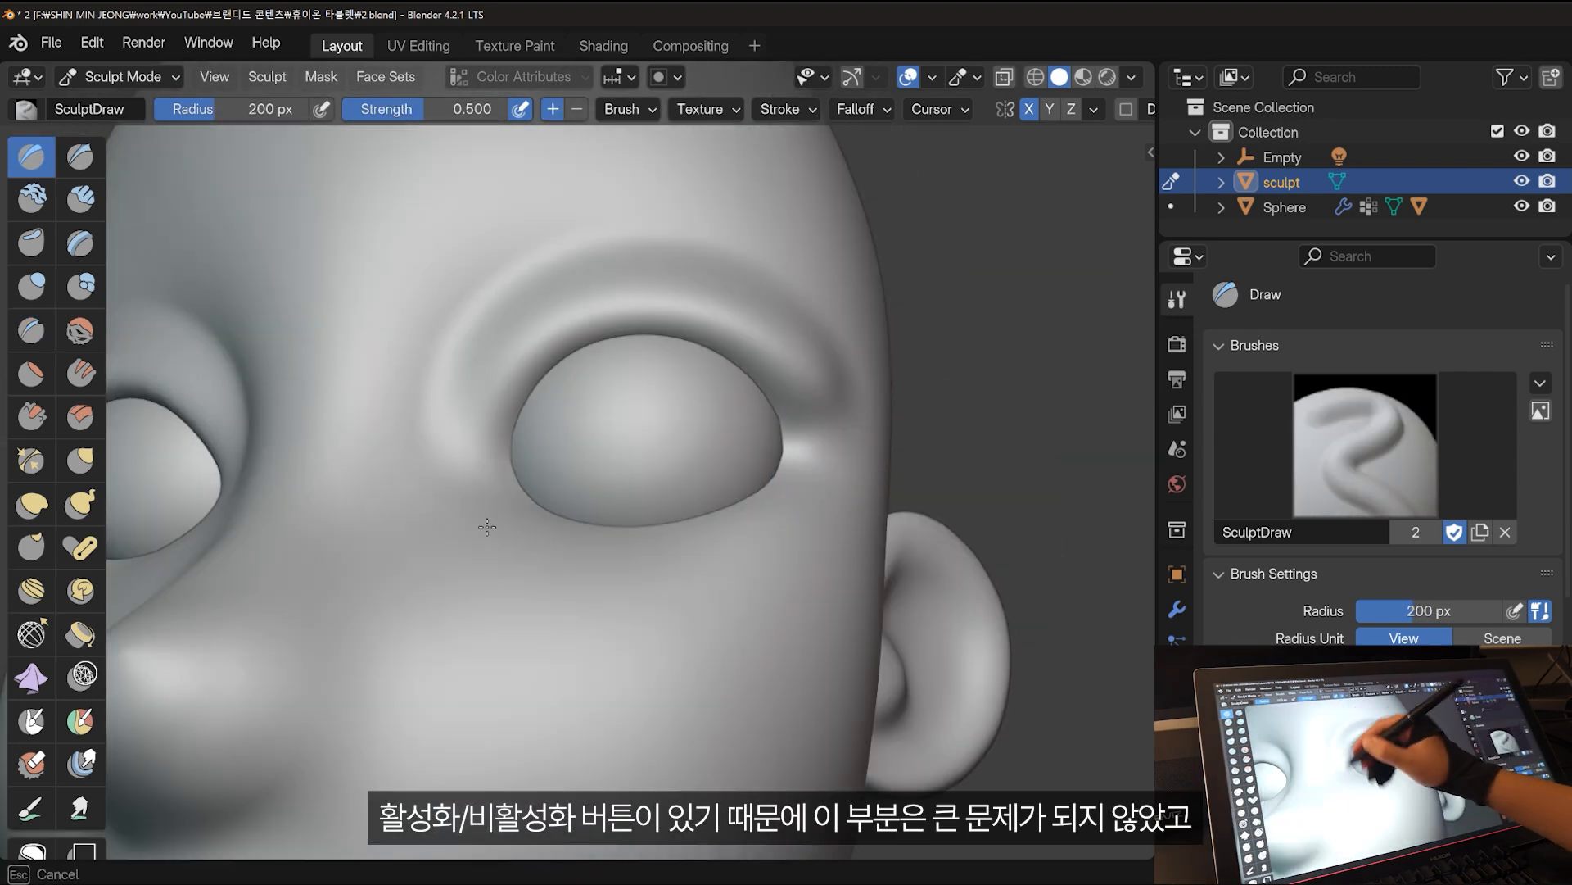
pyautogui.moveTo(815, 400); pyautogui.dragTo(819, 397)
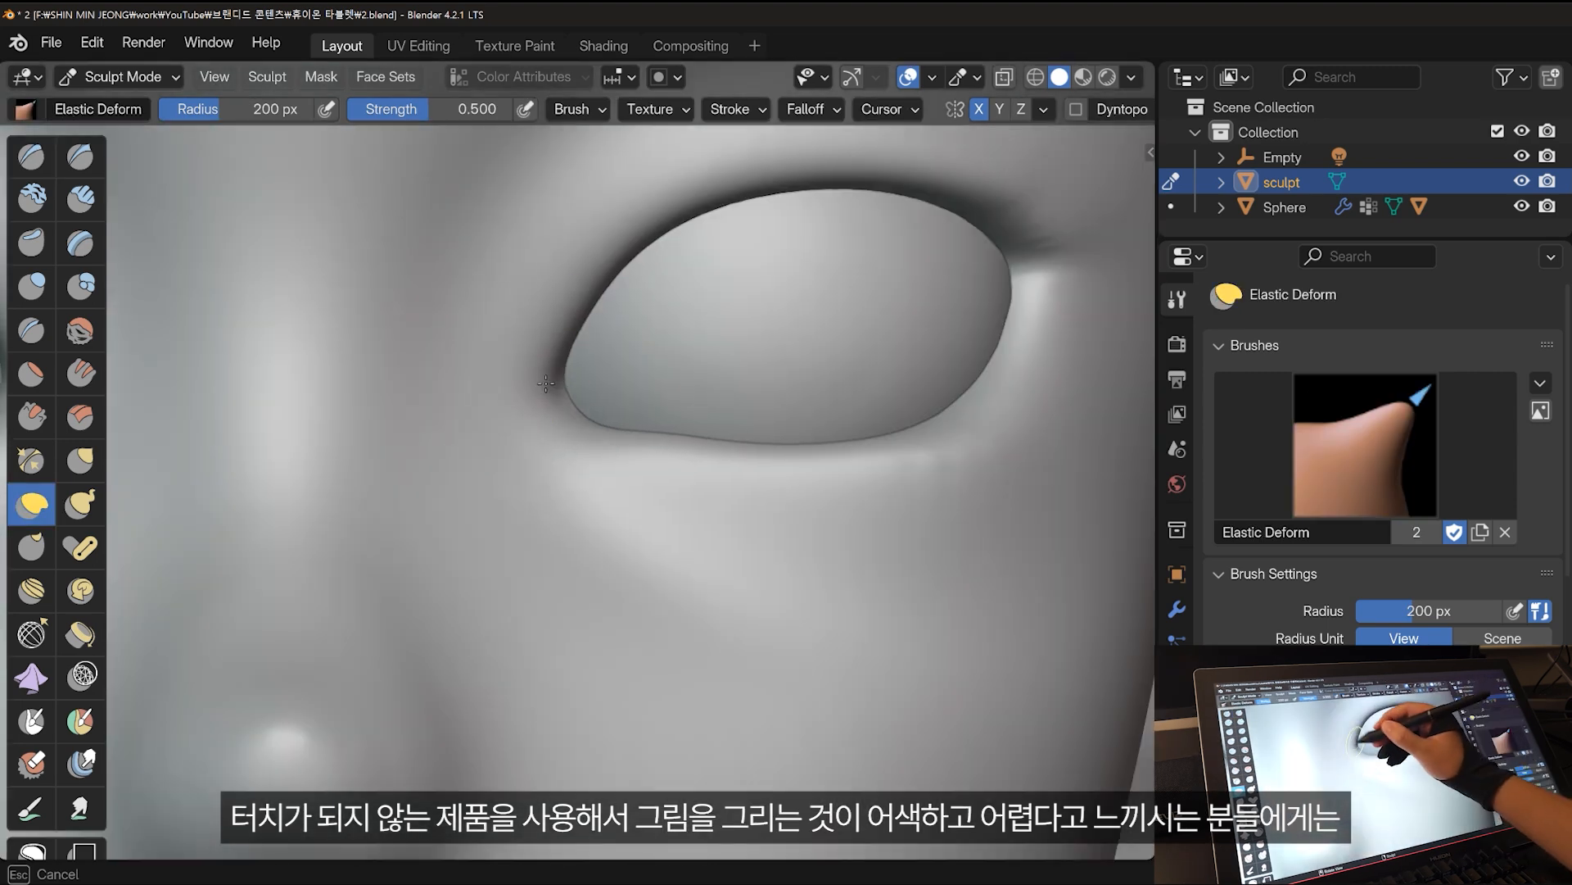
pyautogui.moveTo(573, 413); pyautogui.dragTo(544, 429)
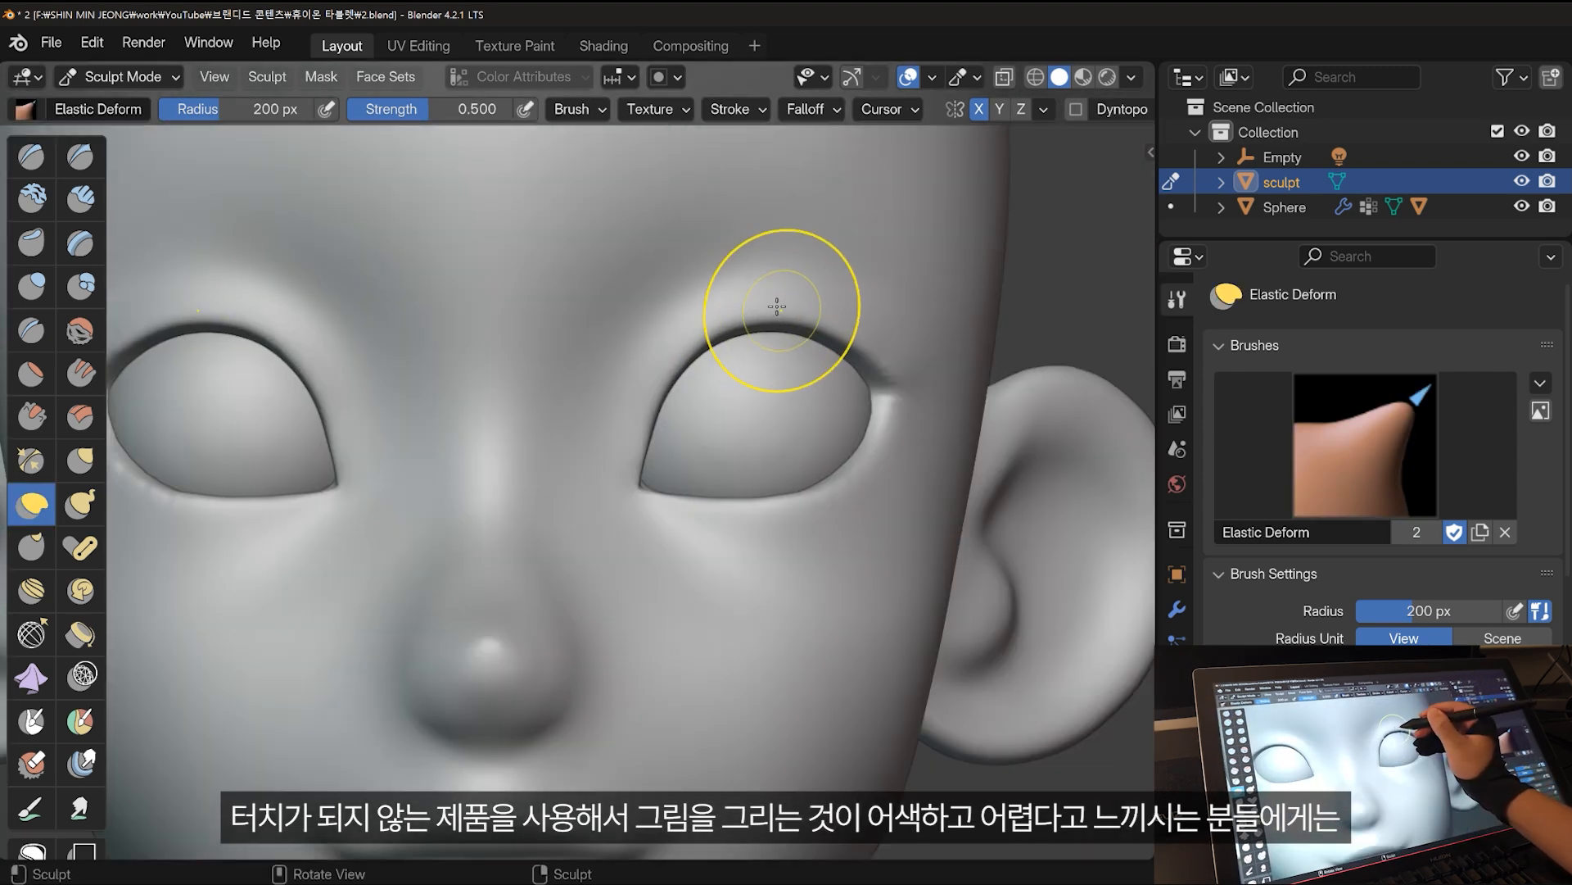
# Refine the temples, cheeks and forehead contour of the head with Elastic Deform at a 217 px radius.
pyautogui.moveTo(823, 420); pyautogui.dragTo(823, 420)
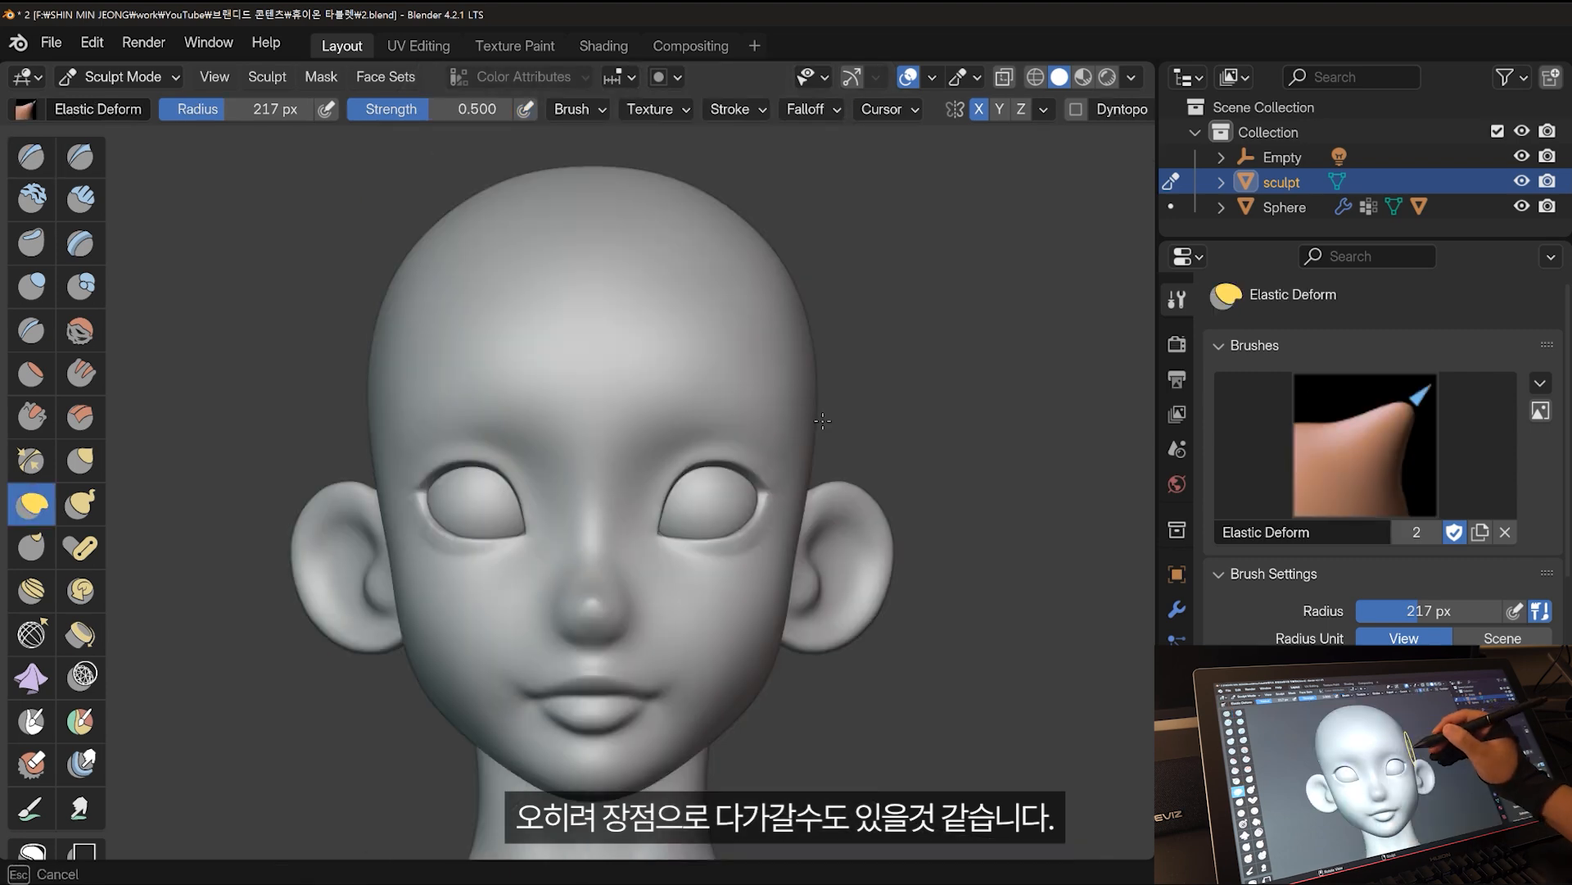
pyautogui.moveTo(803, 508); pyautogui.dragTo(813, 509)
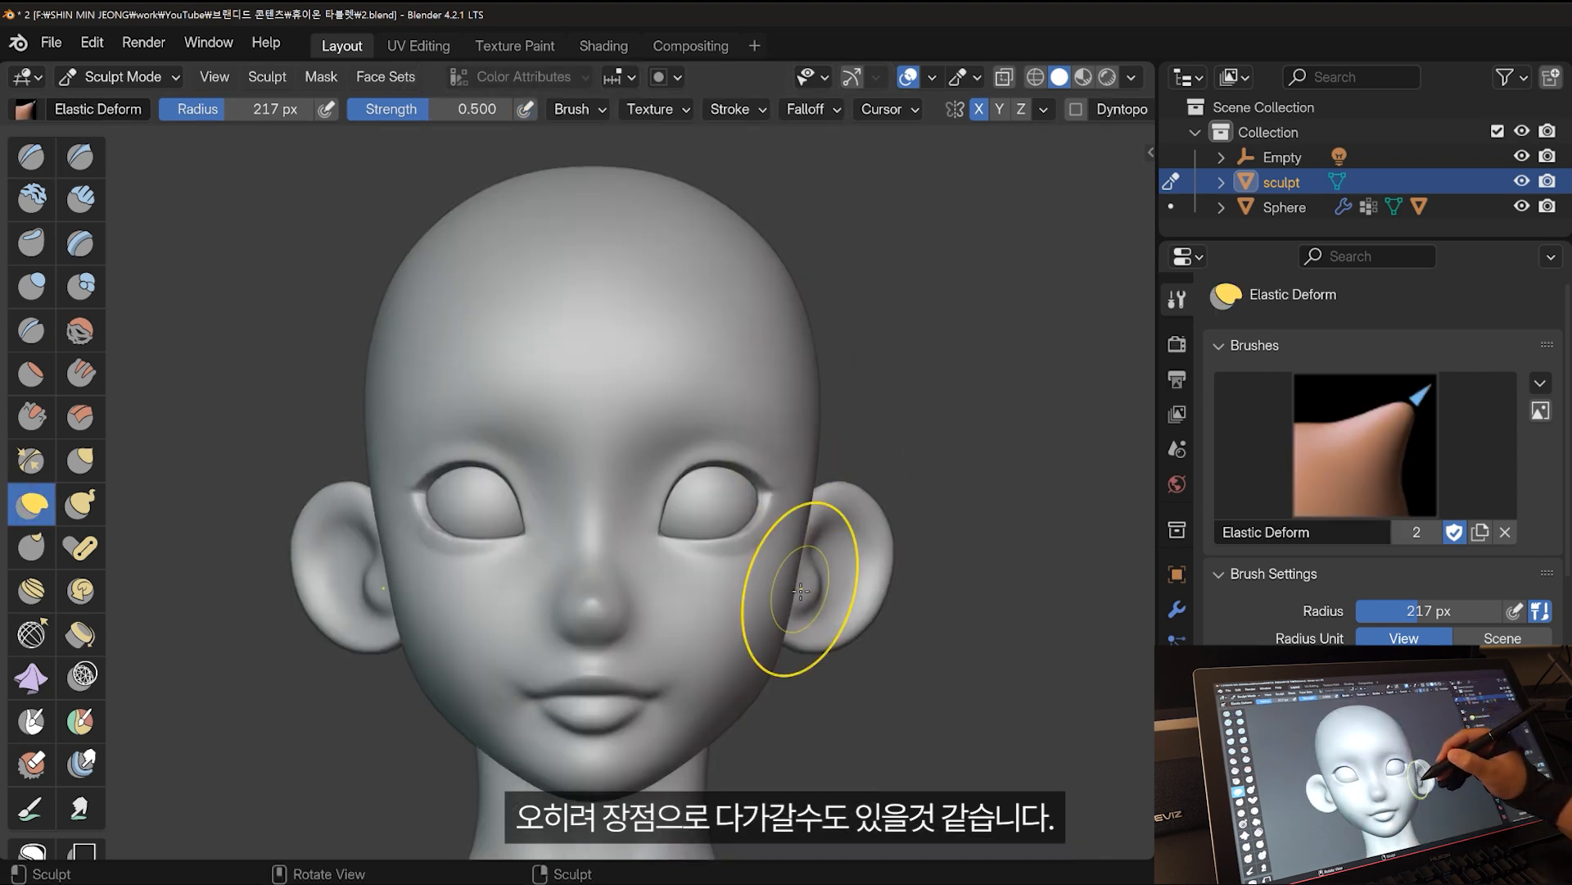
pyautogui.moveTo(716, 293)
pyautogui.mouseDown()
pyautogui.moveTo(725, 303)
pyautogui.moveTo(697, 270)
pyautogui.moveTo(779, 379)
pyautogui.moveTo(741, 328)
pyautogui.mouseUp()
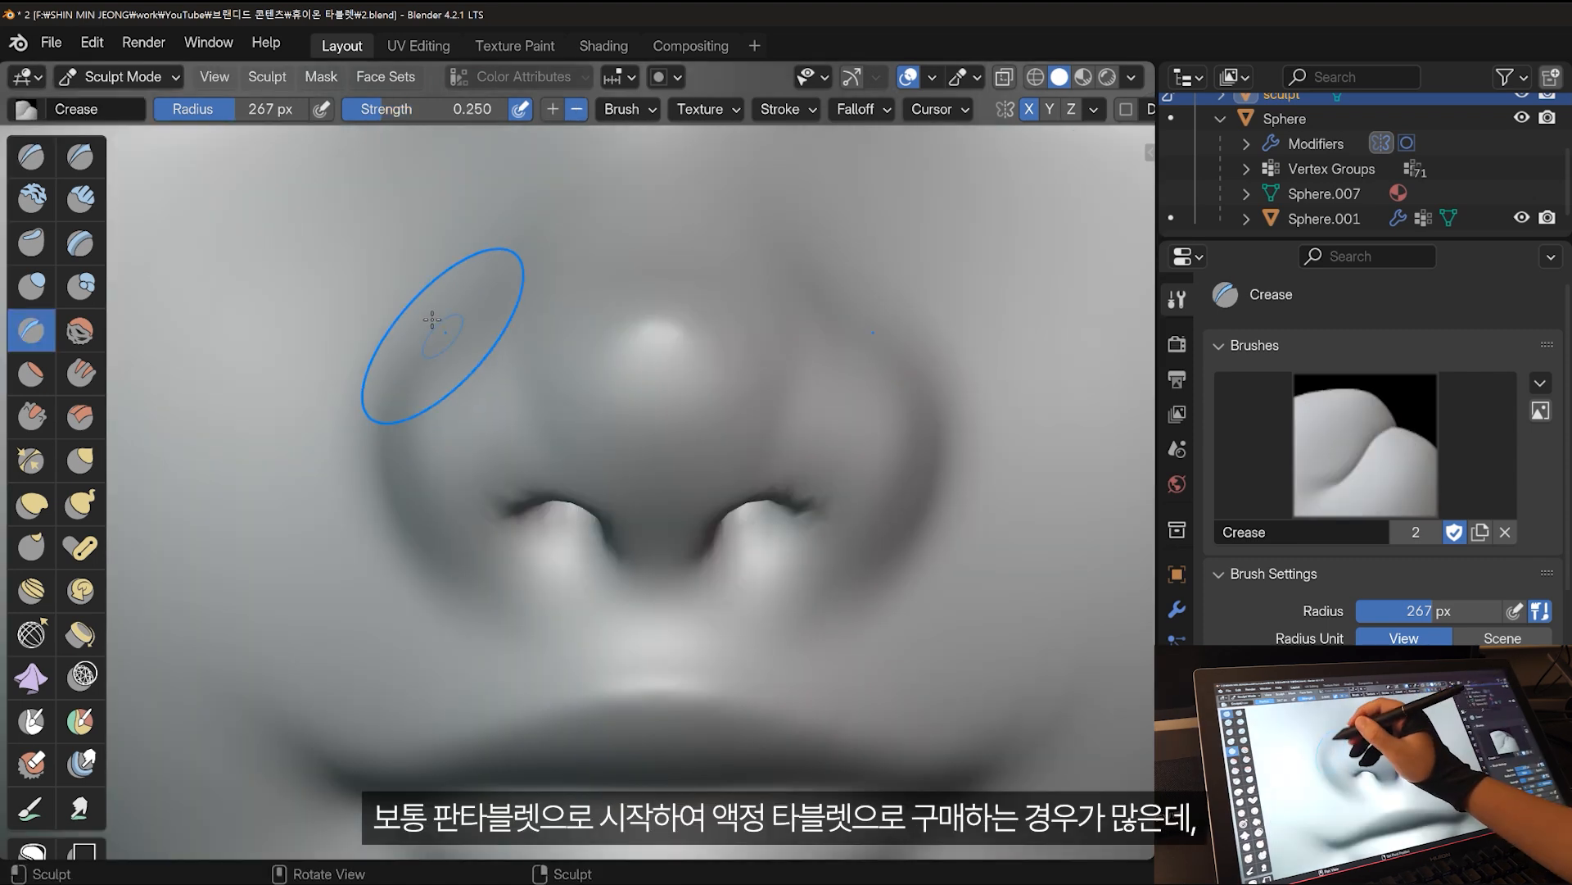
# Carve the folds around the nostril wings at 267 px and below the eyes at 156 px with the Crease brush.
pyautogui.moveTo(425, 317)
pyautogui.mouseDown()
pyautogui.moveTo(456, 456)
pyautogui.moveTo(551, 533)
pyautogui.mouseUp()
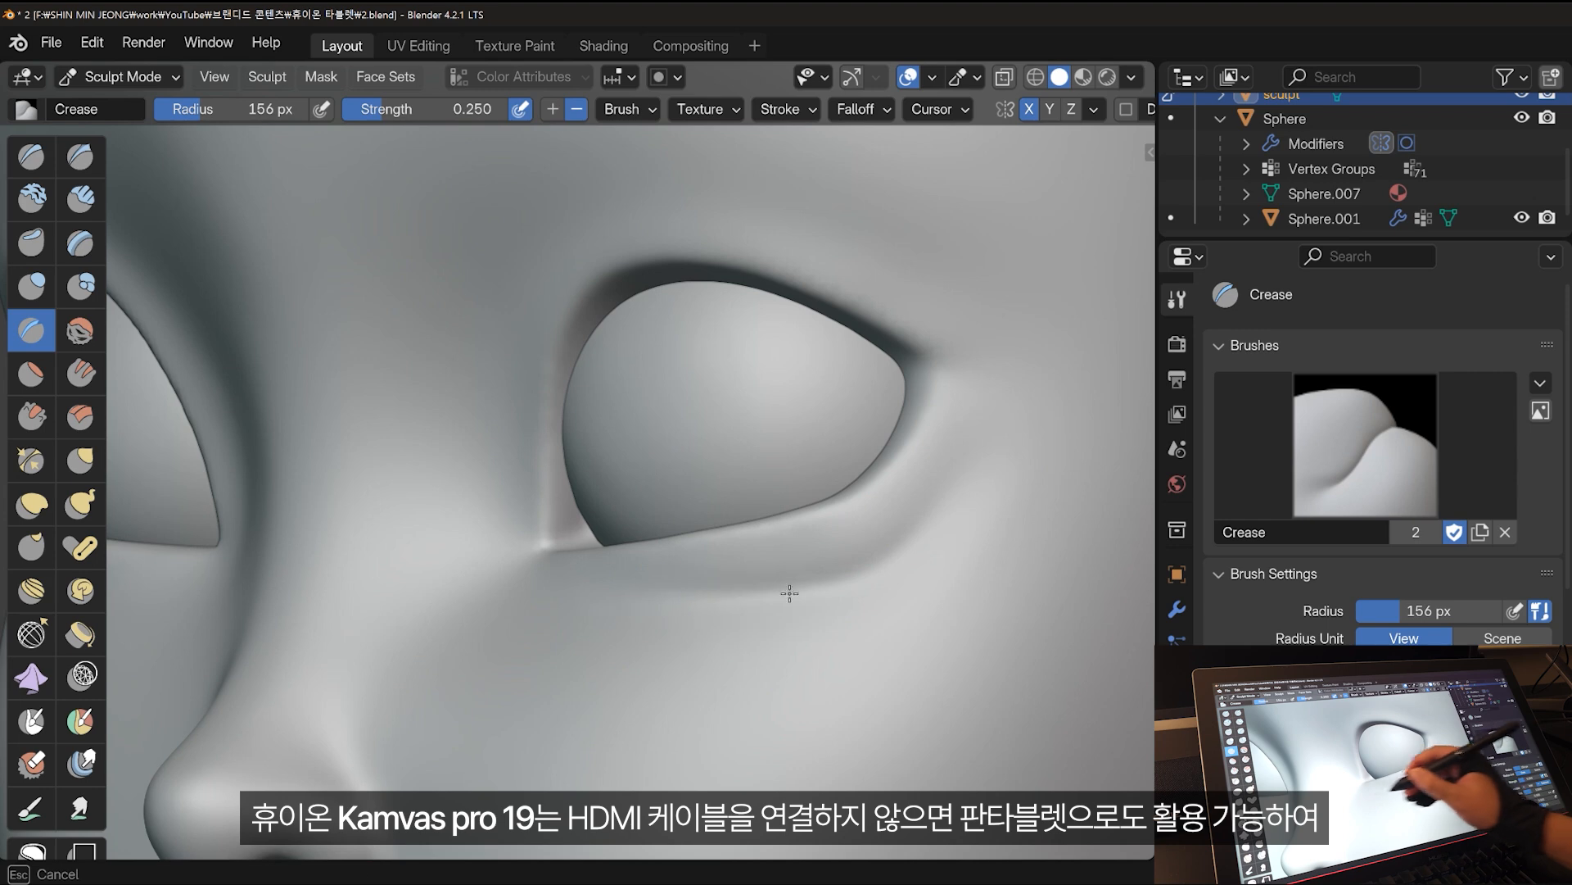
pyautogui.moveTo(983, 456); pyautogui.dragTo(875, 564)
pyautogui.moveTo(843, 584); pyautogui.dragTo(713, 592)
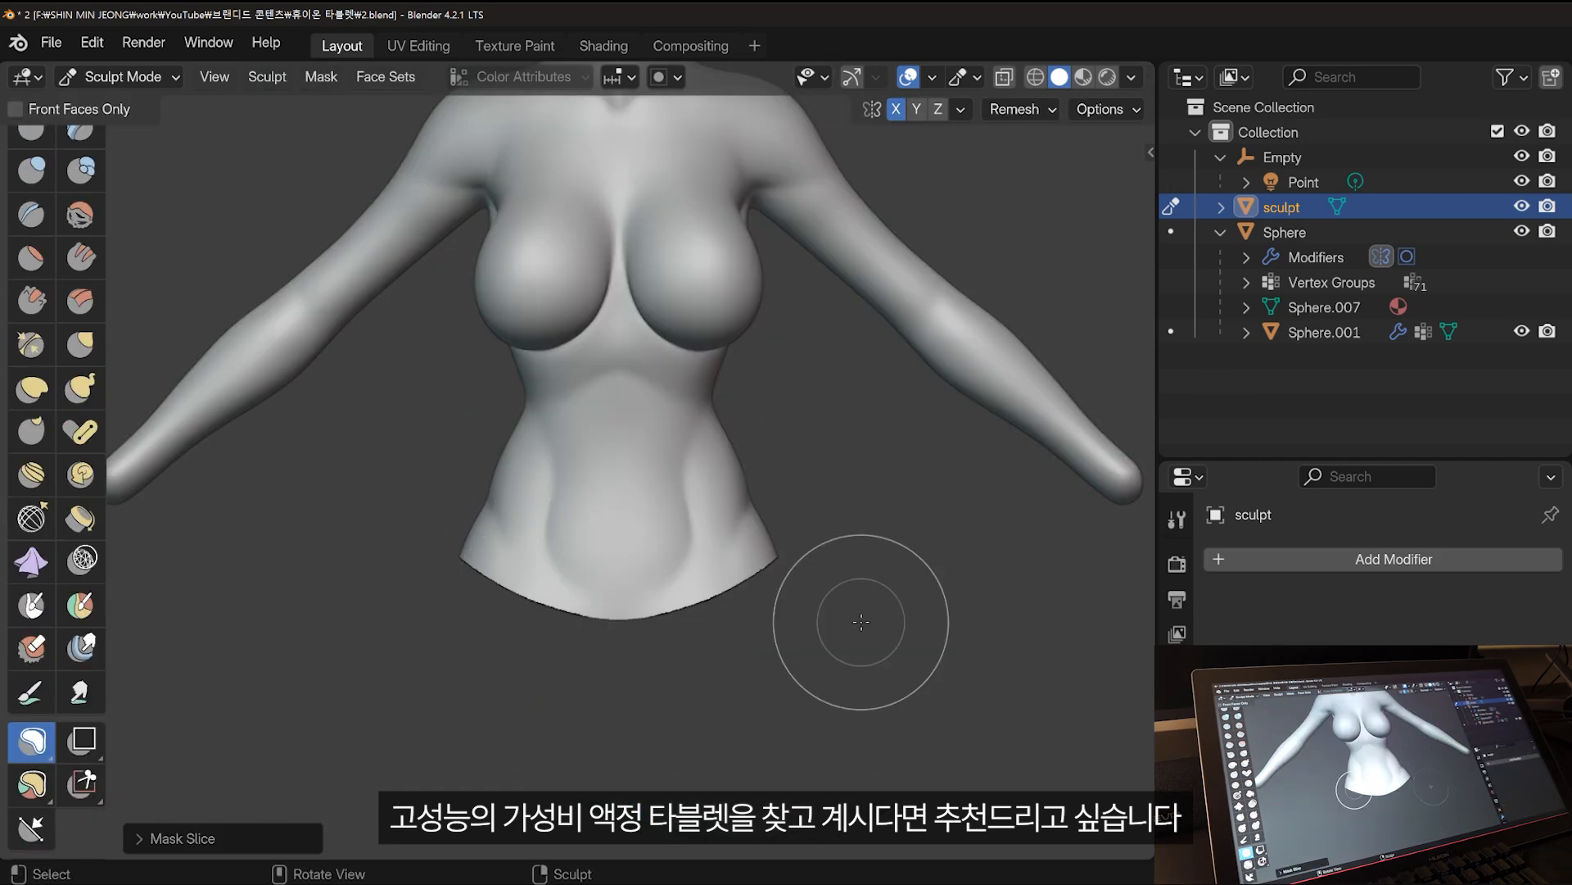
# Lasso-mask the rounded ends of the arms and cut them off with Mask Slice.
pyautogui.moveTo(956, 471); pyautogui.dragTo(890, 674)
pyautogui.moveTo(1073, 531); pyautogui.dragTo(1000, 474)
pyautogui.click(321, 77)
pyautogui.click(446, 572)
pyautogui.moveTo(912, 335); pyautogui.dragTo(932, 294)
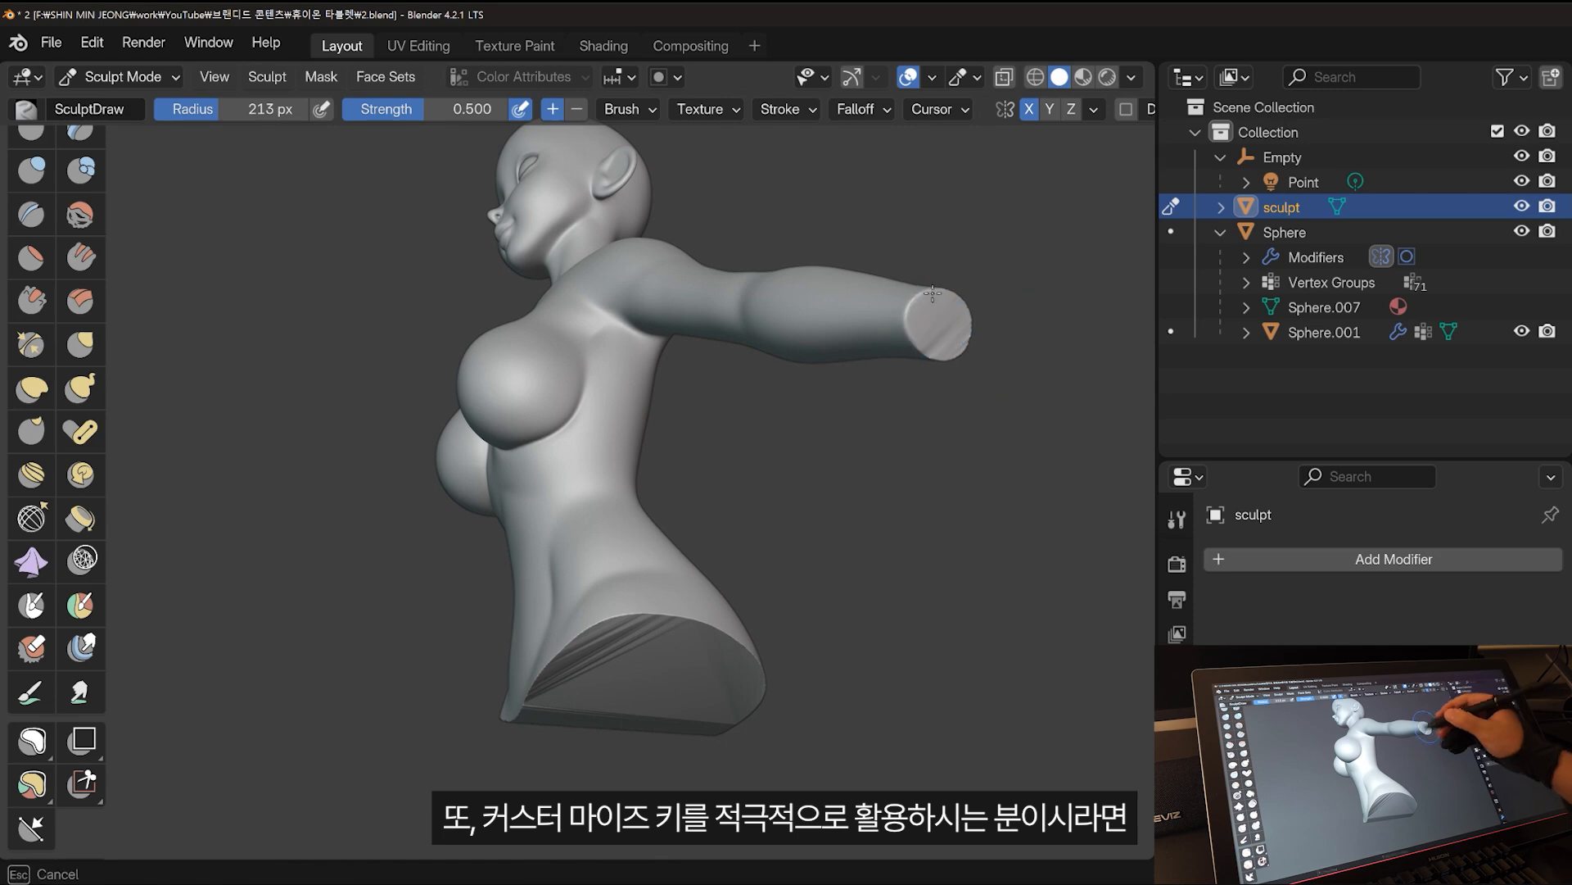
# Sculpt the navel on the abdomen with the Draw brush at 213 px and refine it with Elastic Deform at 291 px.
pyautogui.moveTo(932, 432); pyautogui.dragTo(517, 770, button='middle')
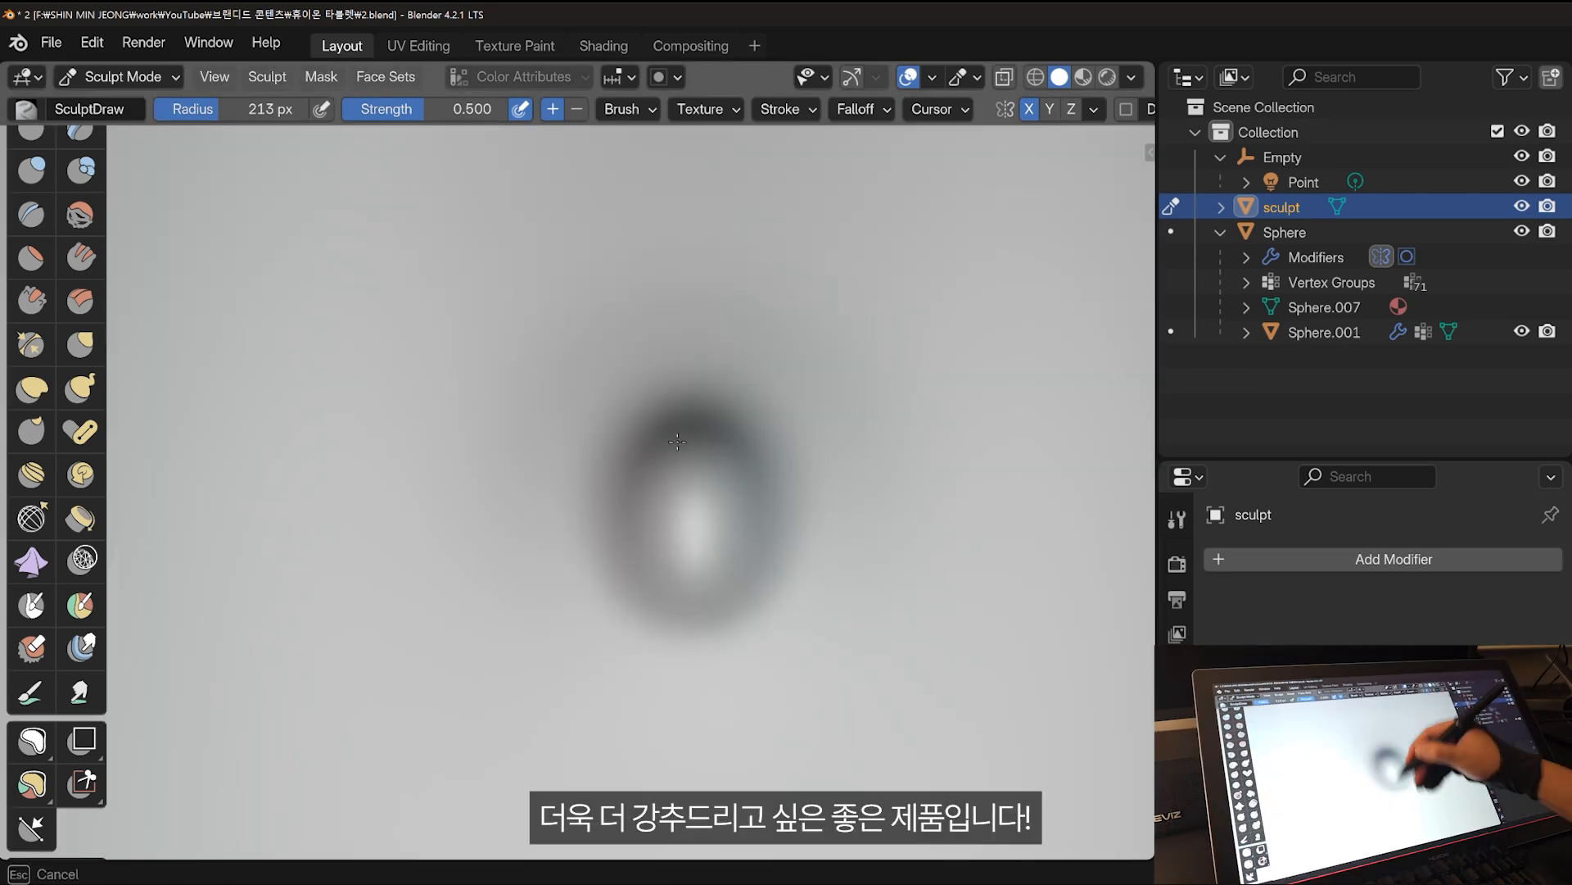
pyautogui.moveTo(683, 491)
pyautogui.mouseDown()
pyautogui.moveTo(702, 555)
pyautogui.moveTo(688, 524)
pyautogui.mouseUp()
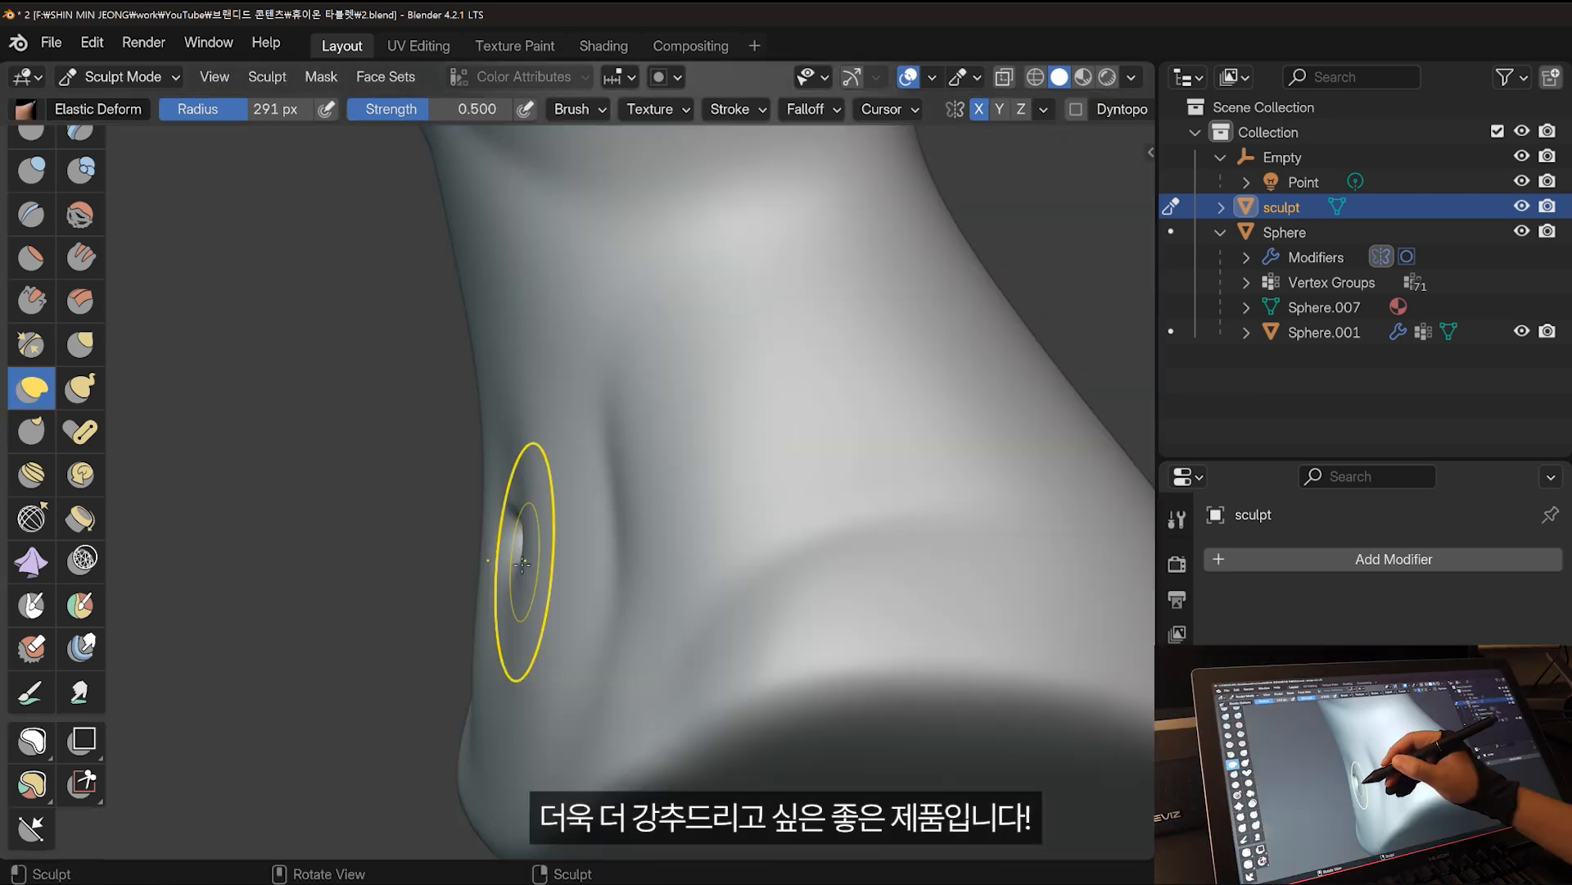
pyautogui.moveTo(521, 563); pyautogui.dragTo(536, 510)
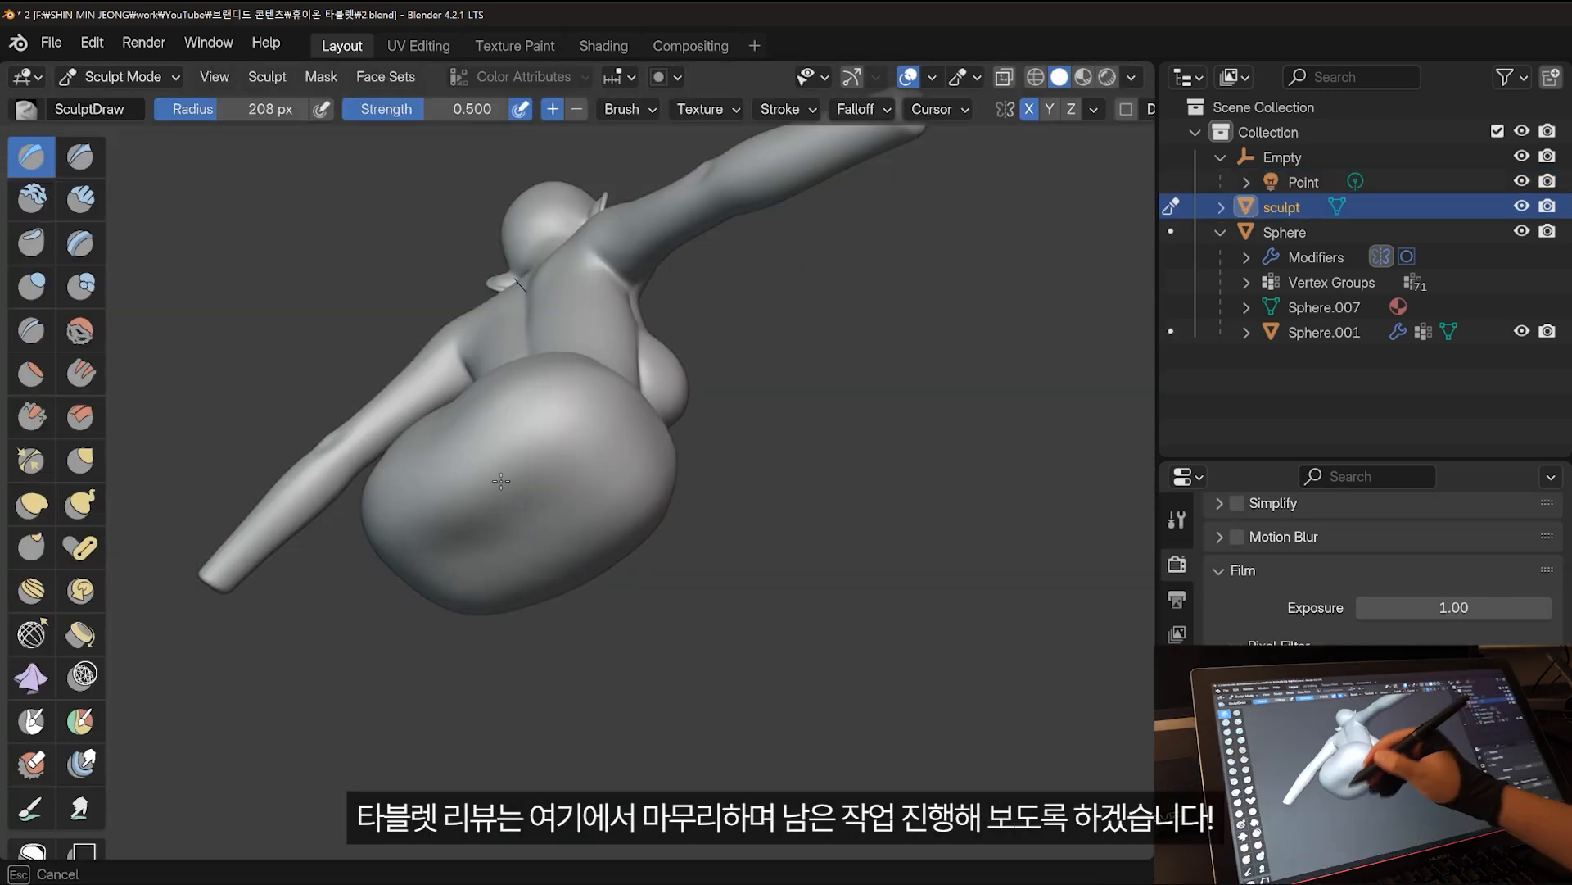
# Shape the buttocks with the Draw brush and define the cleft between them with the Crease brush at a 208 px radius.
pyautogui.moveTo(492, 492)
pyautogui.mouseDown()
pyautogui.moveTo(426, 556)
pyautogui.moveTo(624, 453)
pyautogui.mouseUp()
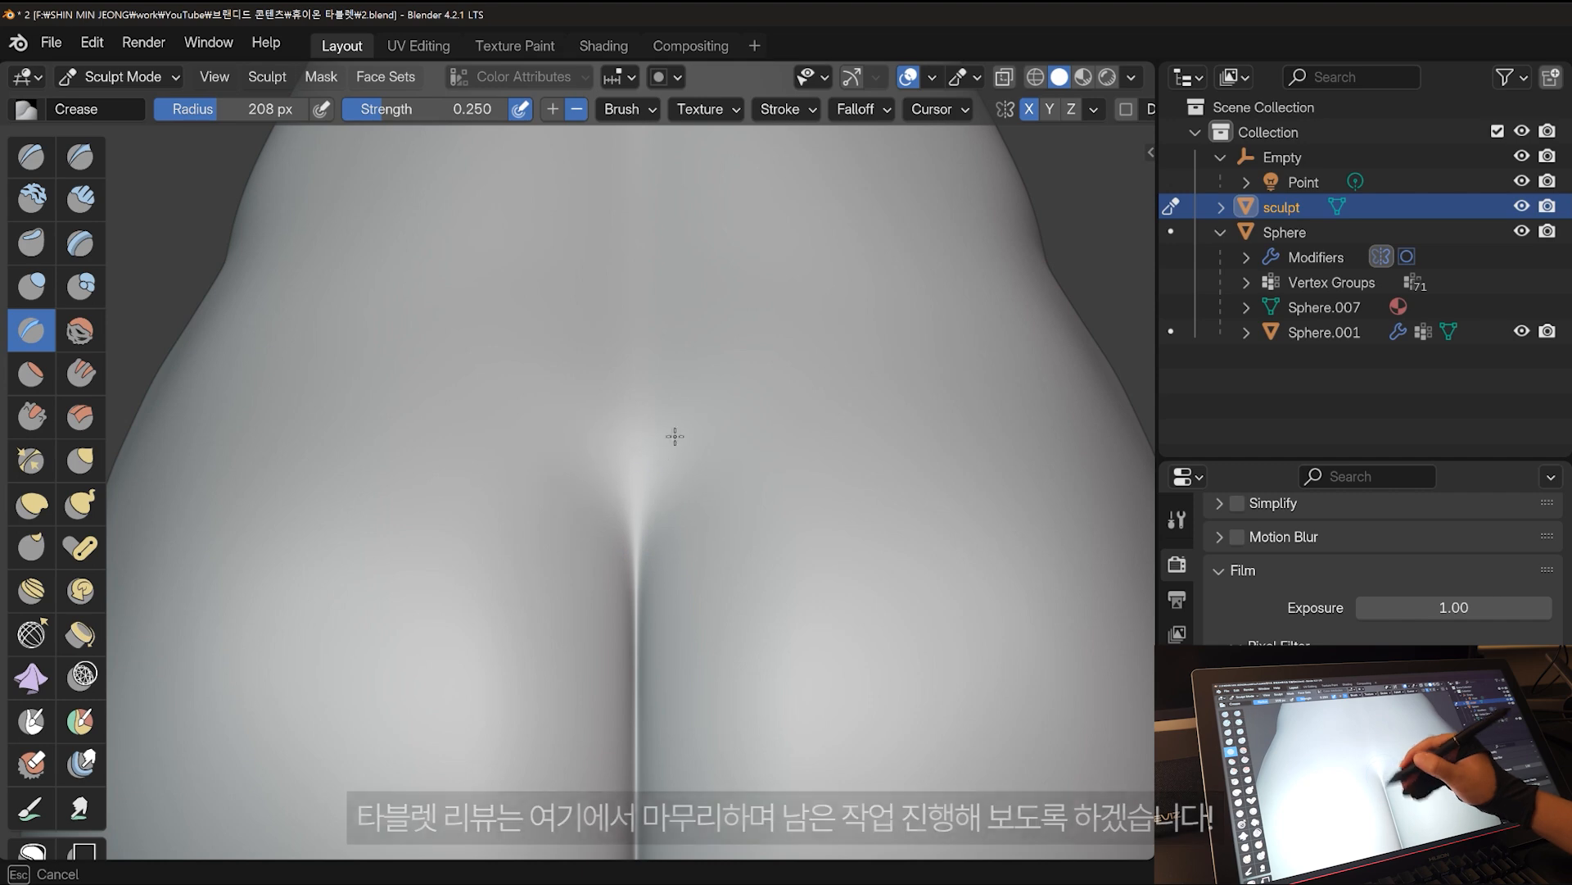
pyautogui.moveTo(674, 436); pyautogui.dragTo(653, 549)
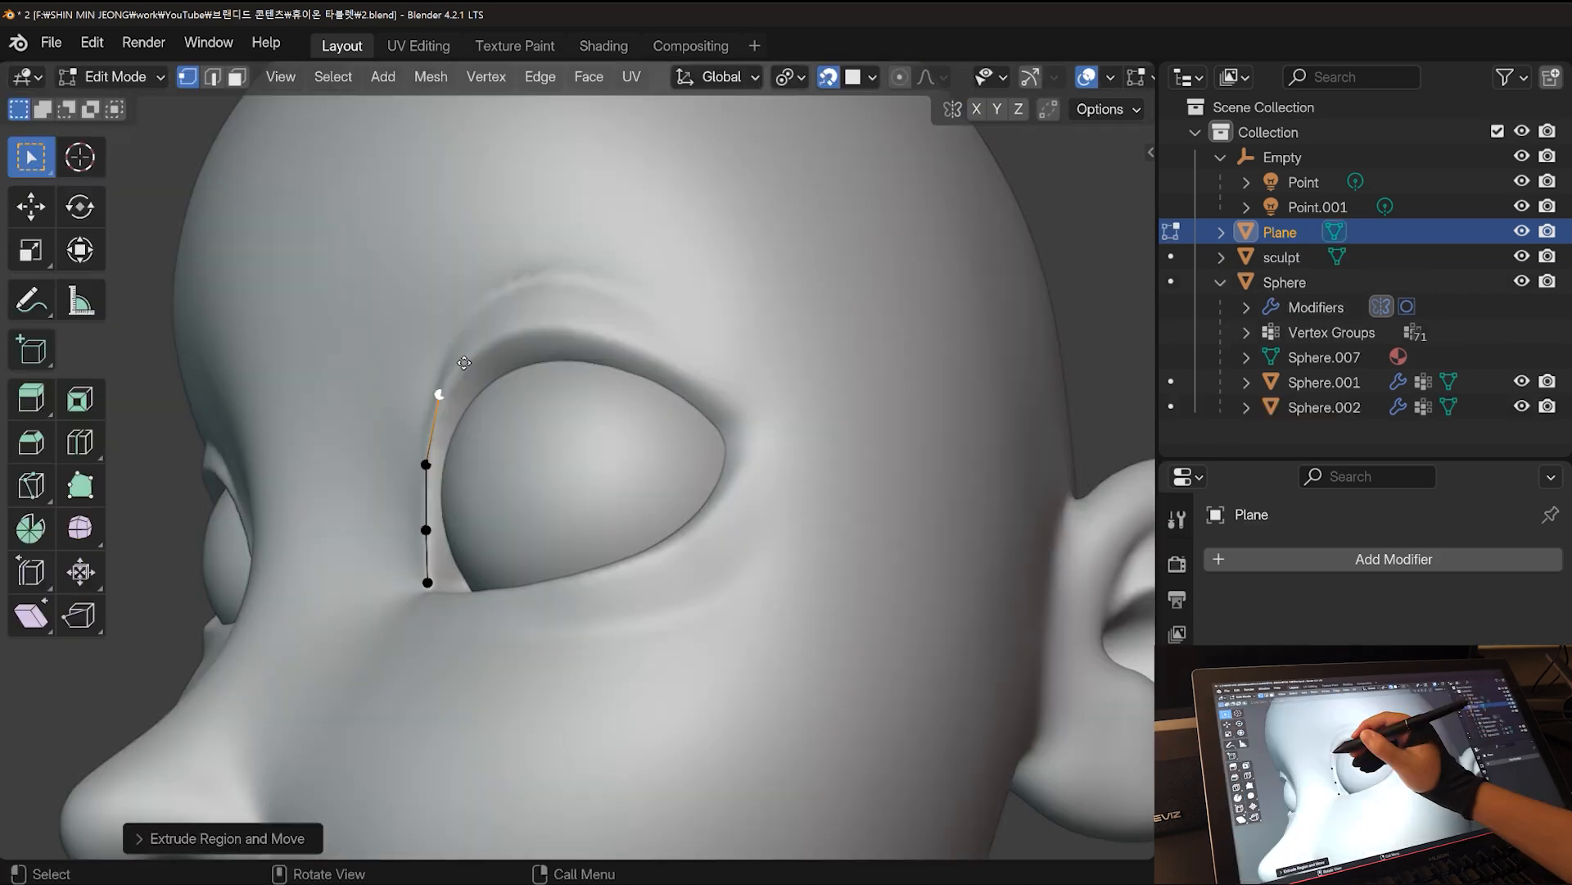
# Extrude vertices along the upper eyelid edge and extrude that edge outward from the face into an eyelash strip.
pyautogui.press('e')
pyautogui.click(478, 344)
pyautogui.press('e')
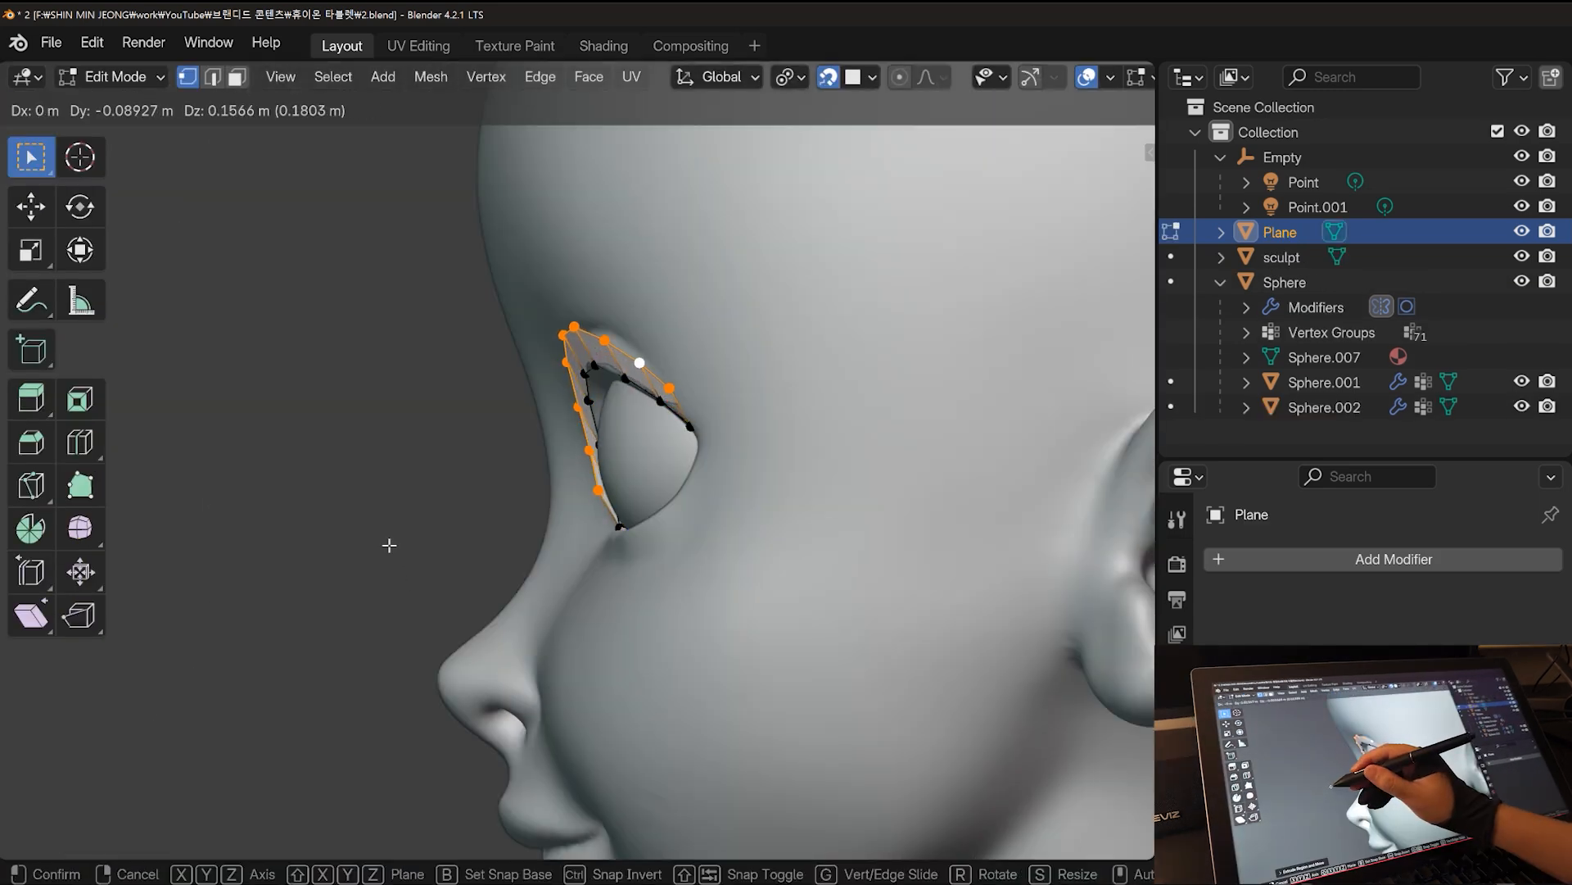
pyautogui.click(389, 545)
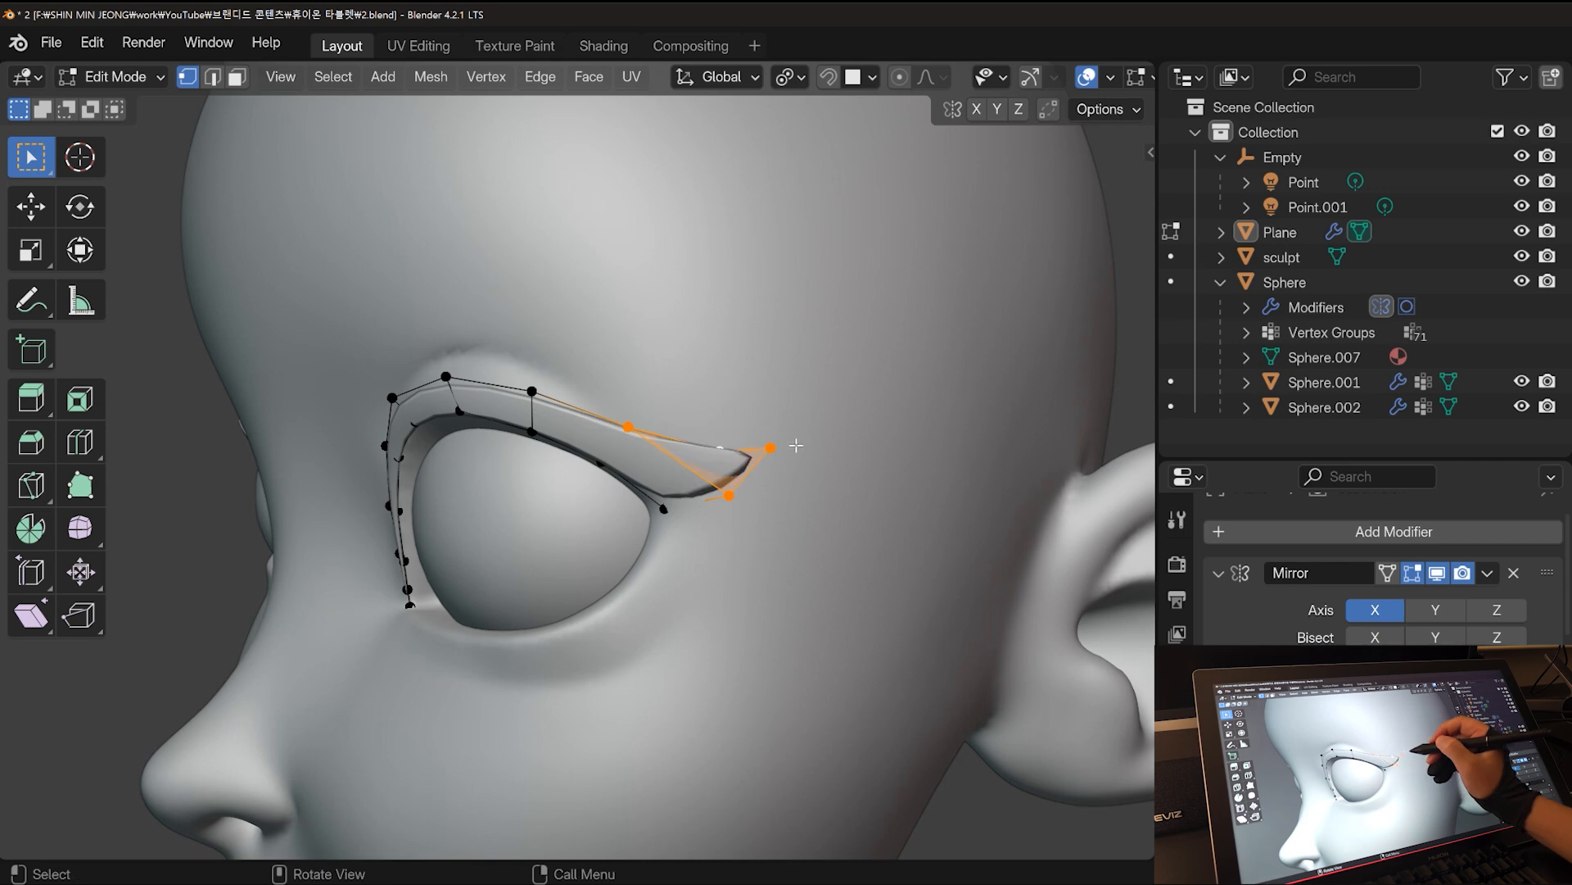
# Shape the eyelash's outer-corner vertices into a pointed wing and adjust the base colour of the eyelash material.
pyautogui.click(769, 459)
pyautogui.moveTo(717, 491); pyautogui.dragTo(697, 485)
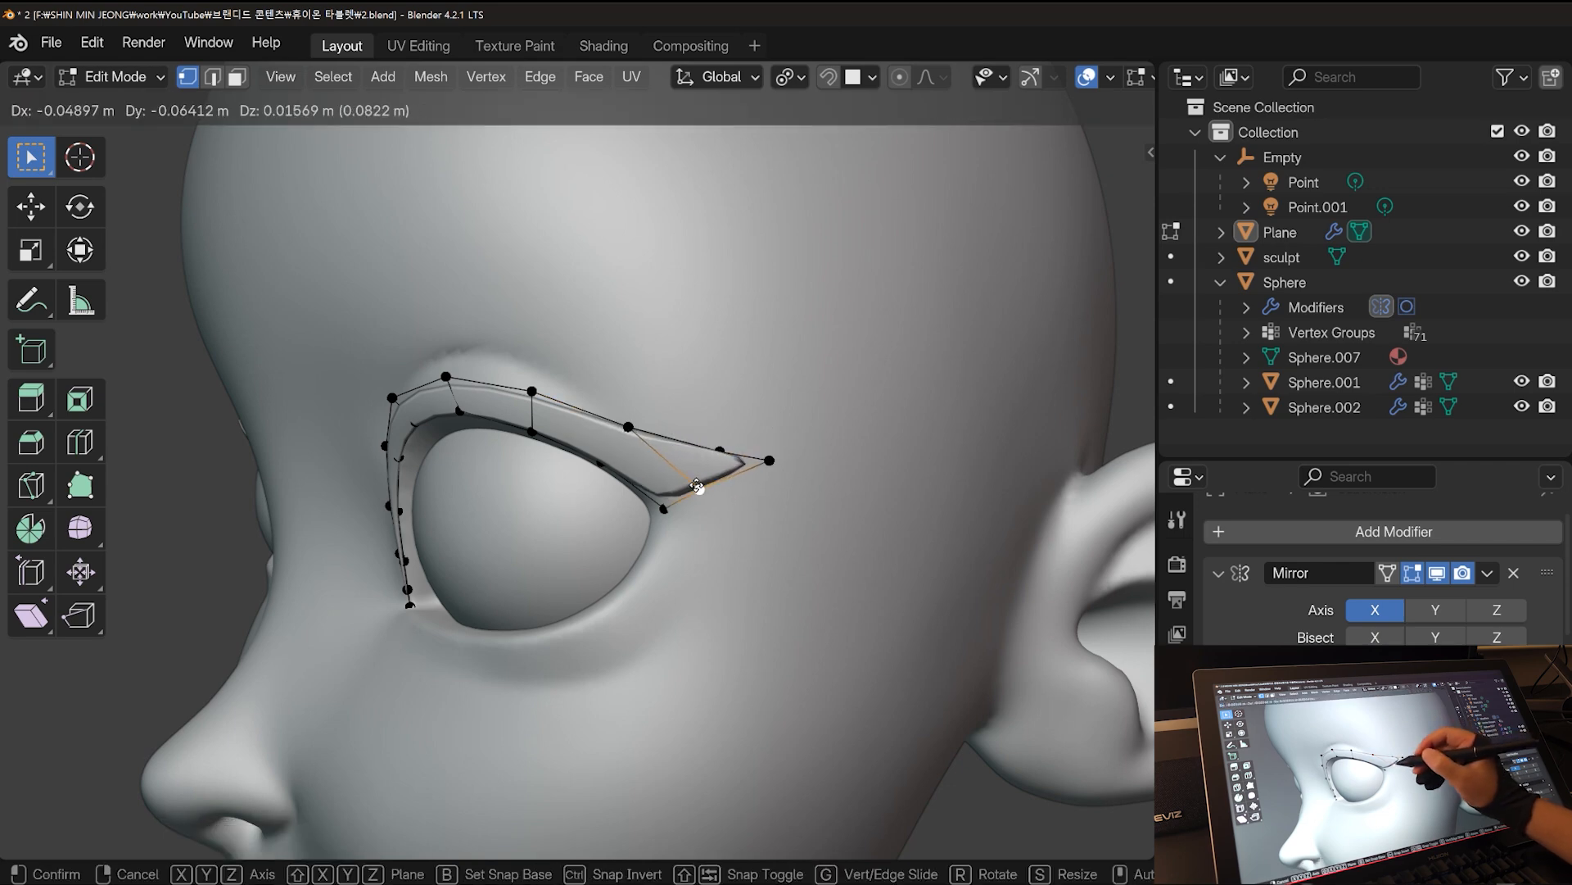
pyautogui.moveTo(697, 486); pyautogui.dragTo(700, 484)
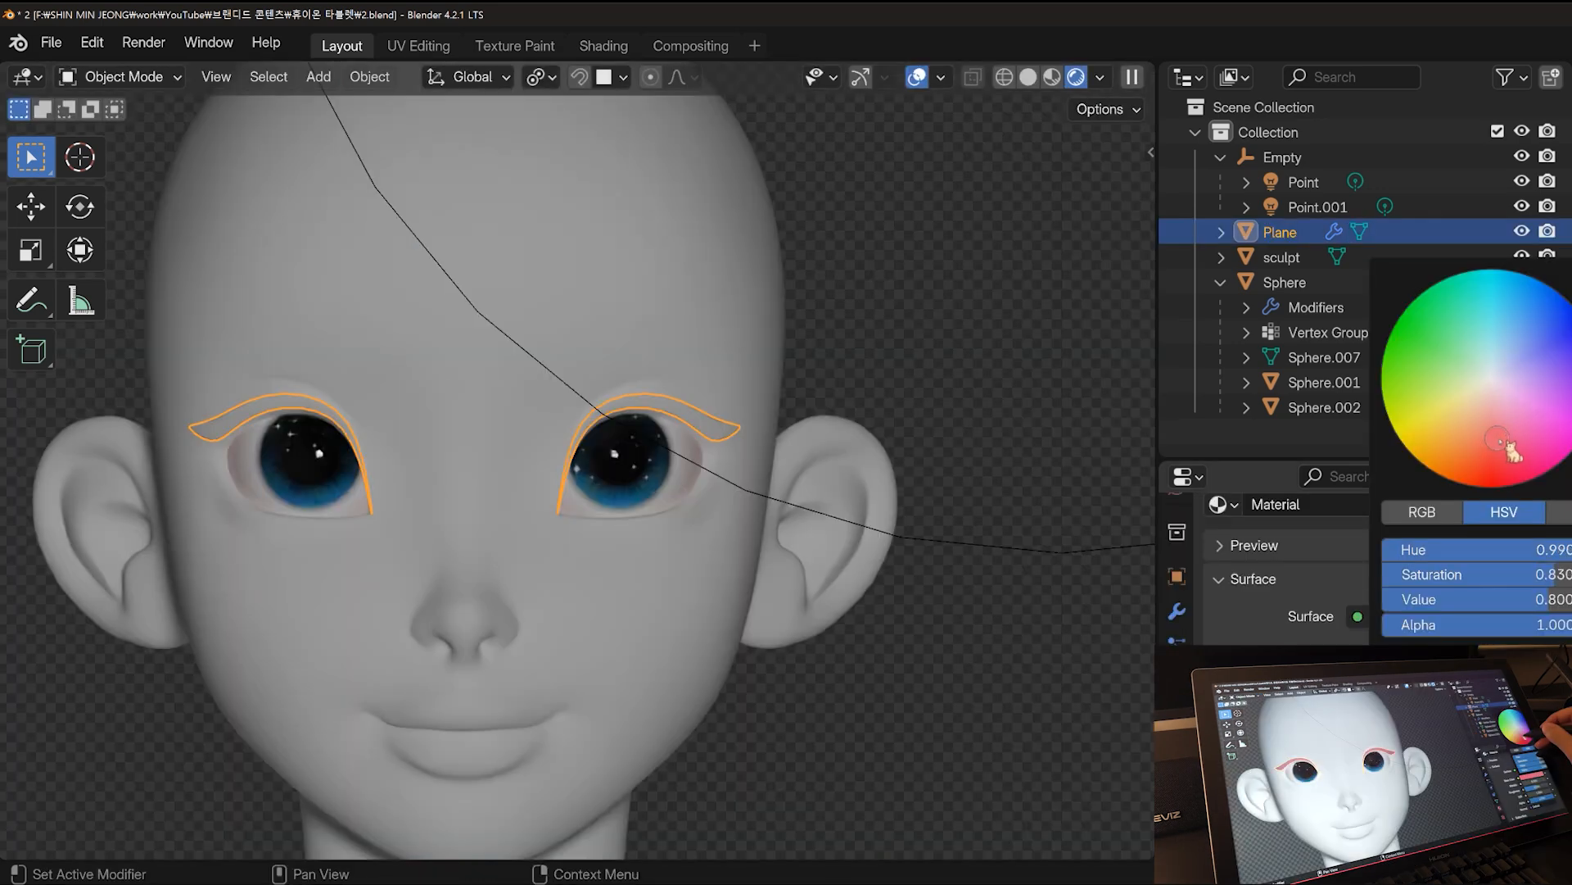
pyautogui.moveTo(1507, 453); pyautogui.dragTo(1513, 458)
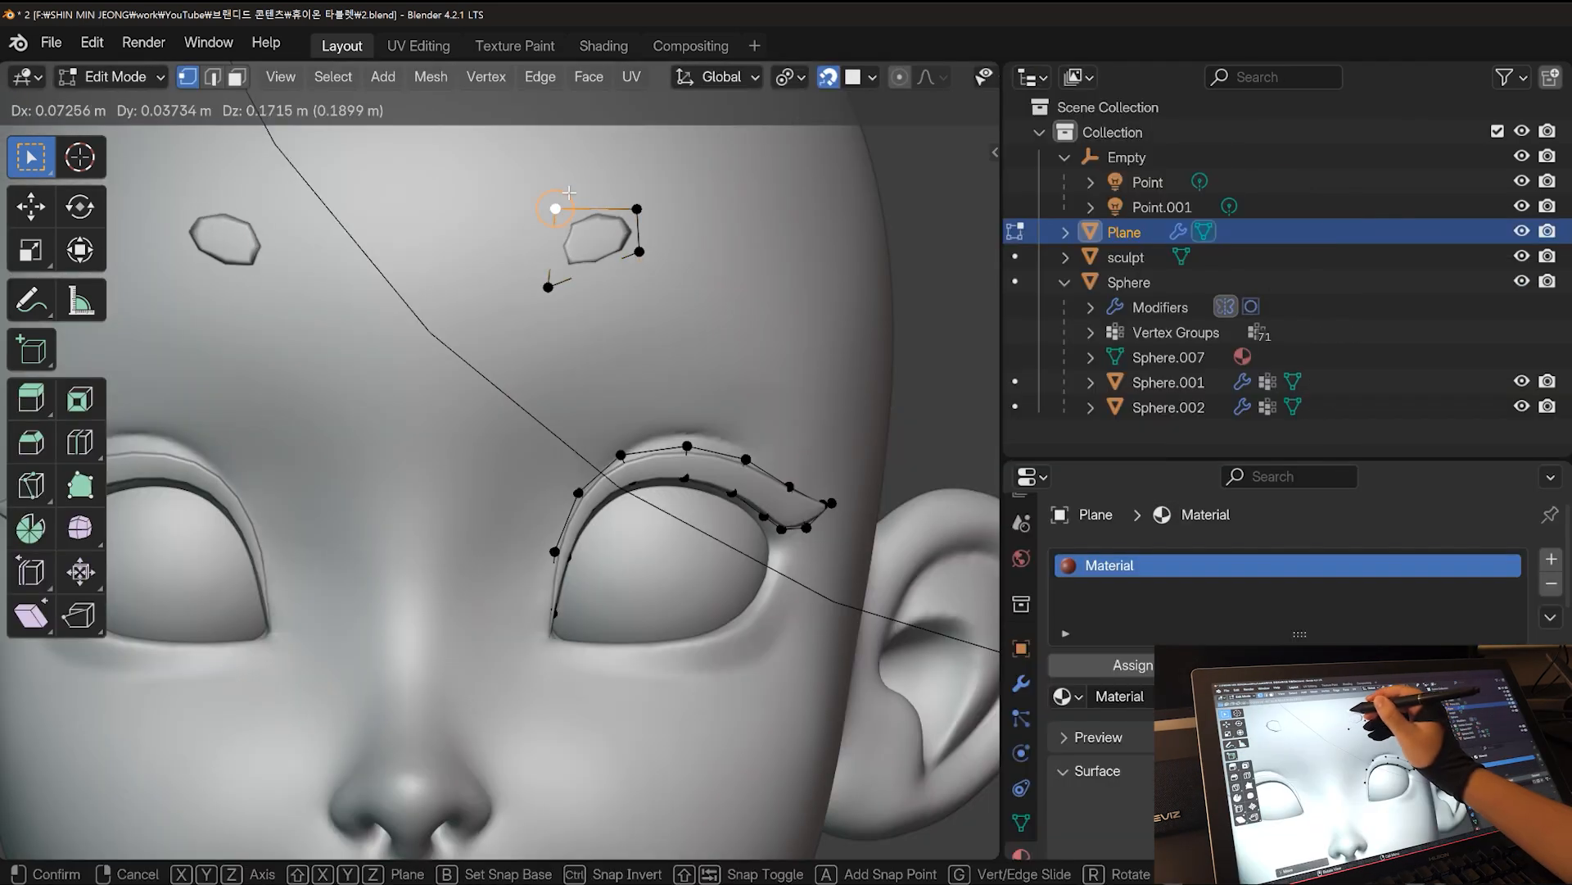
# Extrude the eyebrow outline above the eye and reposition the small hair tuft at its inner end.
pyautogui.click(606, 215)
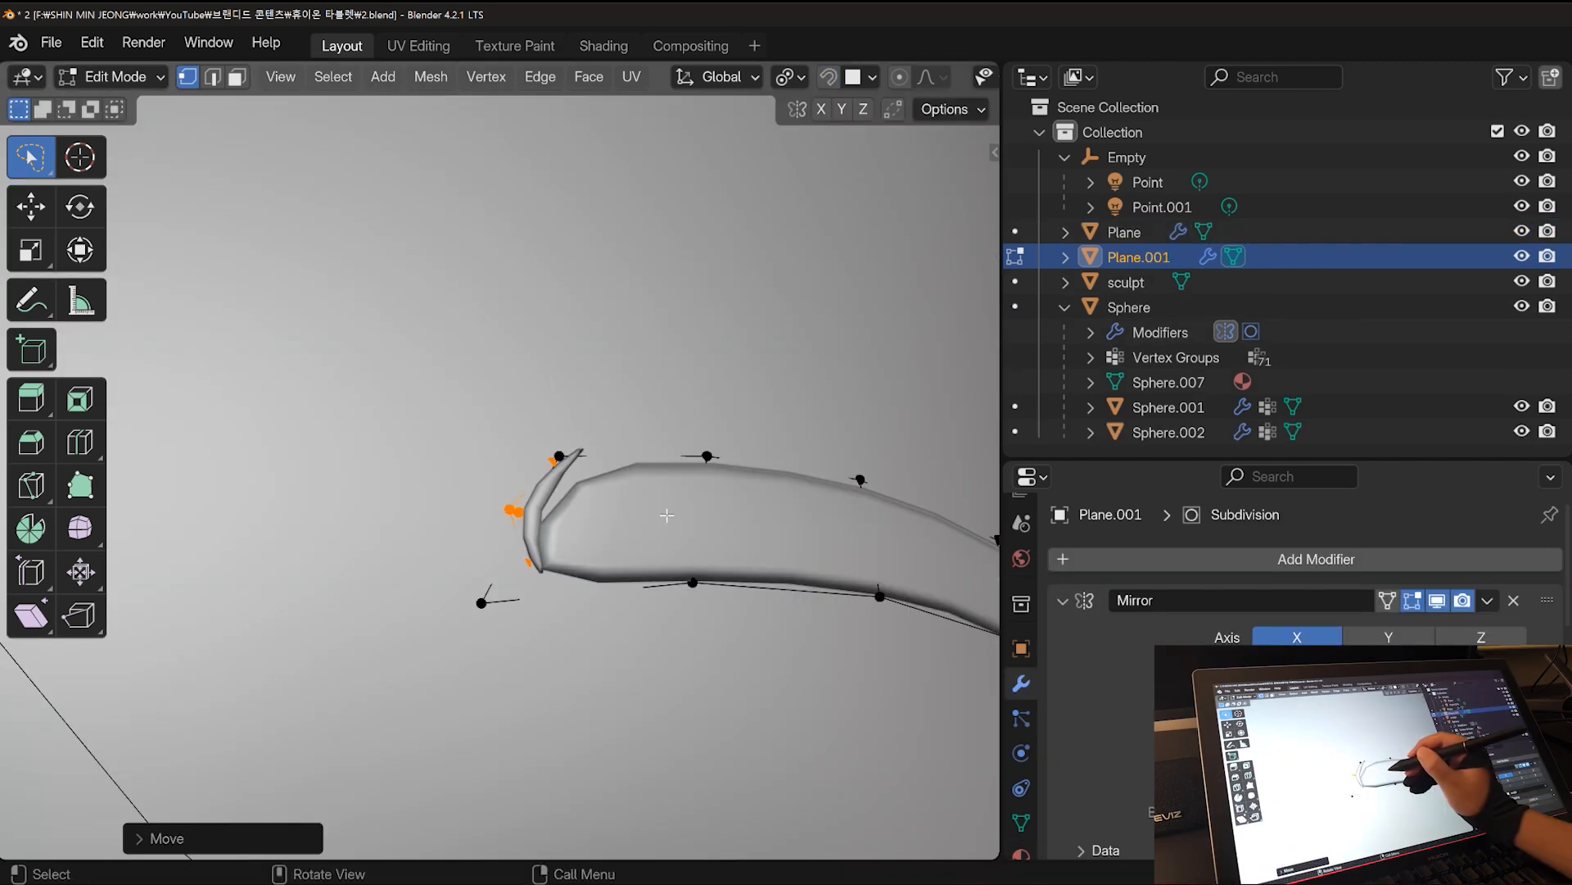
pyautogui.press('g')
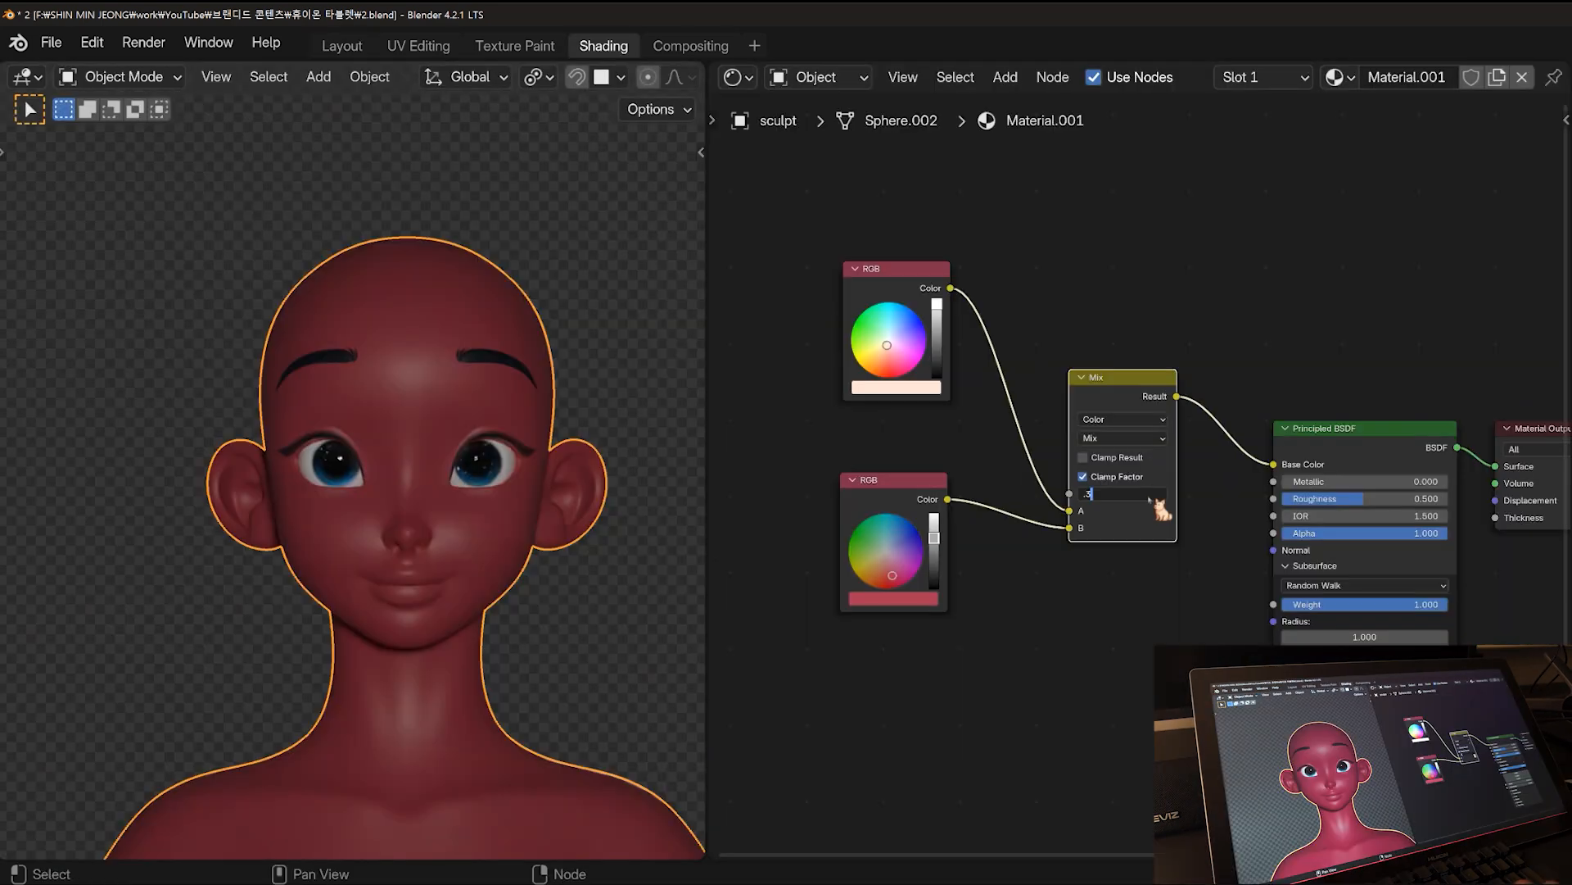
# Set the factor of the skin material's Mix node and paint the lips red on the lip layer with the TexDraw brush at 110 px.
pyautogui.moveTo(1159, 494); pyautogui.dragTo(1122, 494)
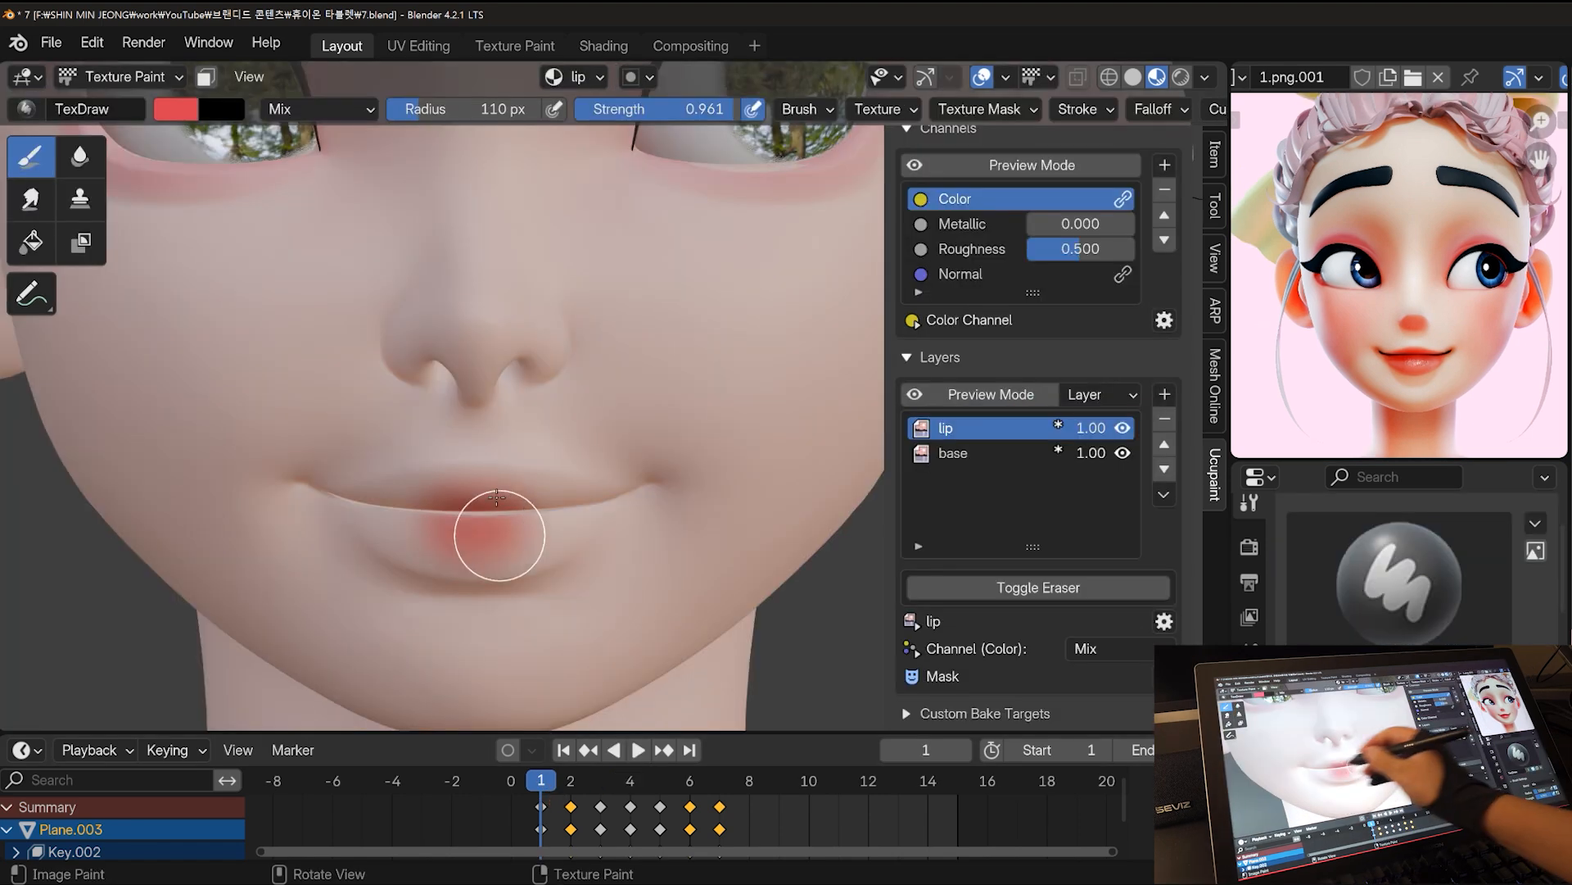
pyautogui.moveTo(498, 534); pyautogui.dragTo(436, 512)
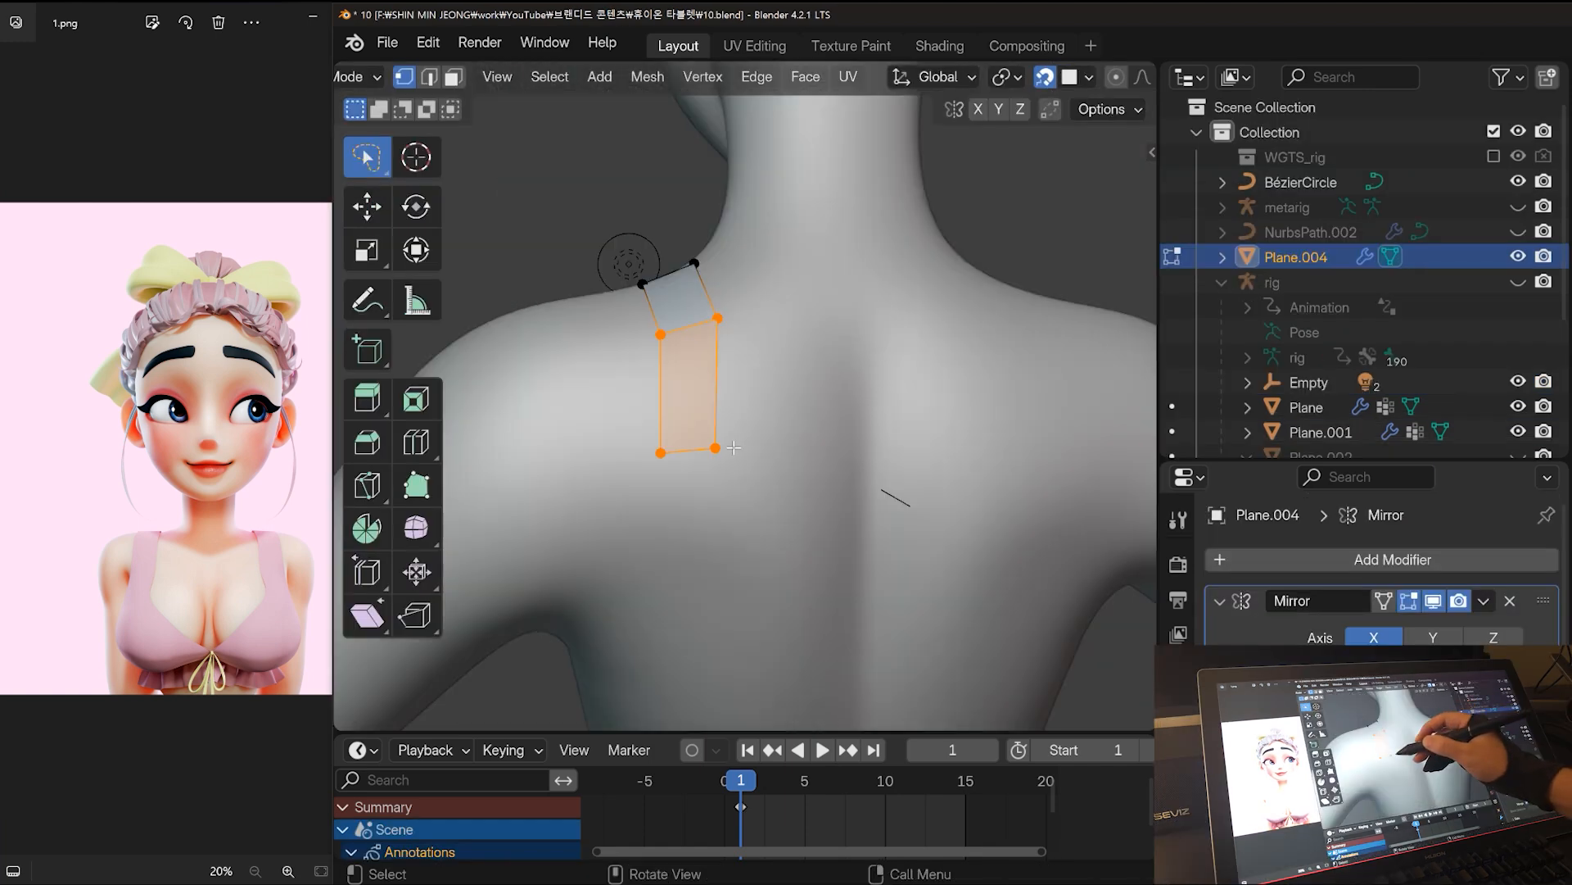
# Extrude the top's shoulder strap down the back and extend its faces over the breast to form the cup.
pyautogui.press('e')
pyautogui.click(654, 576)
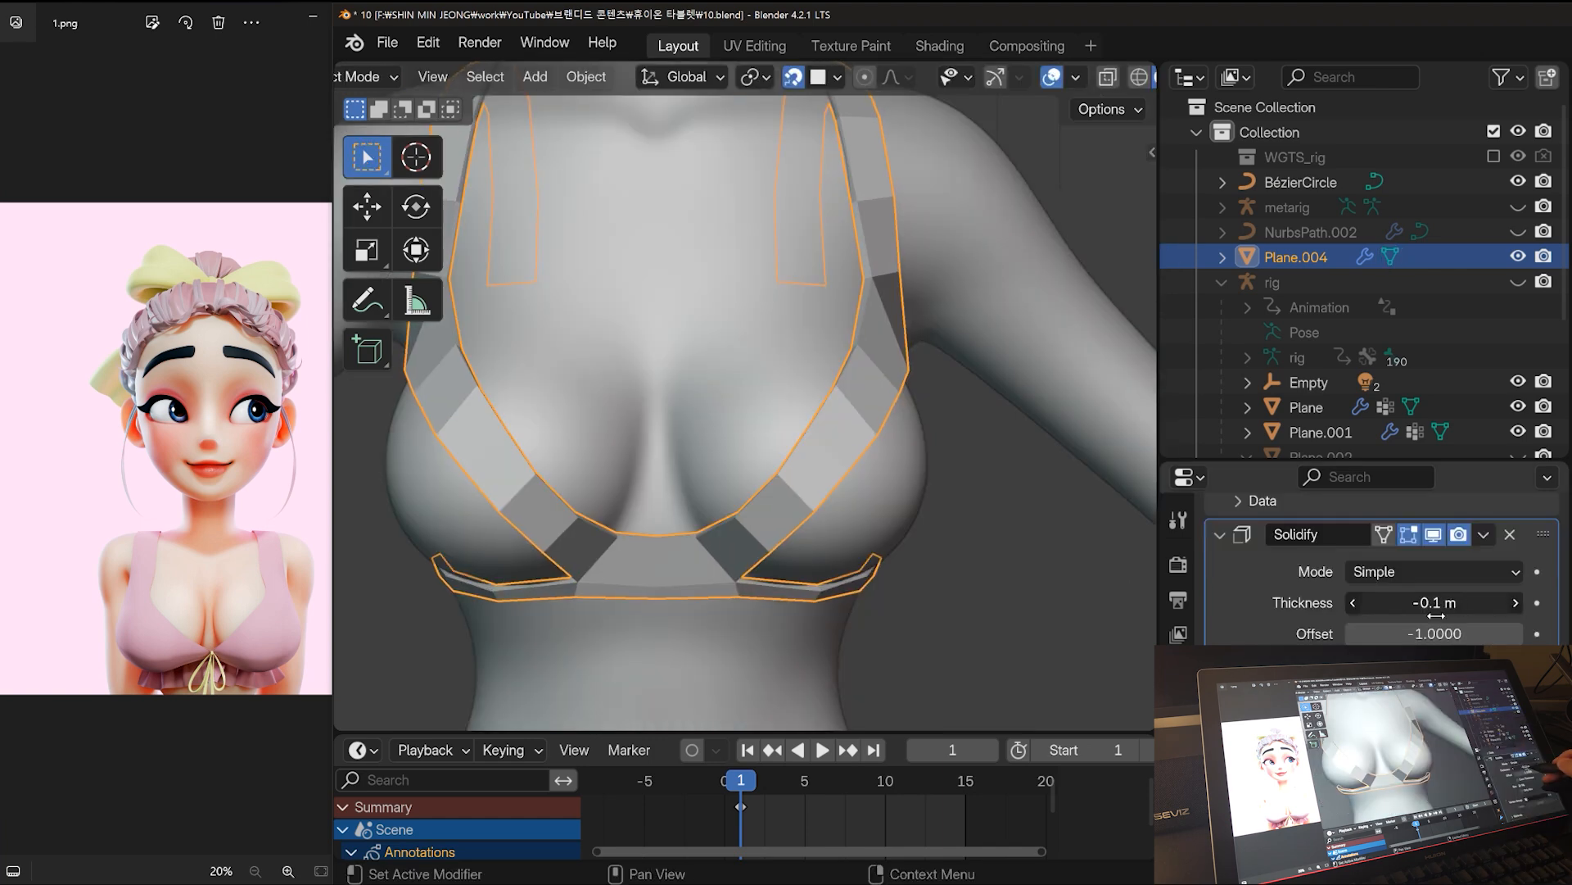
pyautogui.scroll(-3, 1384, 573)
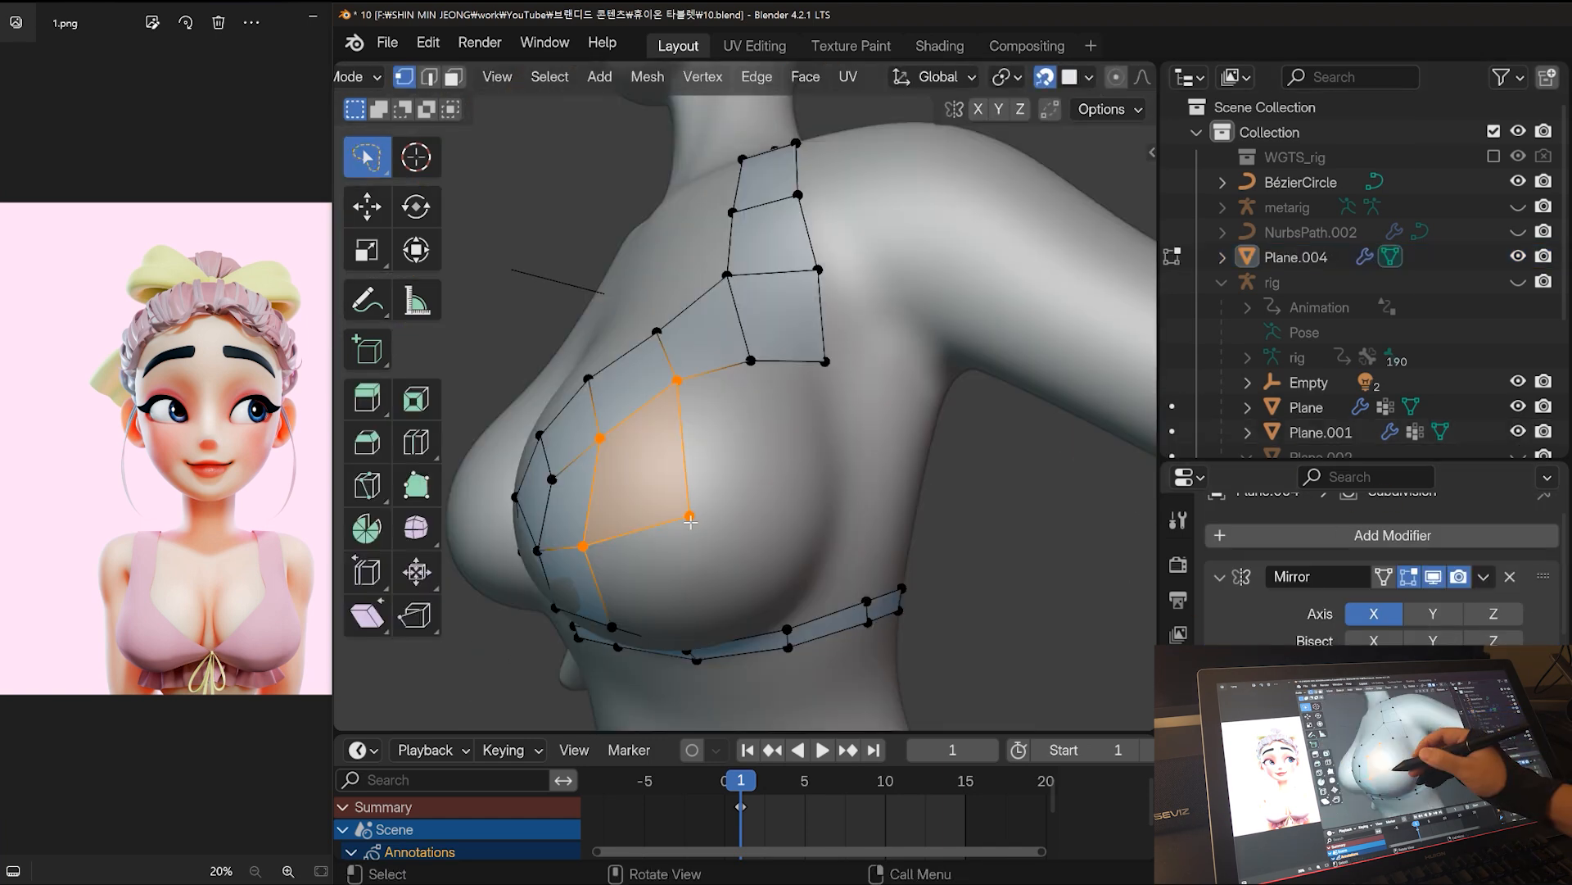
pyautogui.press('e')
pyautogui.click(759, 516)
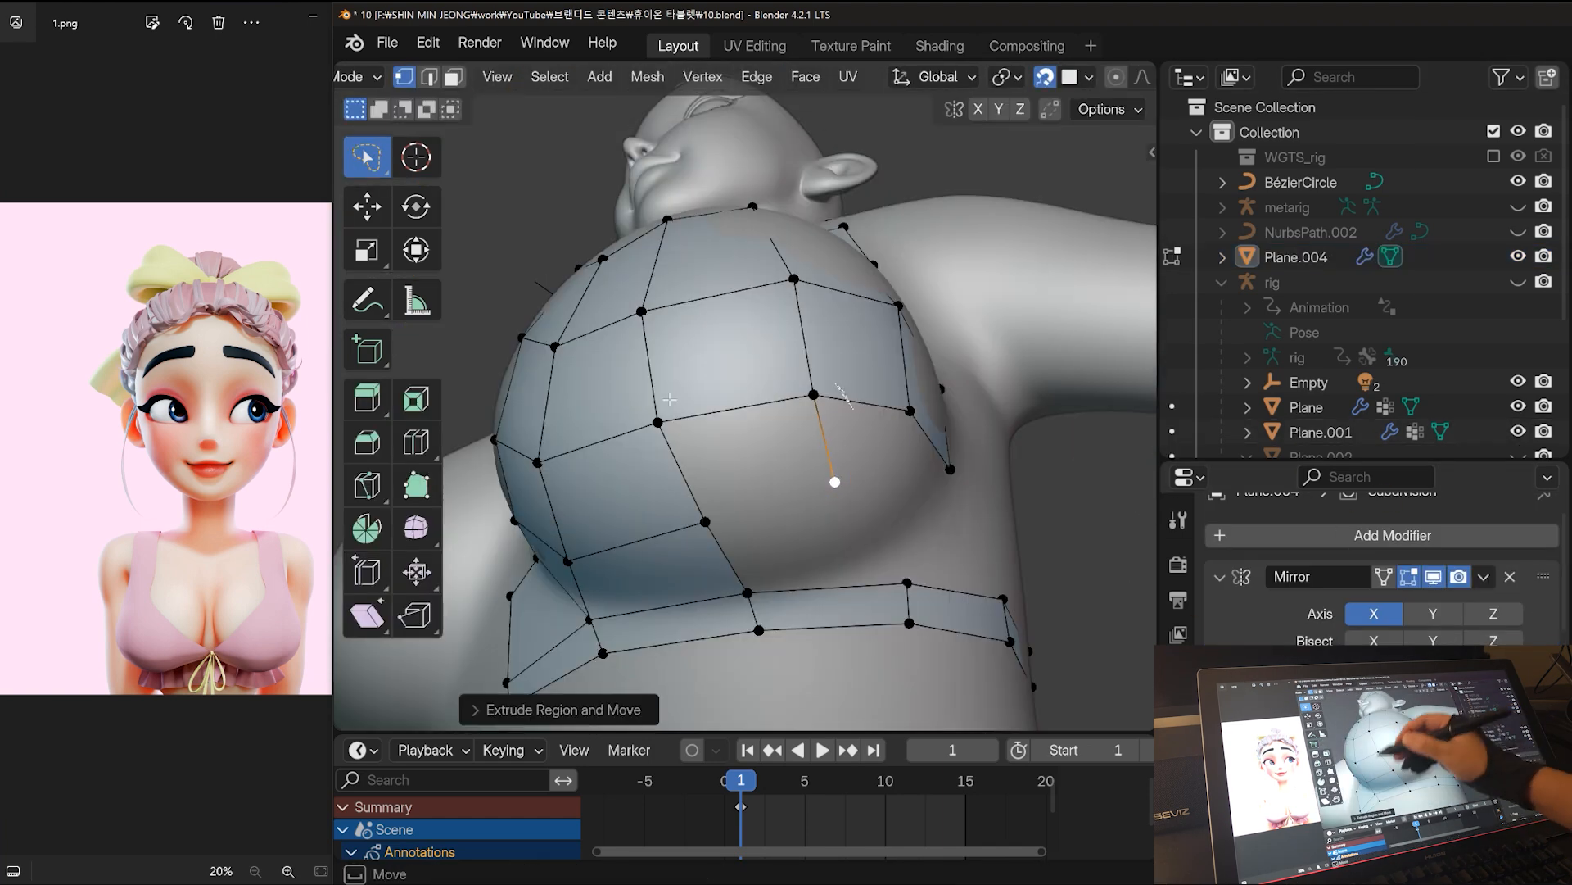
pyautogui.click(860, 502)
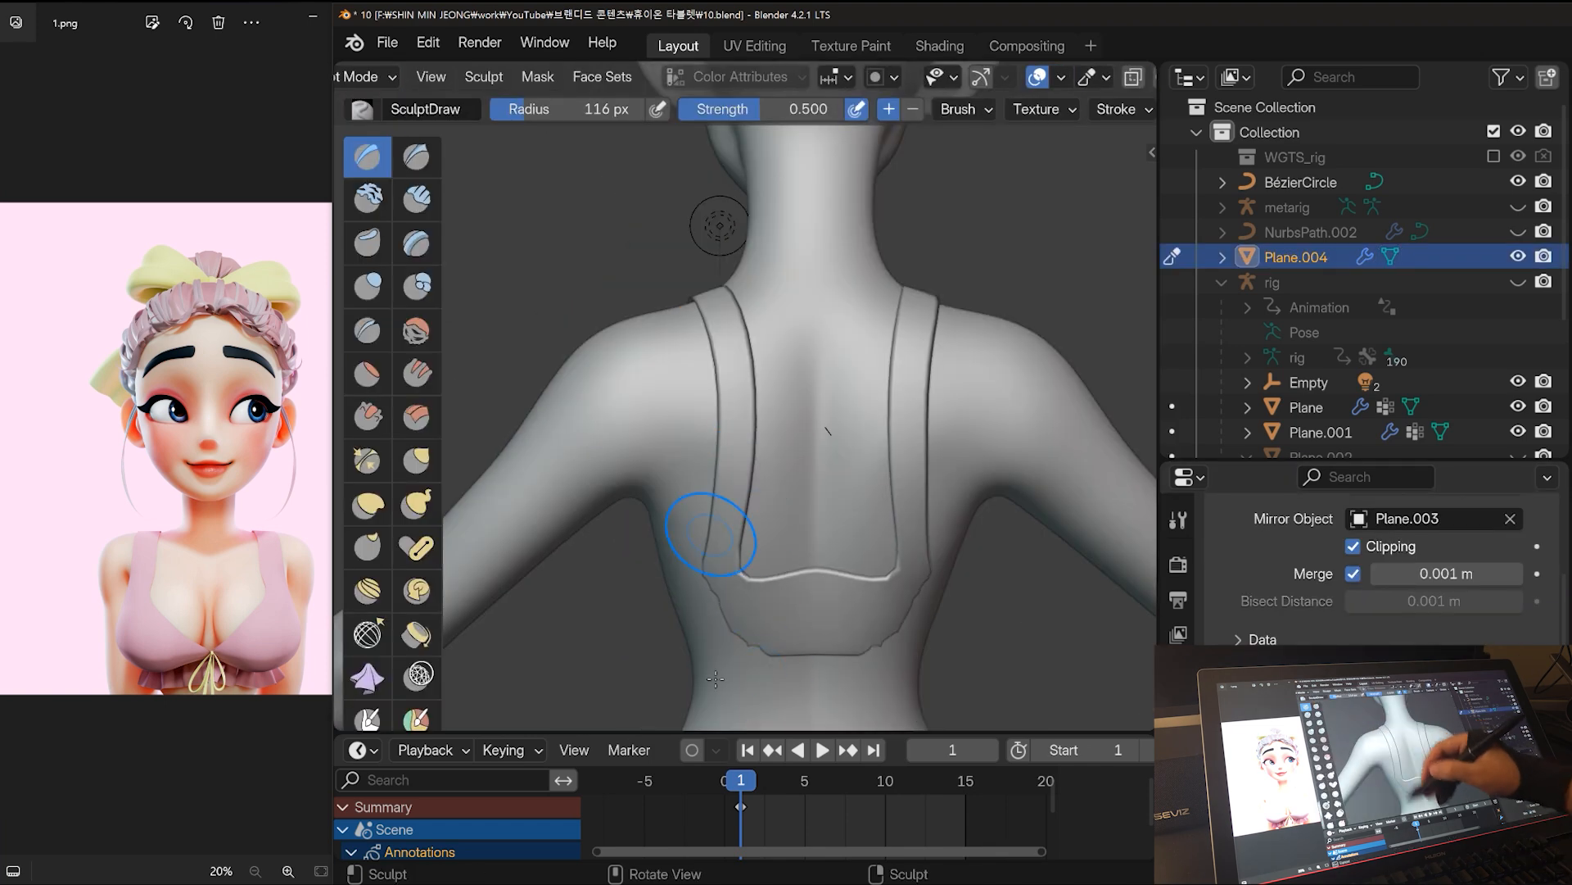
# Check the back of the top and give its material a pink base colour.
pyautogui.moveTo(710, 534); pyautogui.dragTo(730, 426, button='middle')
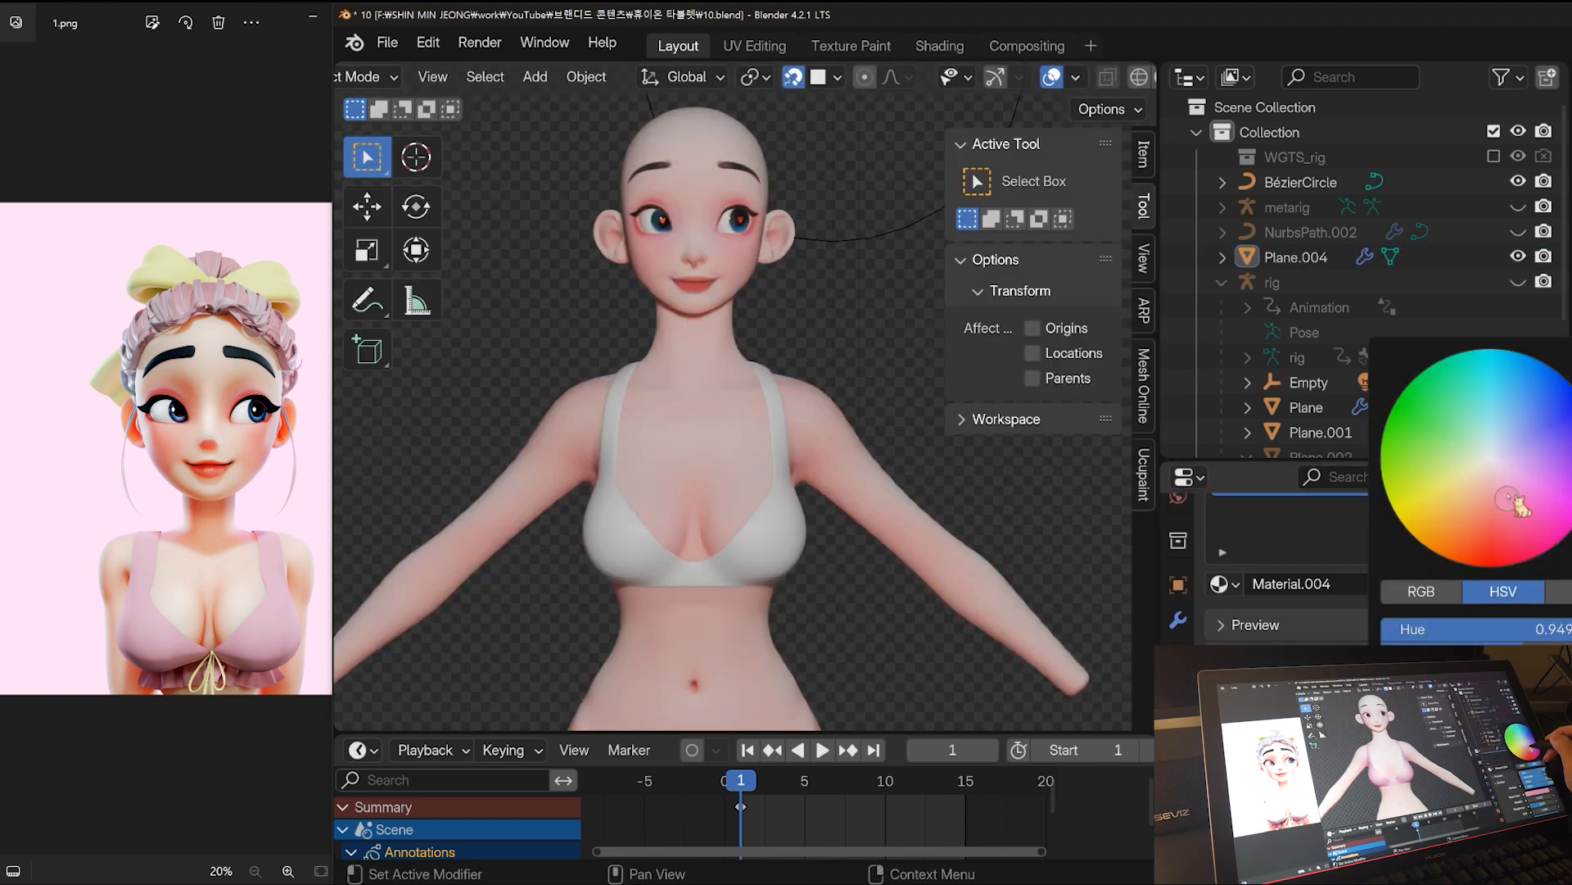
pyautogui.moveTo(1517, 501); pyautogui.dragTo(1516, 496)
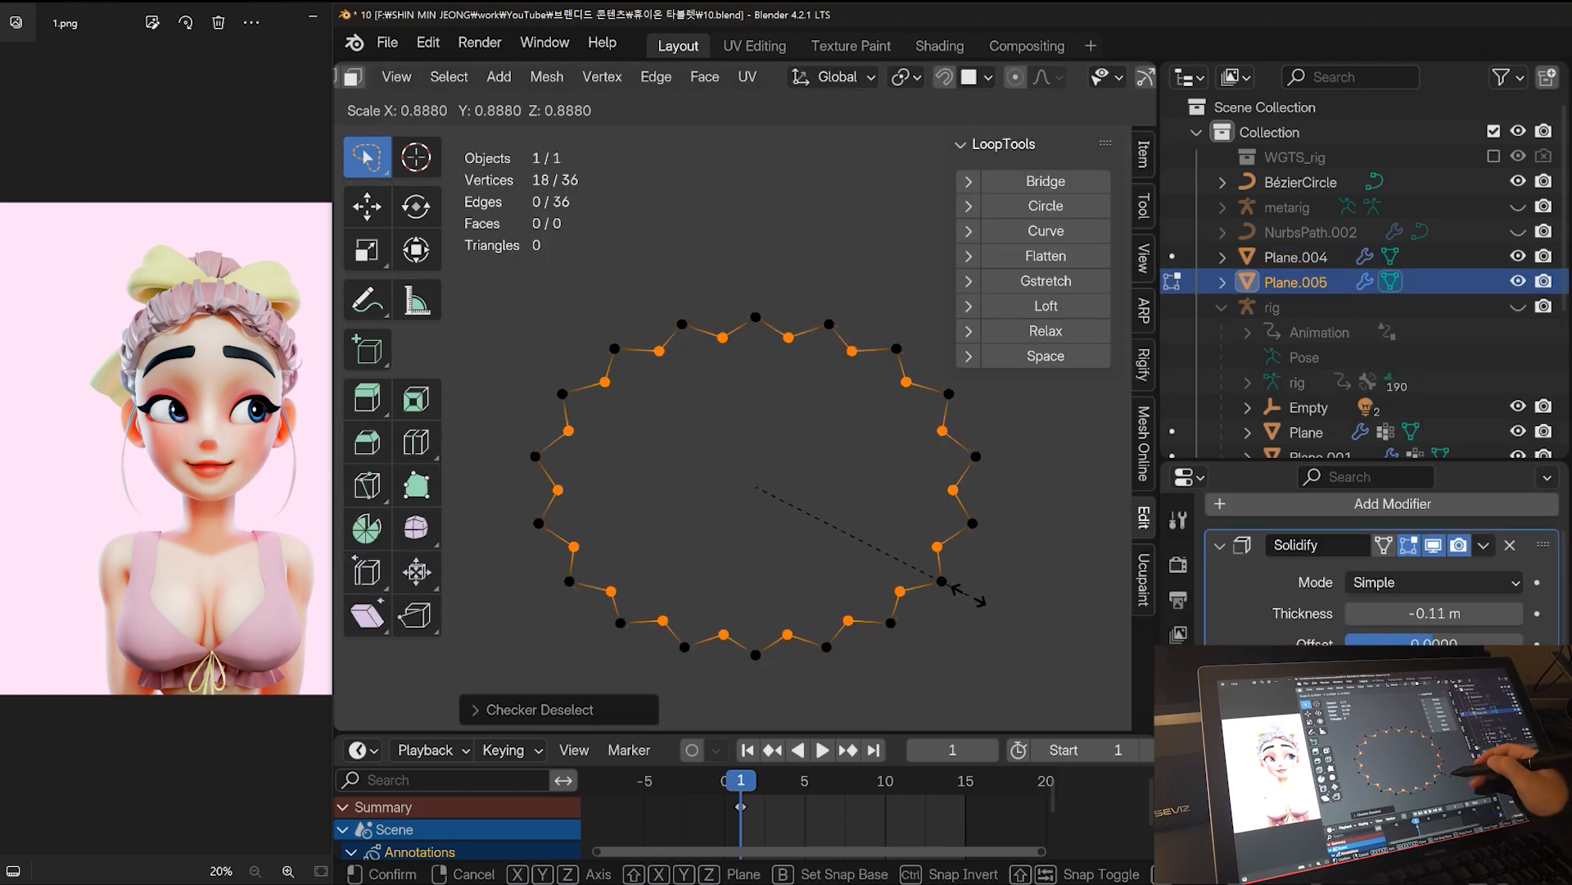
# Scale every second vertex of the ruffle's circle inward to about 0.89 and bevel the zigzag's vertices.
pyautogui.click(950, 594)
pyautogui.hotkey('ctrl', 'shift', 'b')
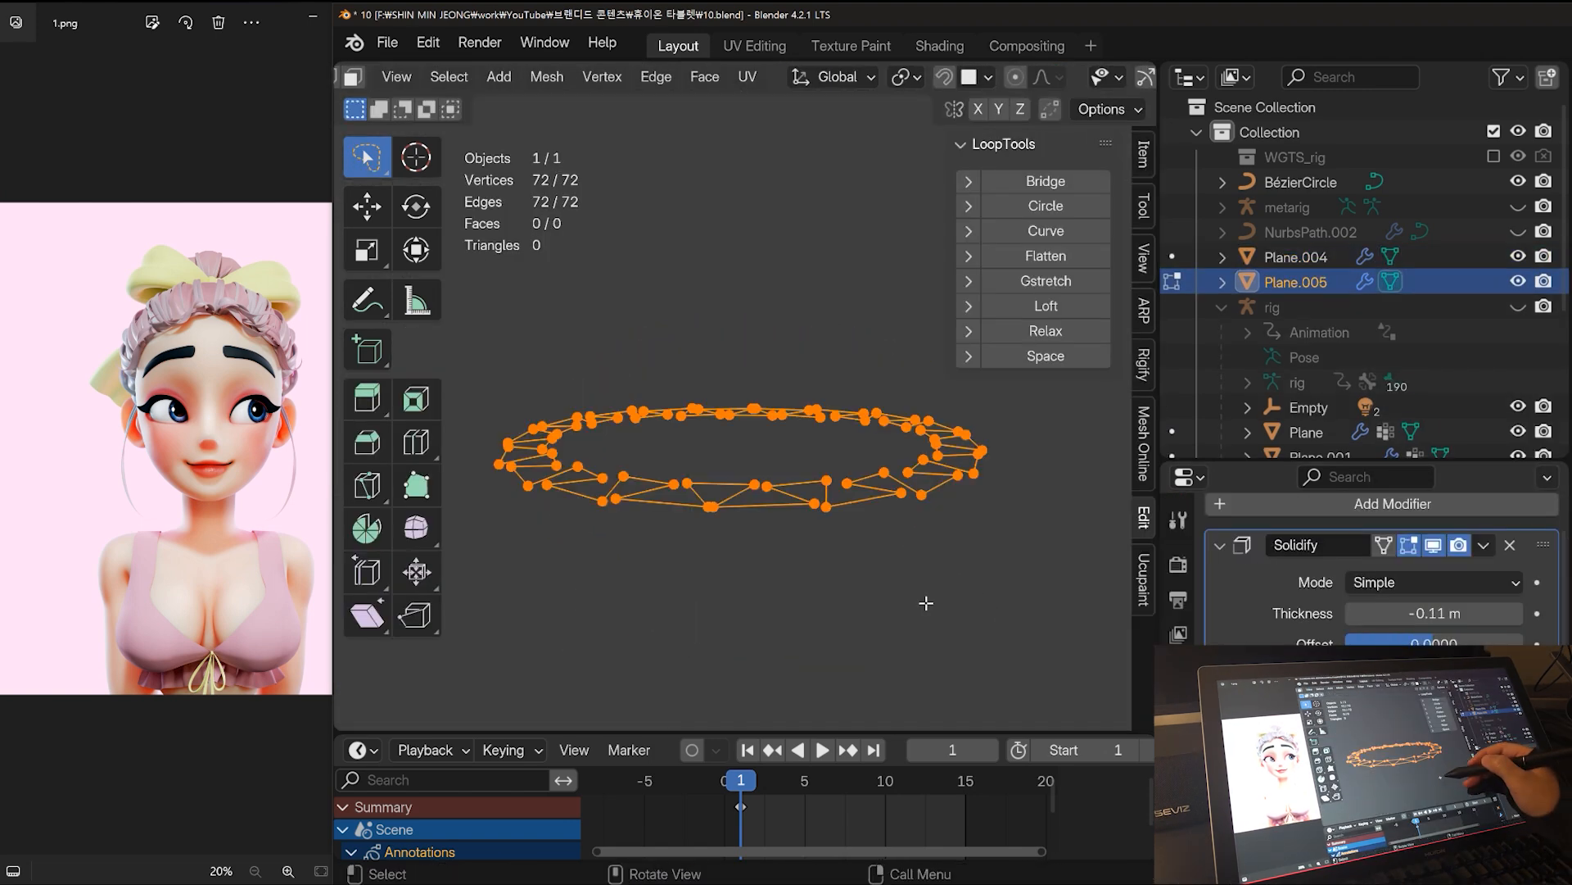
# Extrude the zigzag outline downward along Z into a ruffle band beneath the bust and scale its lower edge.
pyautogui.press('e')
pyautogui.press('z')
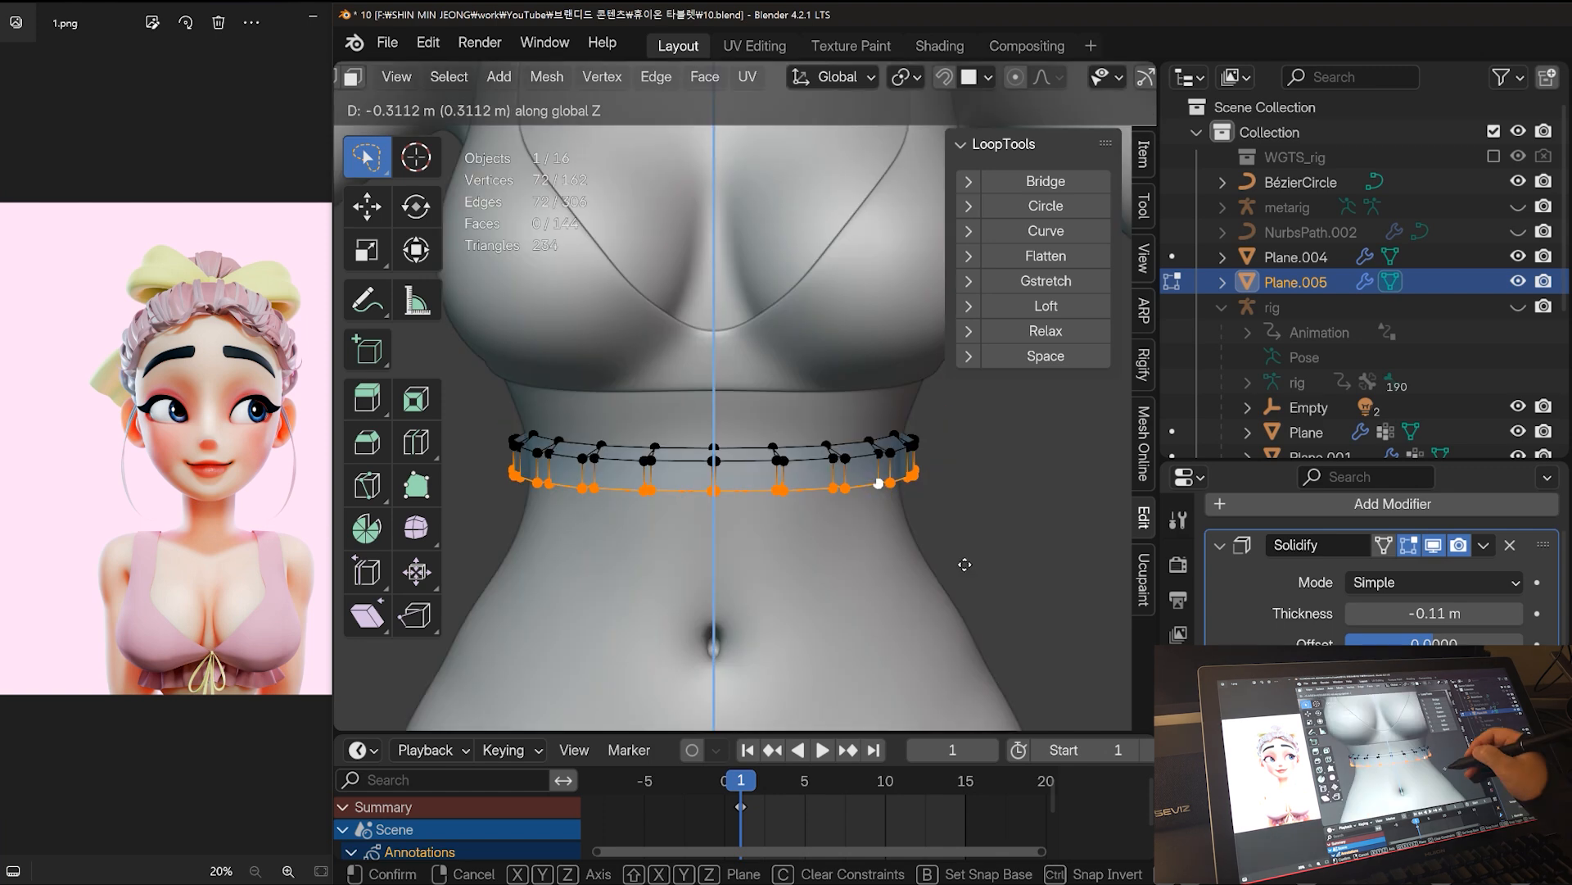
pyautogui.click(964, 578)
pyautogui.press('s')
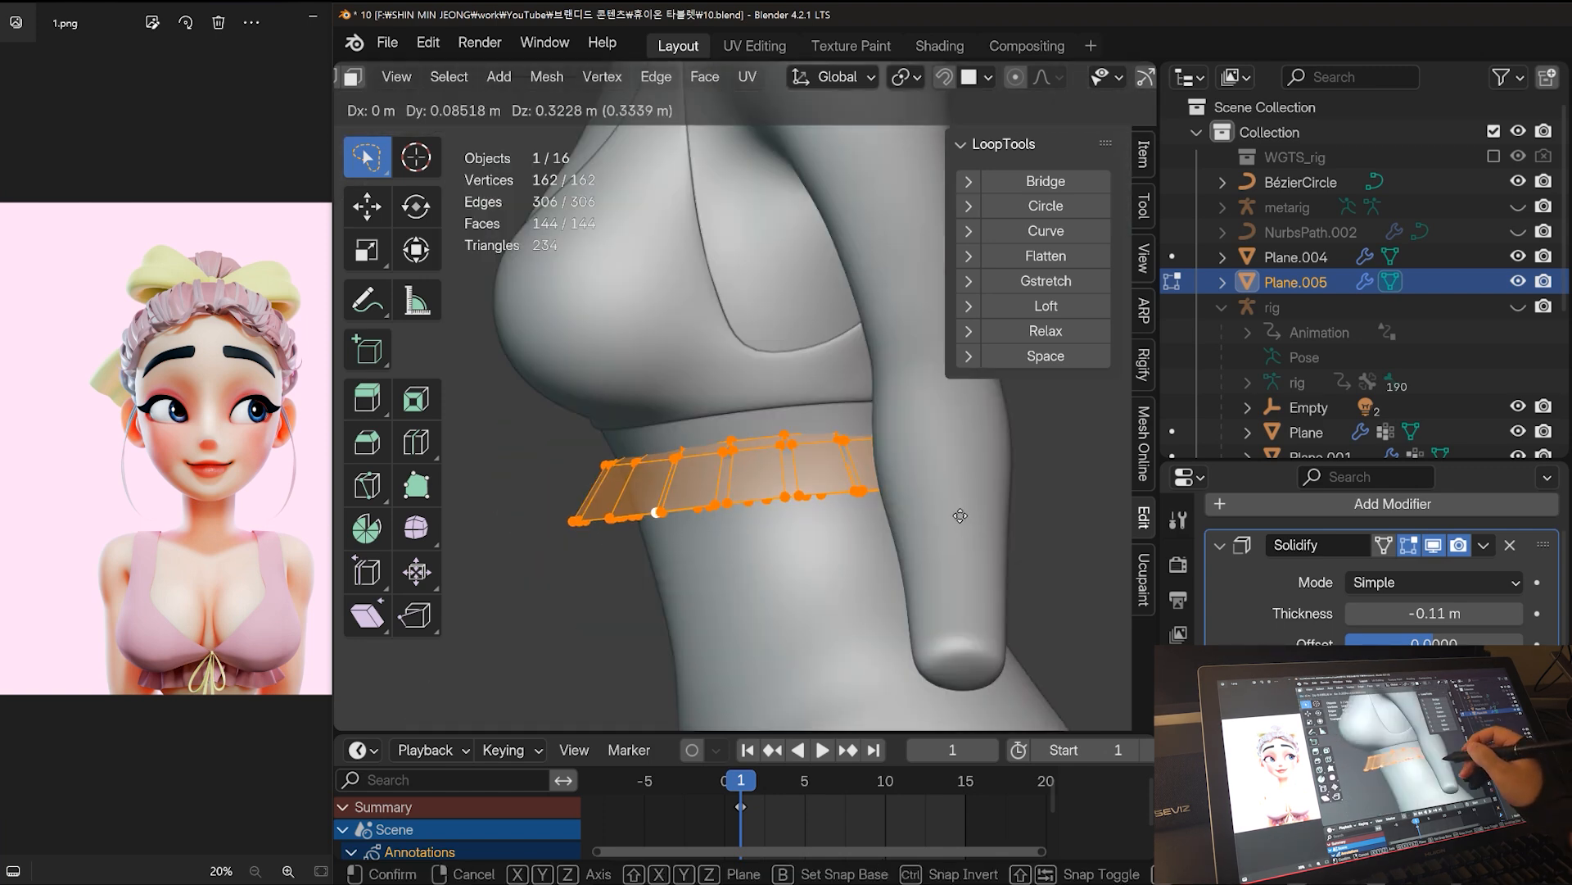
# Fit the ruffle band under the top's hem and adjust the height of the bridged strip along Z.
pyautogui.click(959, 501)
pyautogui.press('s')
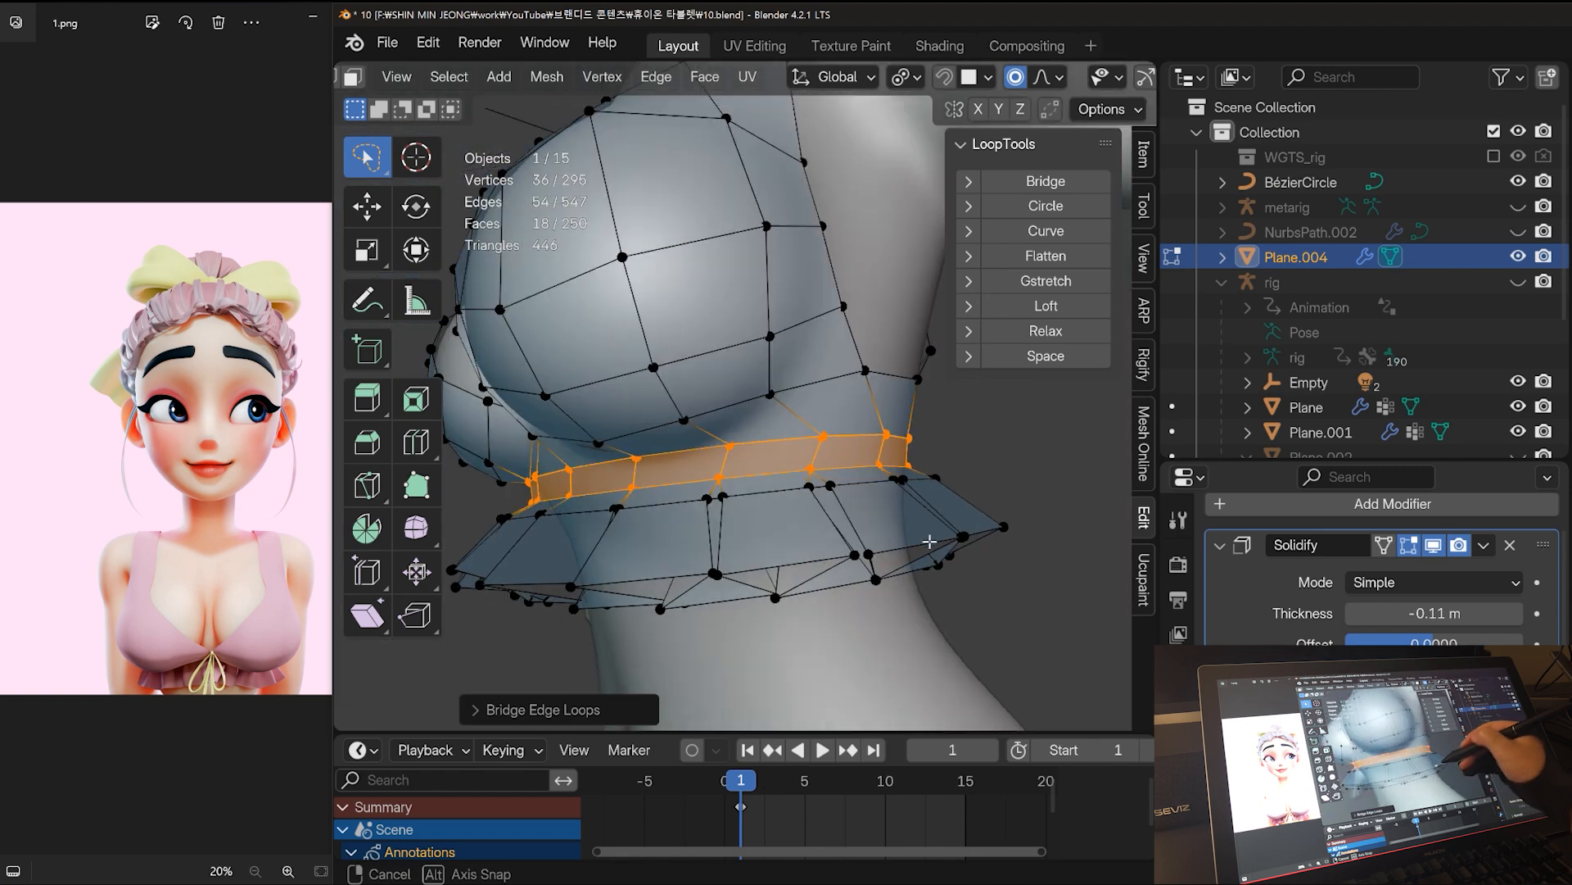
pyautogui.press('g')
pyautogui.press('z')
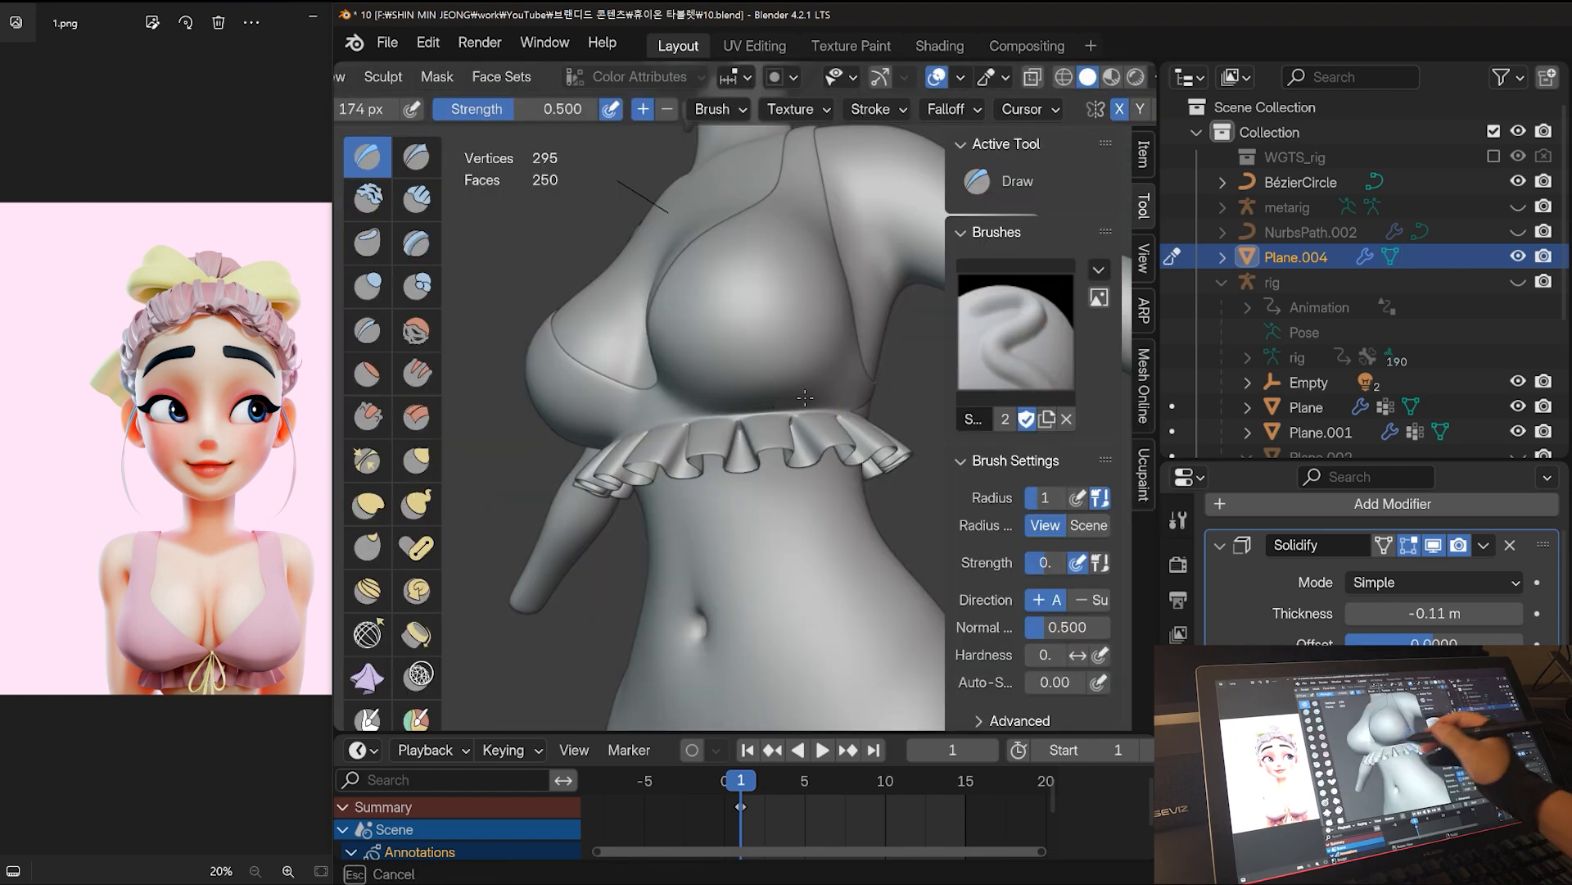
pyautogui.moveTo(866, 435); pyautogui.dragTo(789, 381, button='middle')
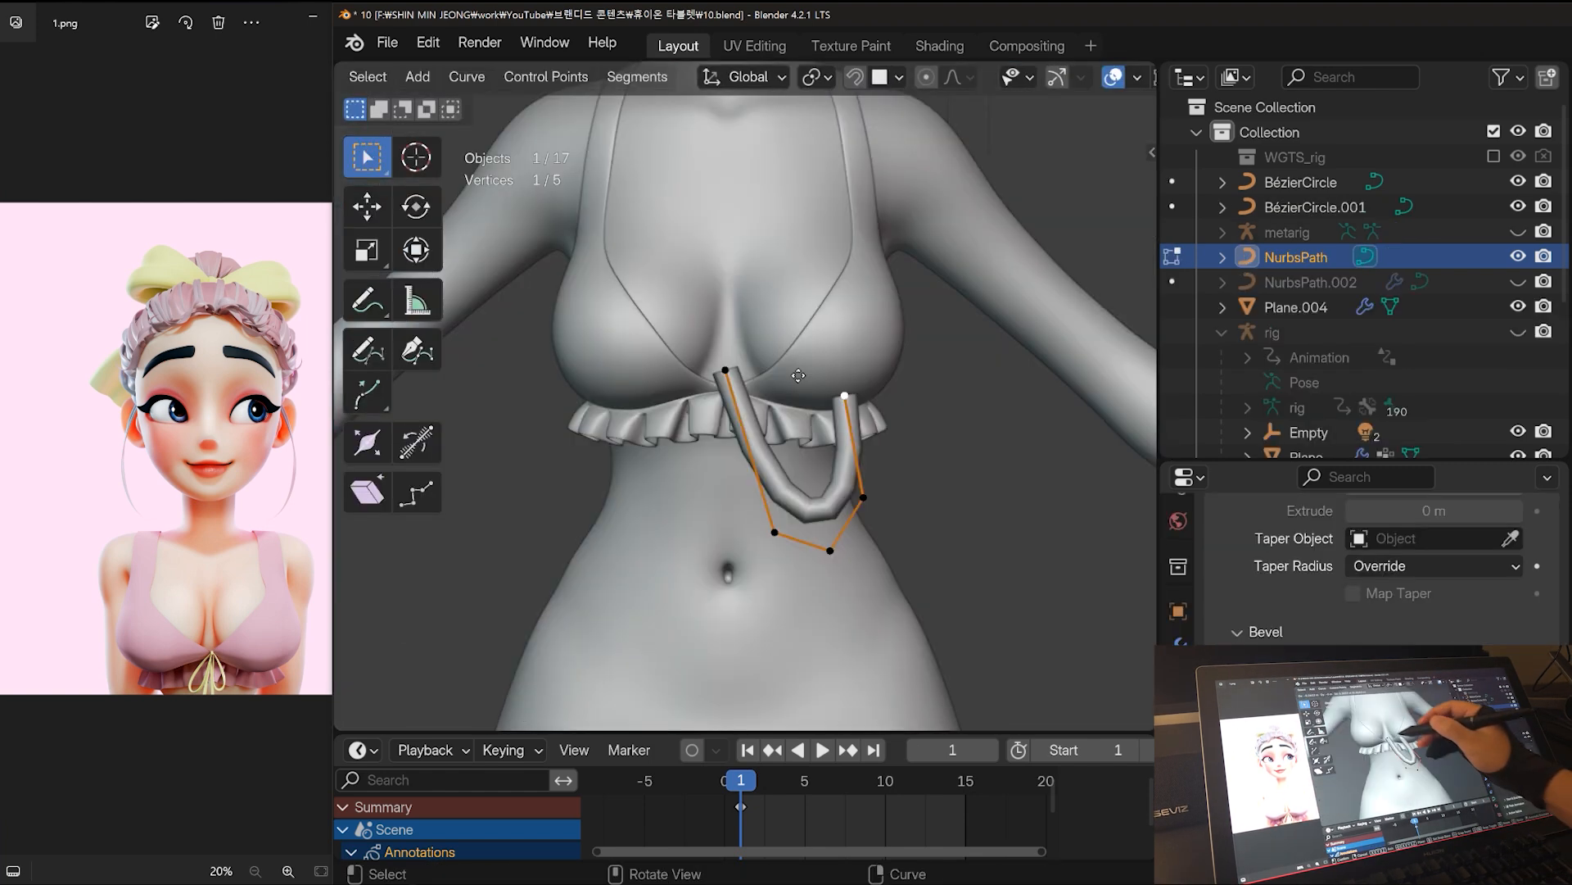
# Move the drawstring curve's control points to form a narrow hanging loop at the top's centre front.
pyautogui.press('g')
pyautogui.click(801, 370)
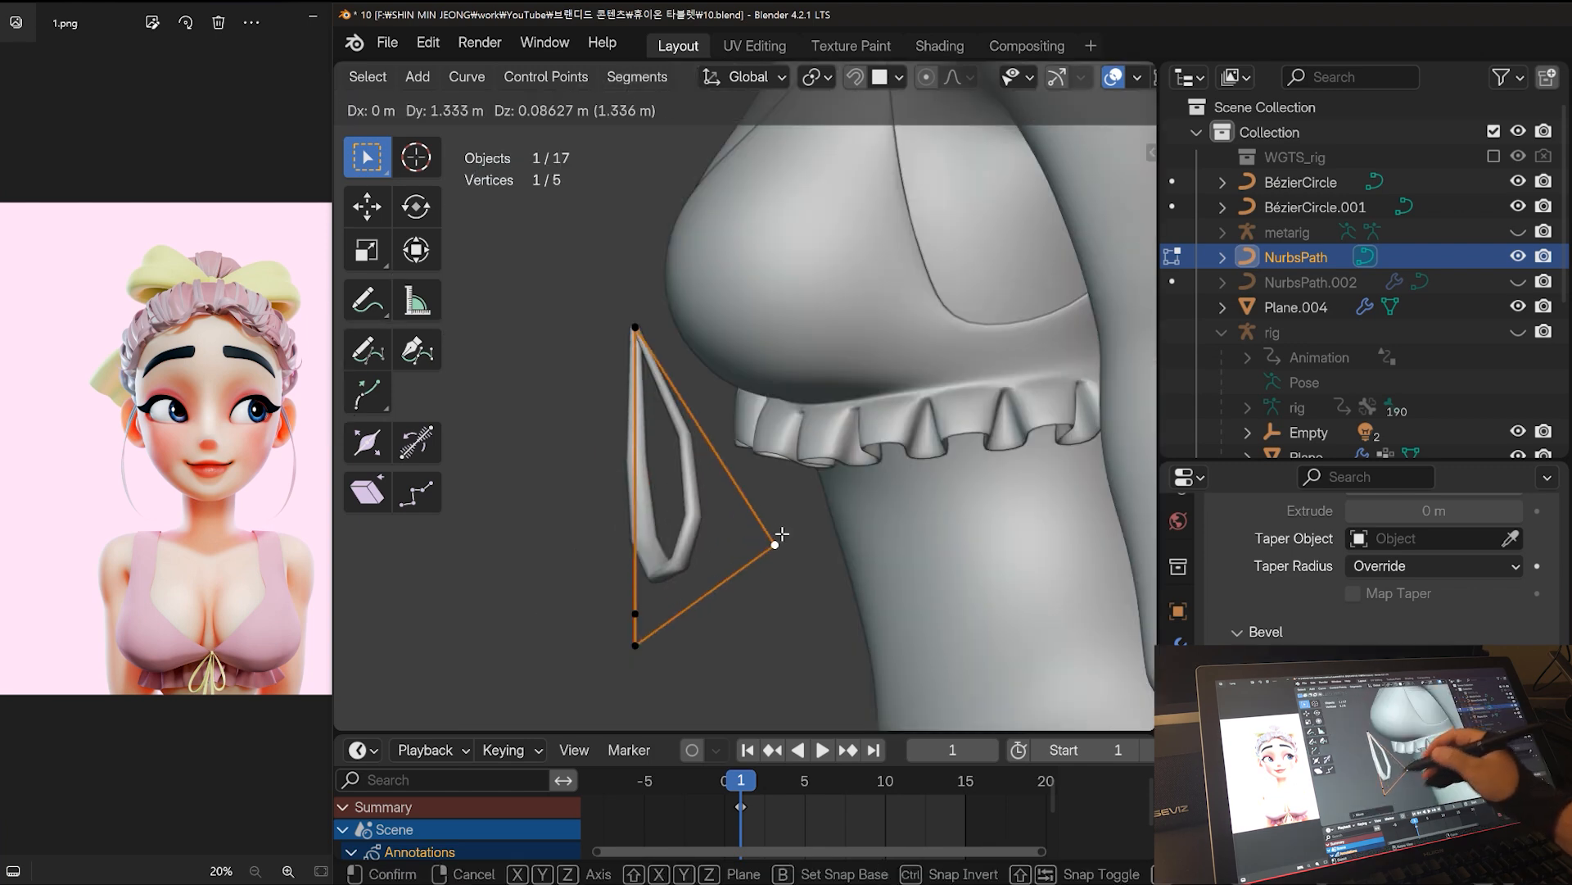
pyautogui.press('g')
pyautogui.click(769, 544)
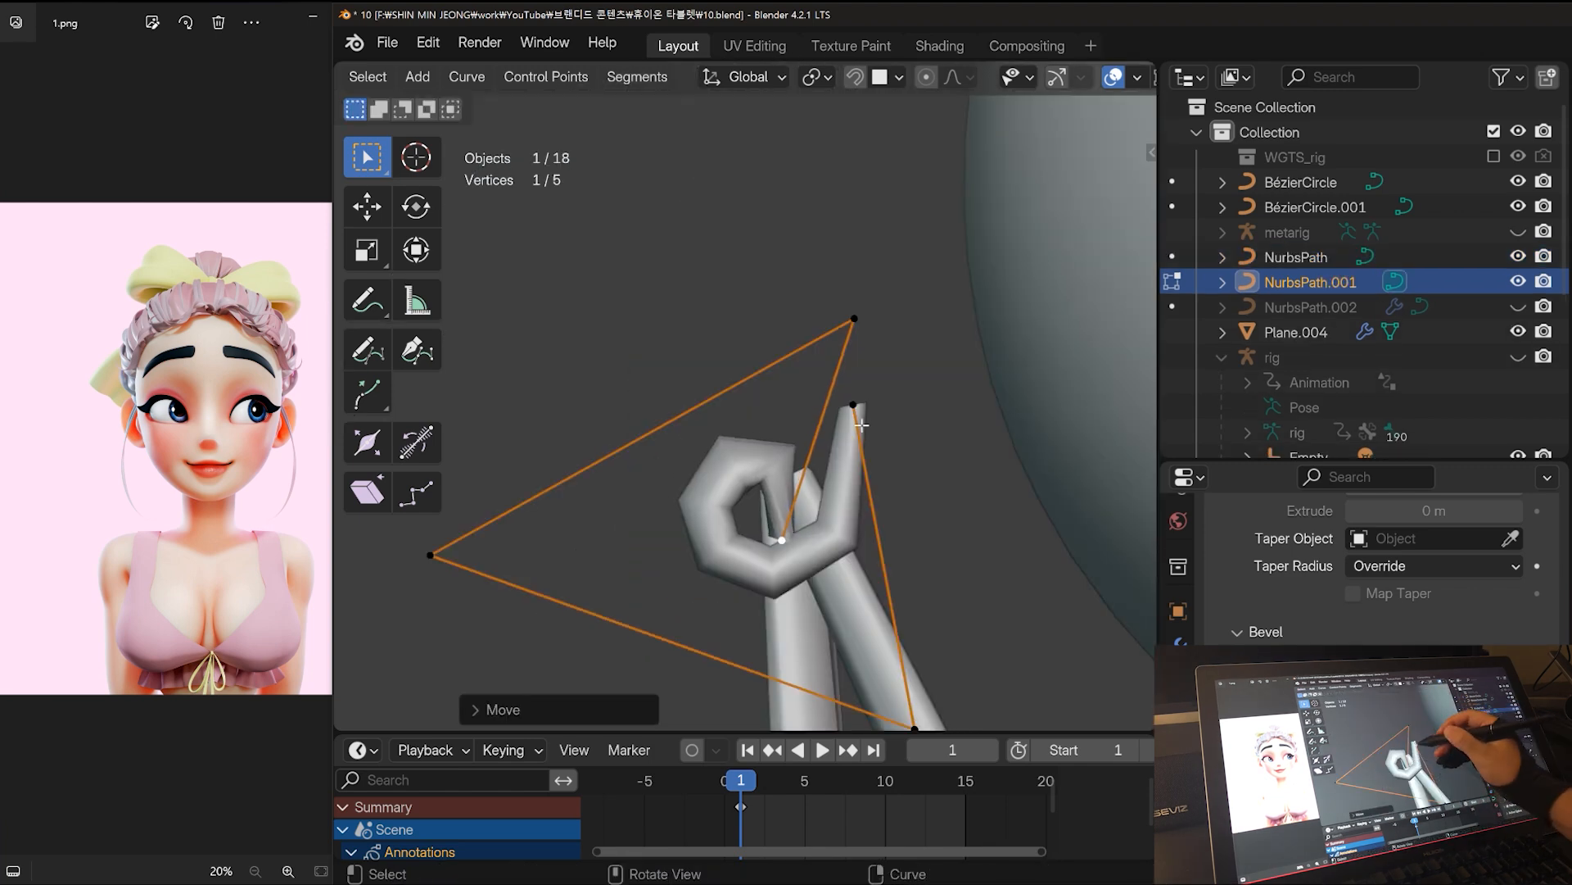
# Curl the second drawstring curve into a knot and rotate and position its duplicate.
pyautogui.press('g')
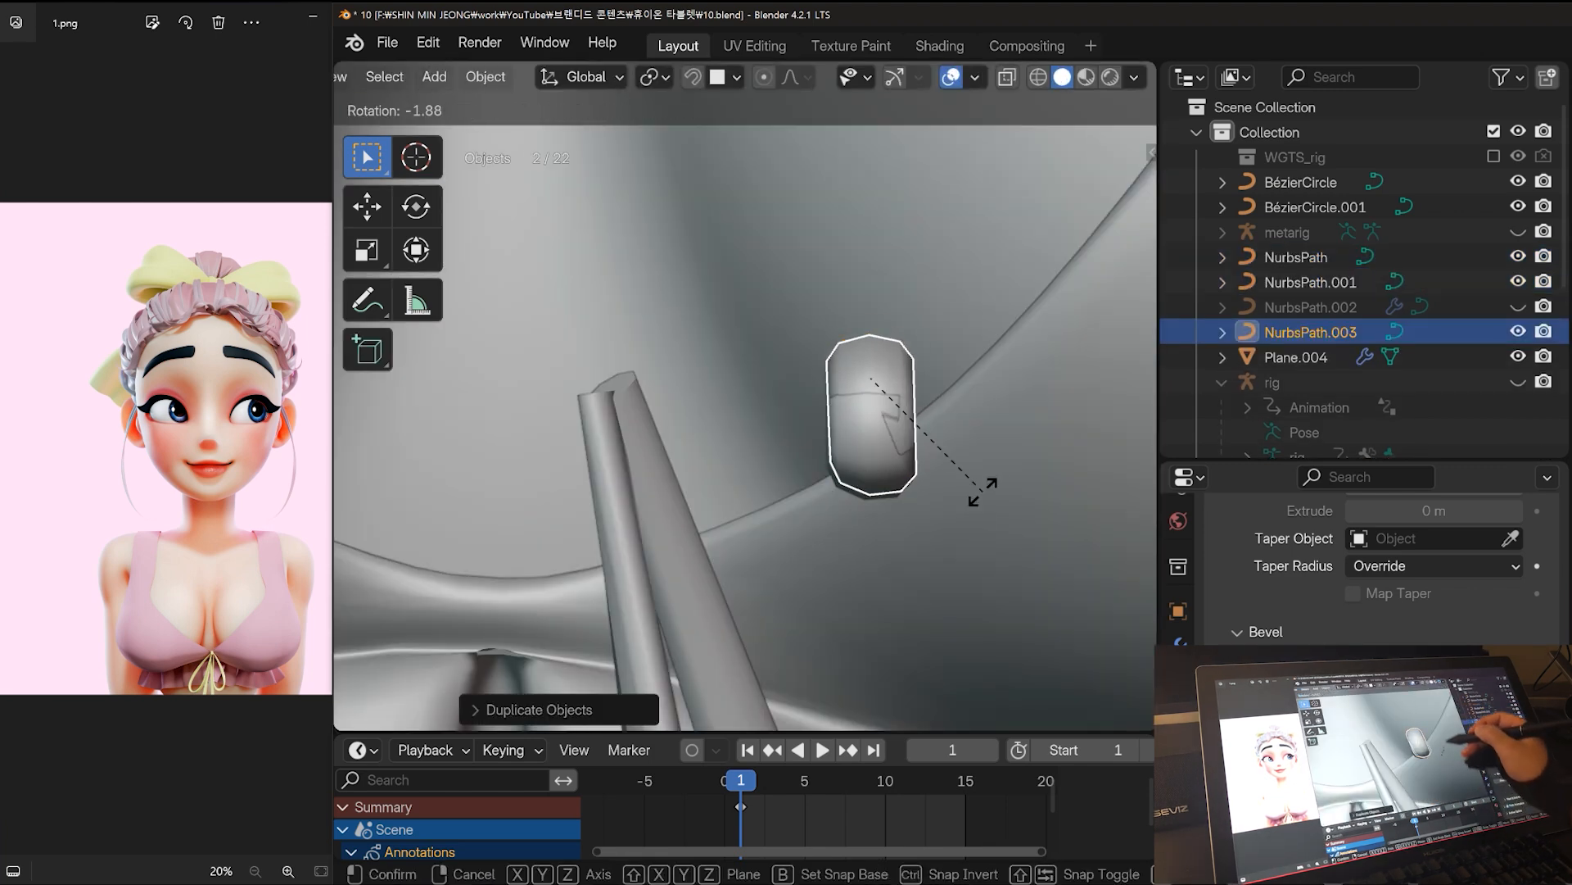
pyautogui.click(983, 491)
pyautogui.press('g')
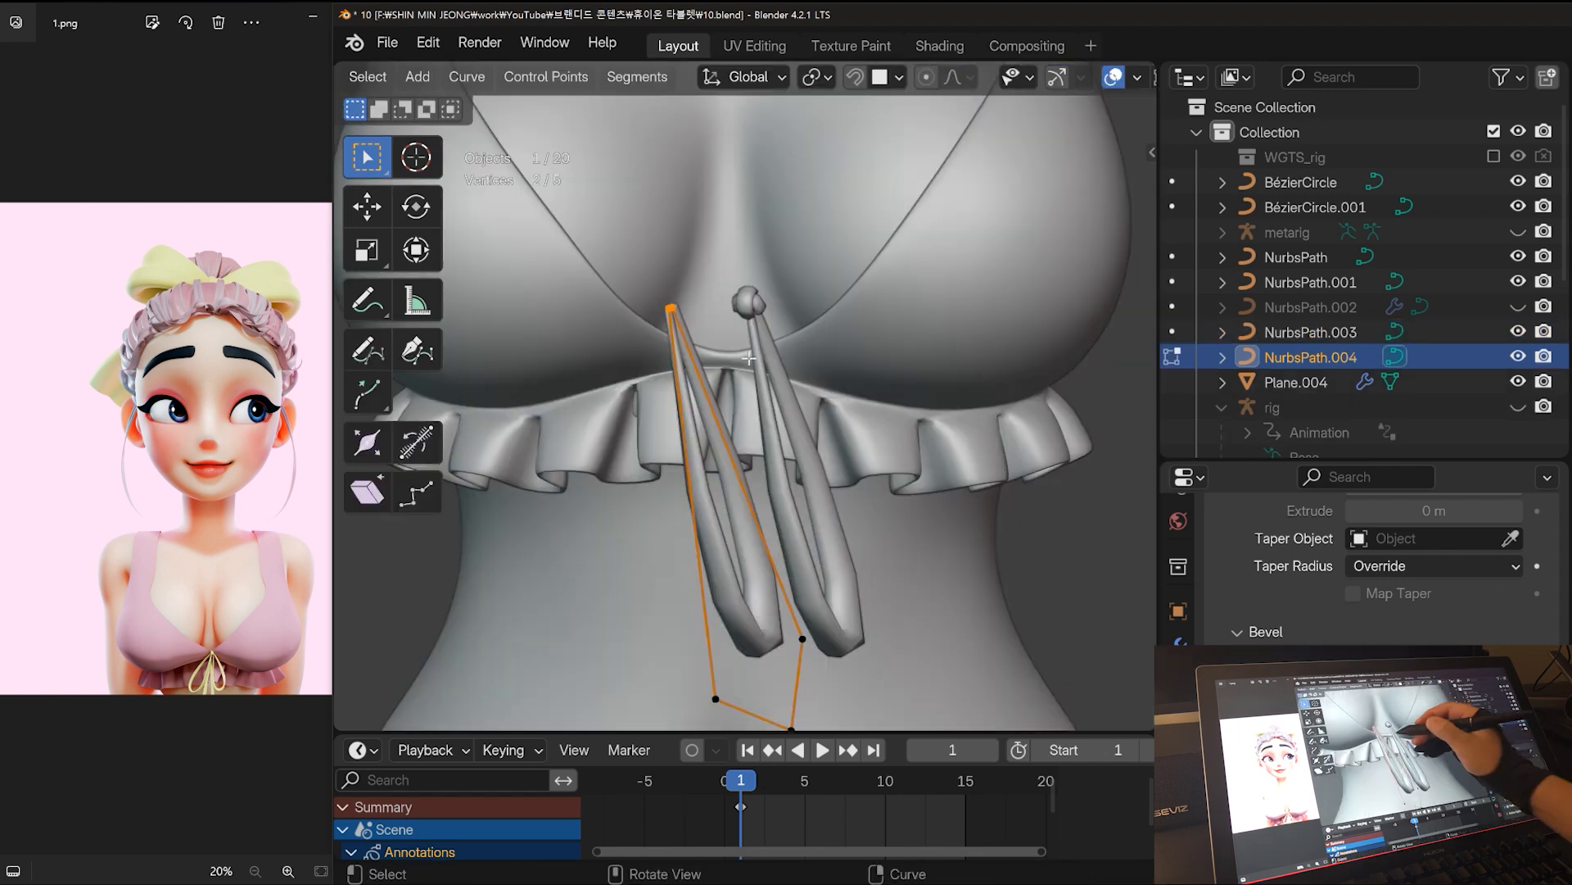
# Arrange the second loop and hanging tails below the knot, and copy the knot's Subdivision modifier to the other bow curves.
pyautogui.press('g')
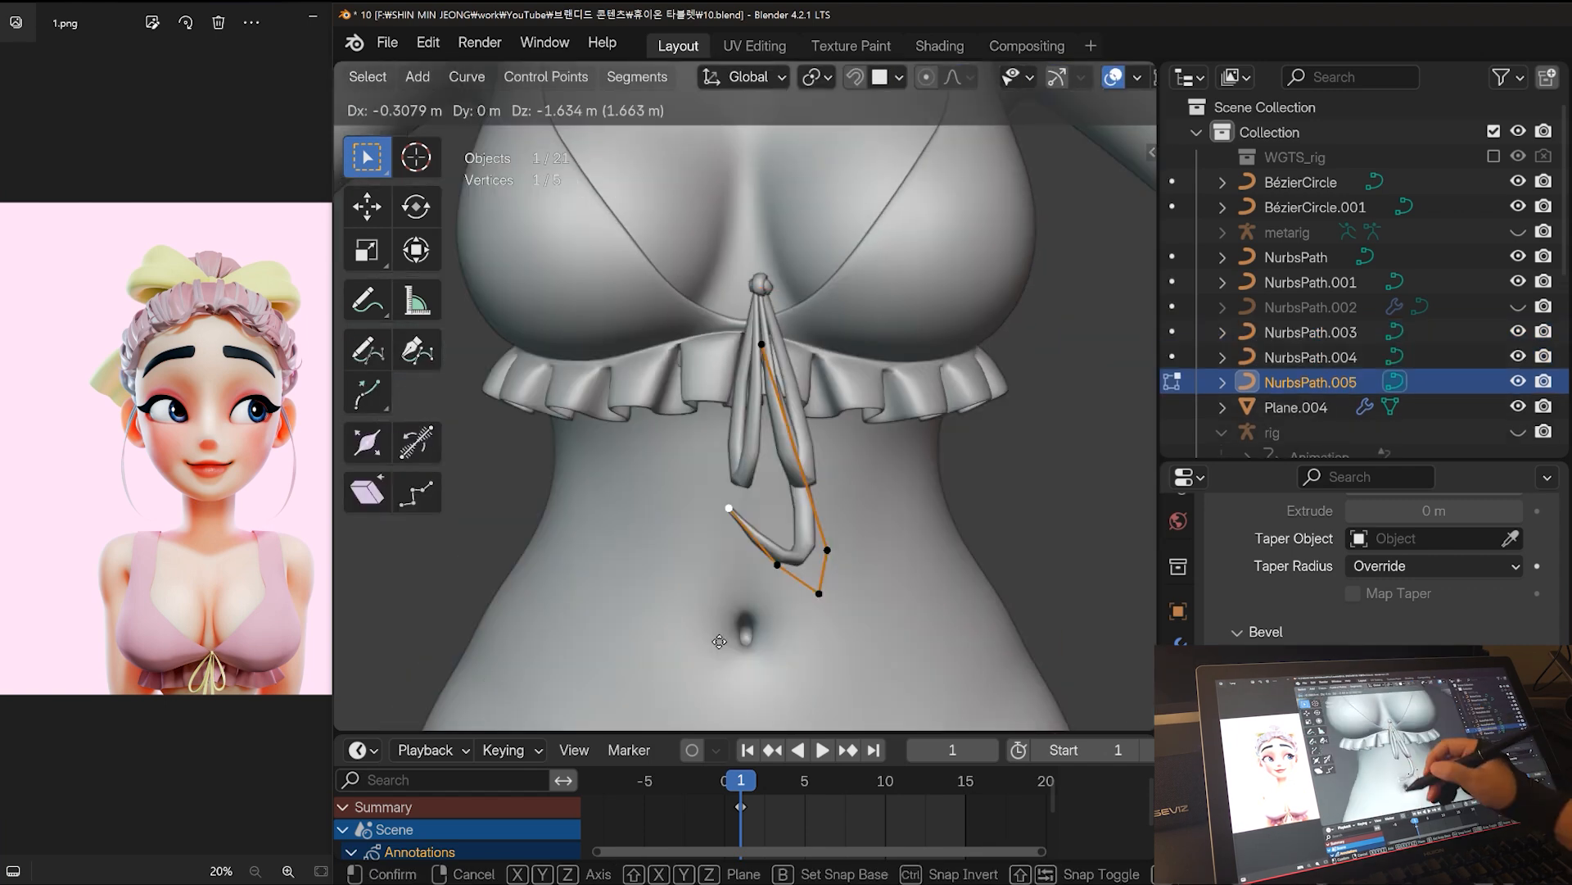
pyautogui.click(810, 636)
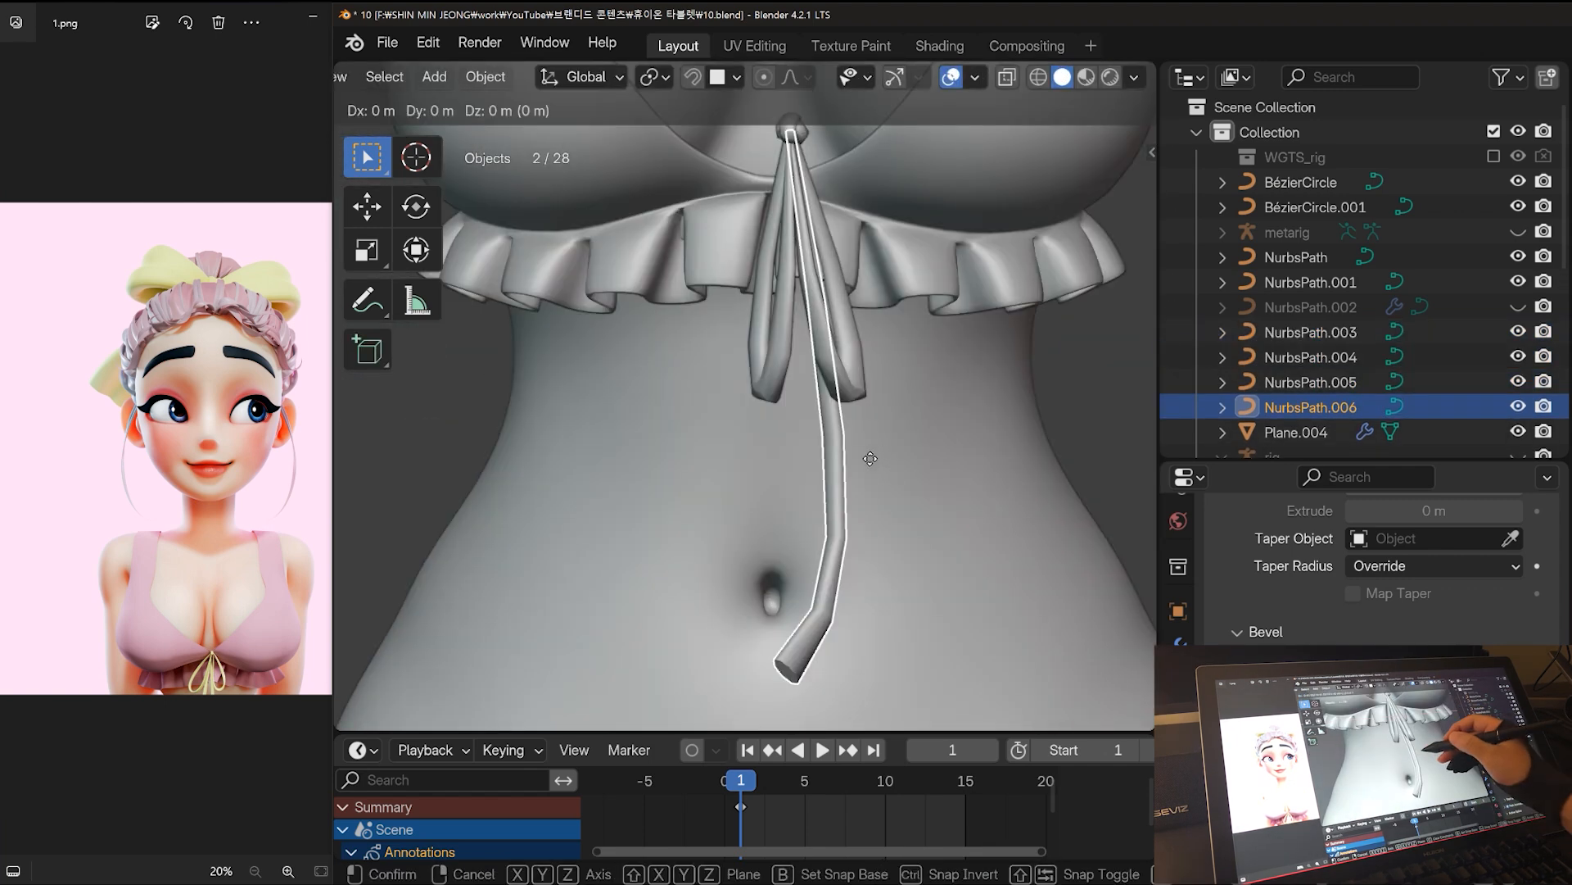
pyautogui.press('g')
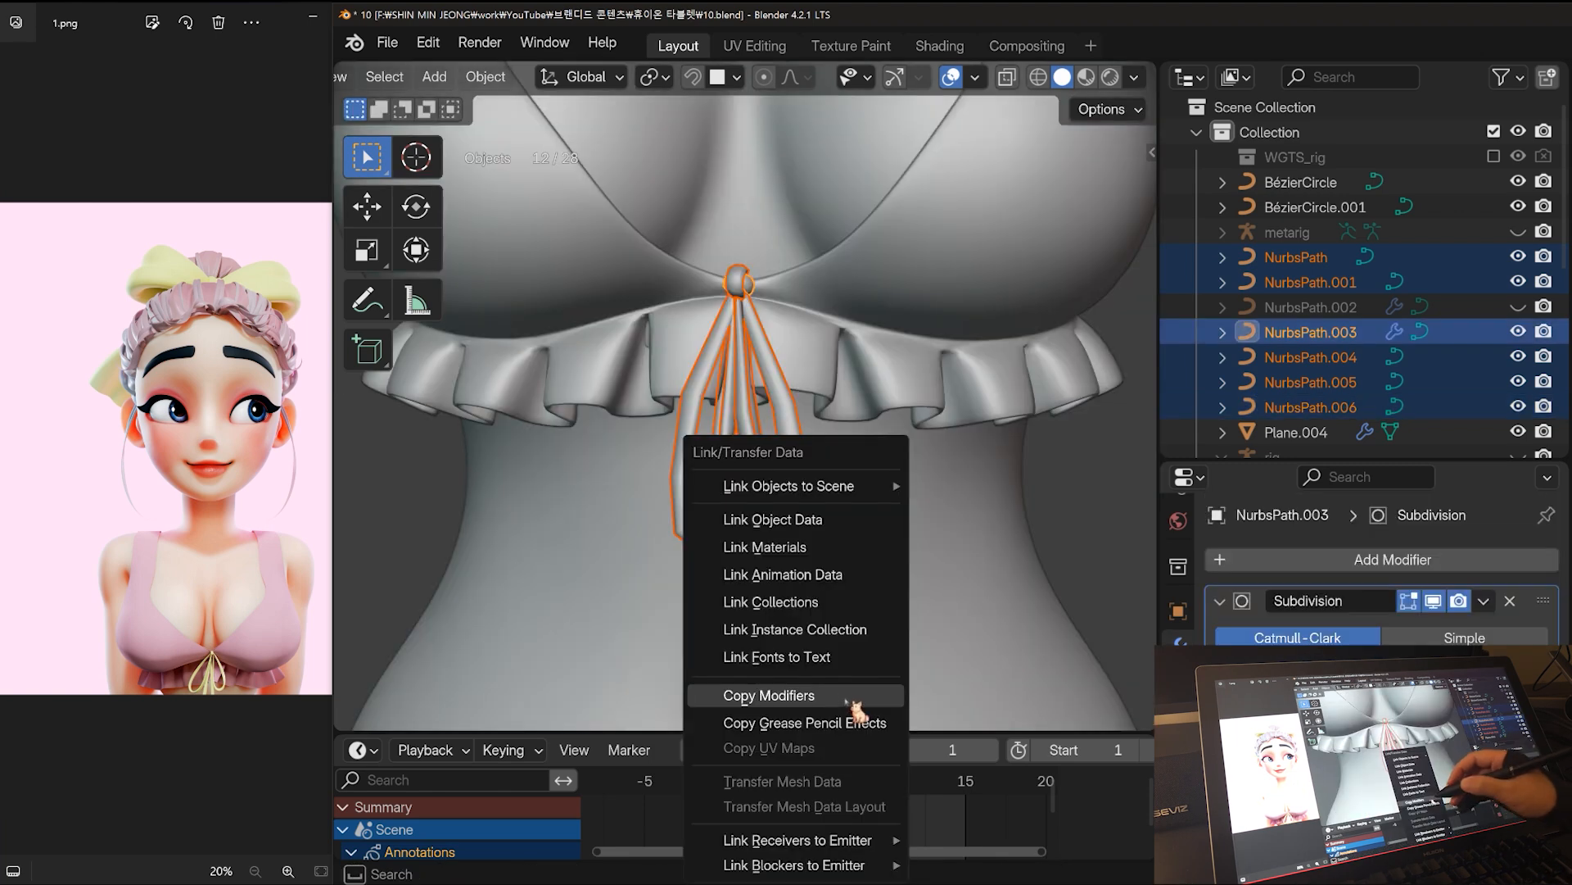
pyautogui.click(852, 703)
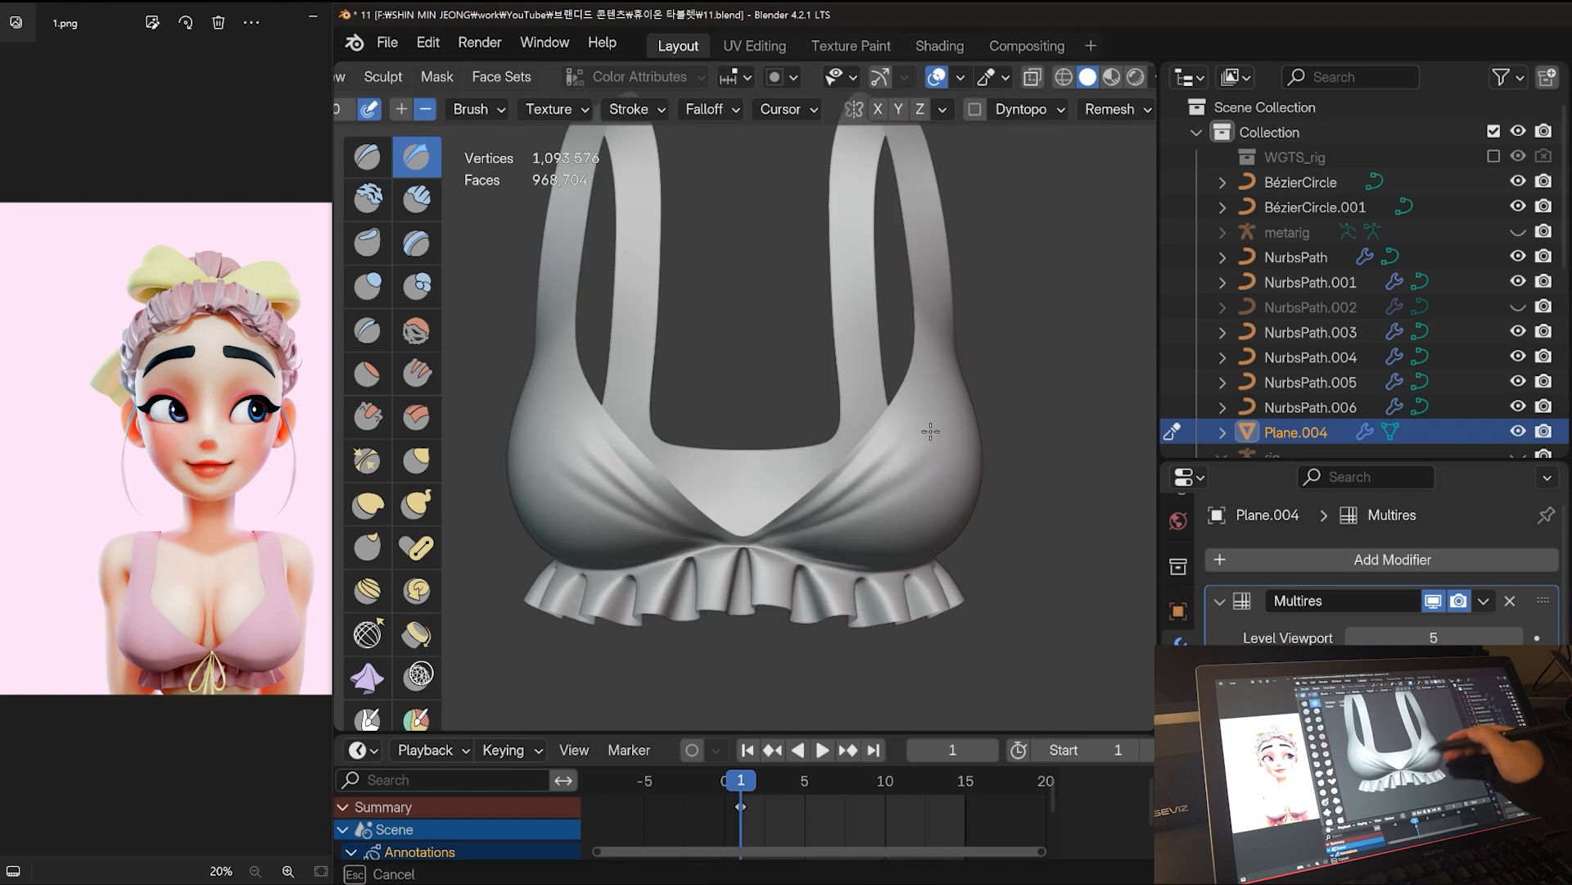
# Sculpt fabric folds radiating from the top's centre front across both cups with the Draw Sharp brush.
pyautogui.keyDown('ctrl'); pyautogui.moveTo(912, 422); pyautogui.dragTo(655, 479, button='middle'); pyautogui.keyUp('ctrl')
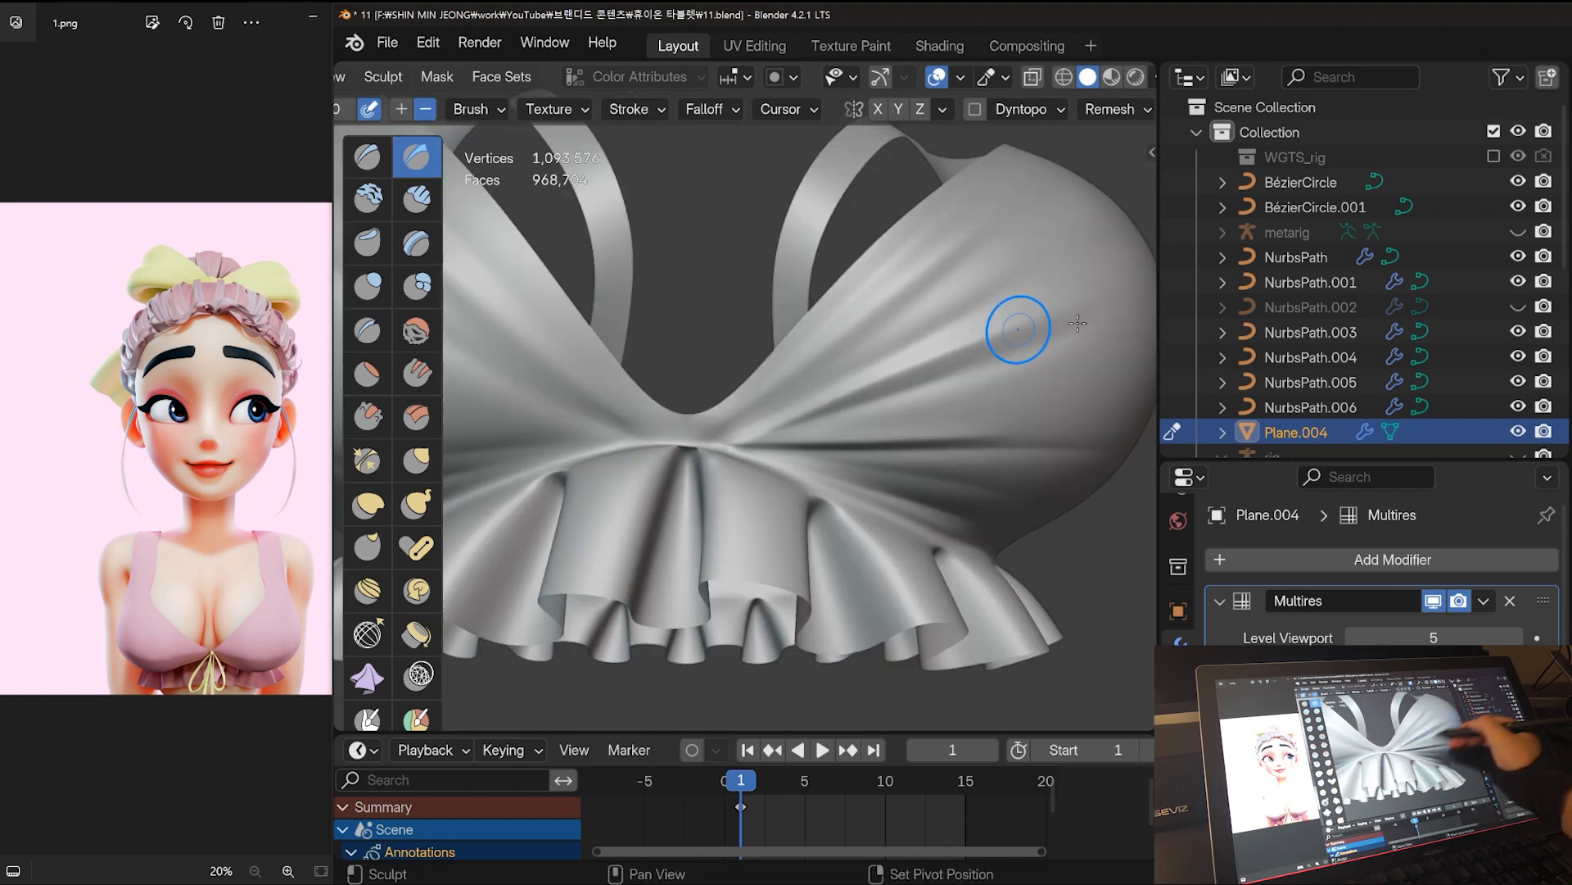
pyautogui.moveTo(1018, 329); pyautogui.dragTo(819, 622, button='middle')
pyautogui.moveTo(852, 712); pyautogui.dragTo(824, 614, button='middle')
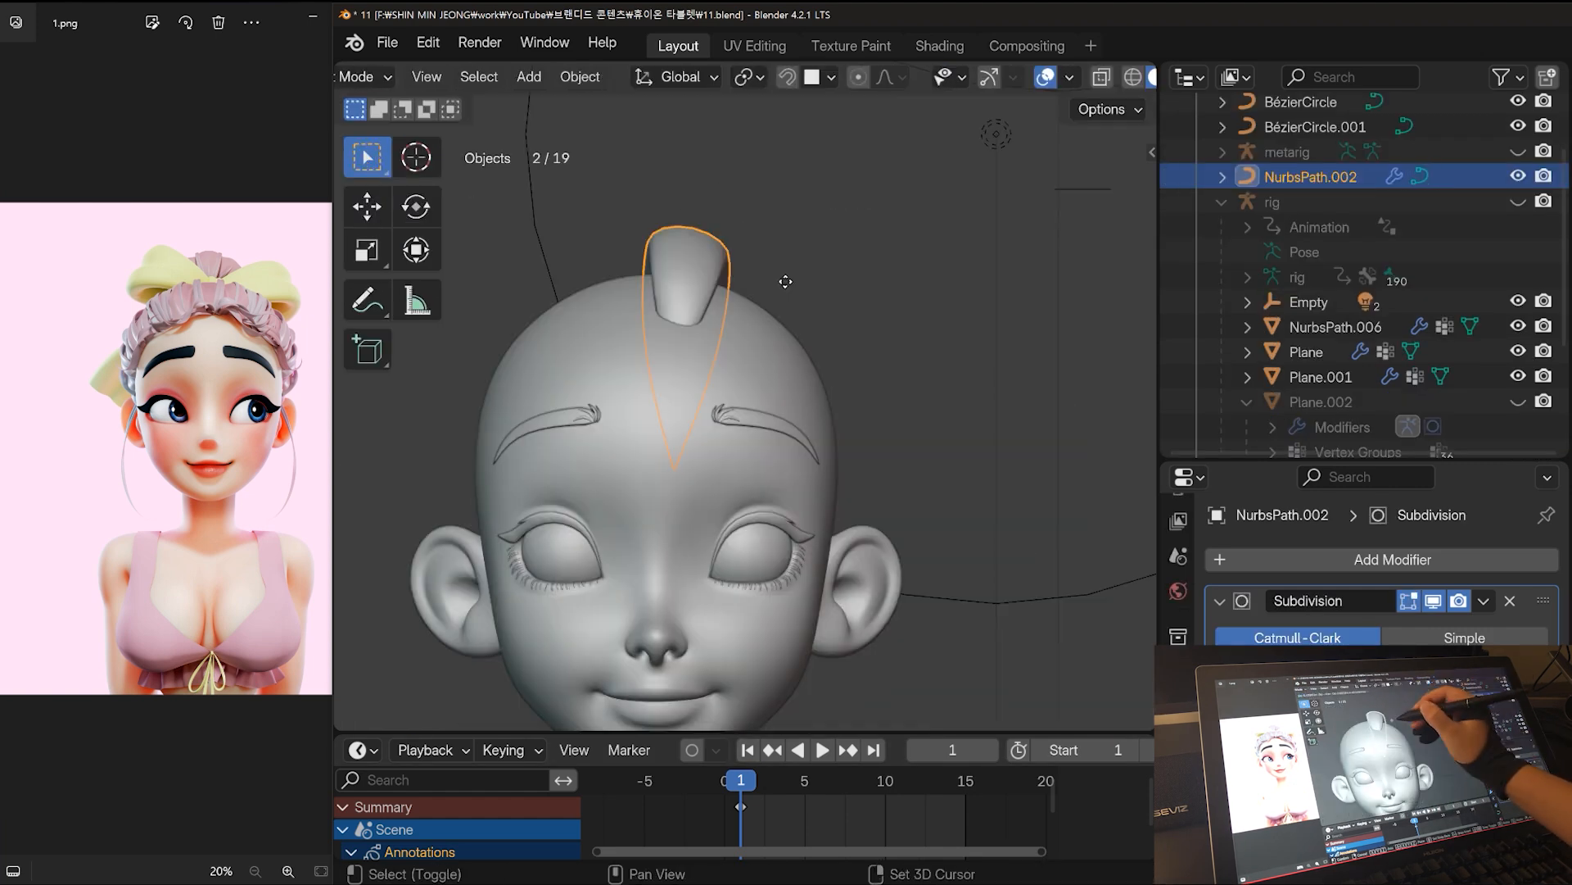
# Place duplicated hair strand curves along the hairline and move their control points to fan them around the side of the head.
pyautogui.press('g')
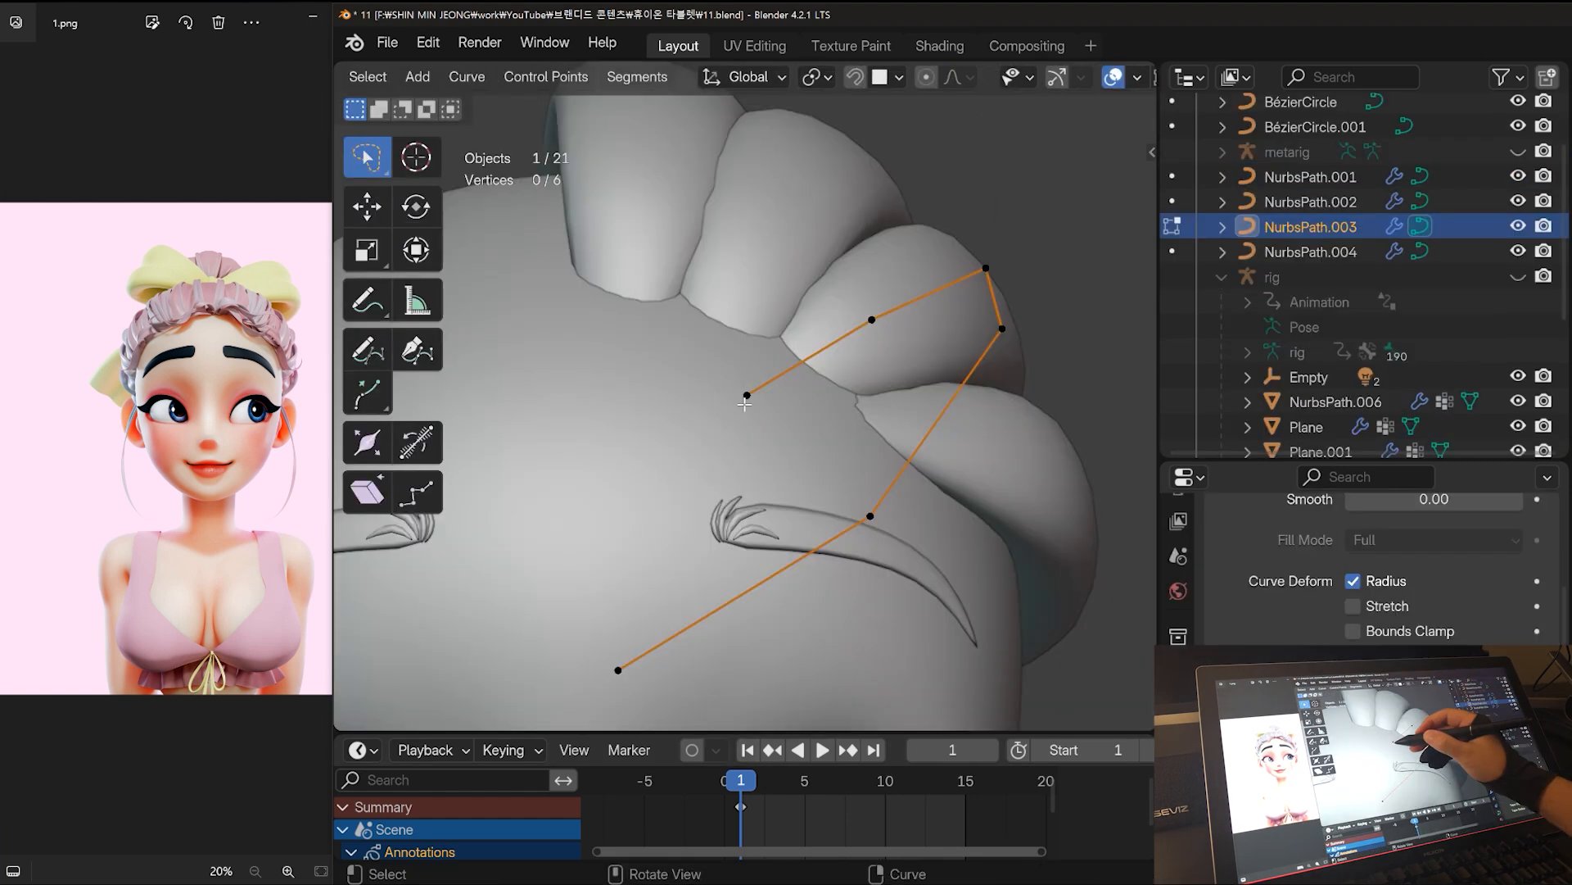
pyautogui.press('g')
pyautogui.click(870, 323)
pyautogui.moveTo(871, 323); pyautogui.dragTo(734, 257, button='middle')
pyautogui.press('g')
pyautogui.click(667, 235)
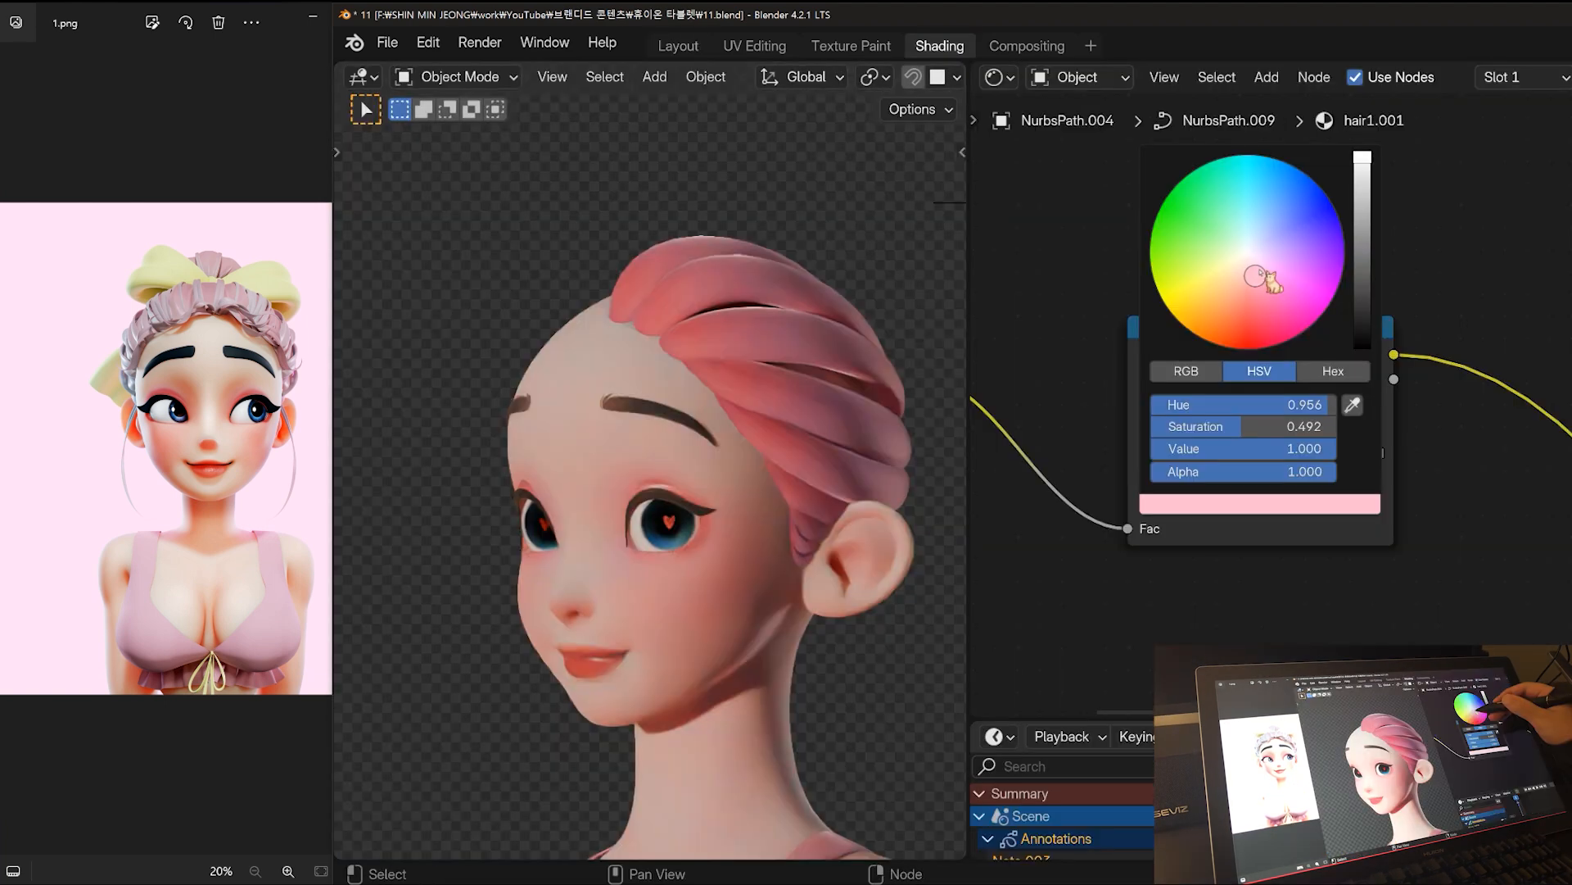
# Adjust the pink Color Ramp colour of the hair1.001 material.
pyautogui.moveTo(1255, 276); pyautogui.dragTo(1261, 271)
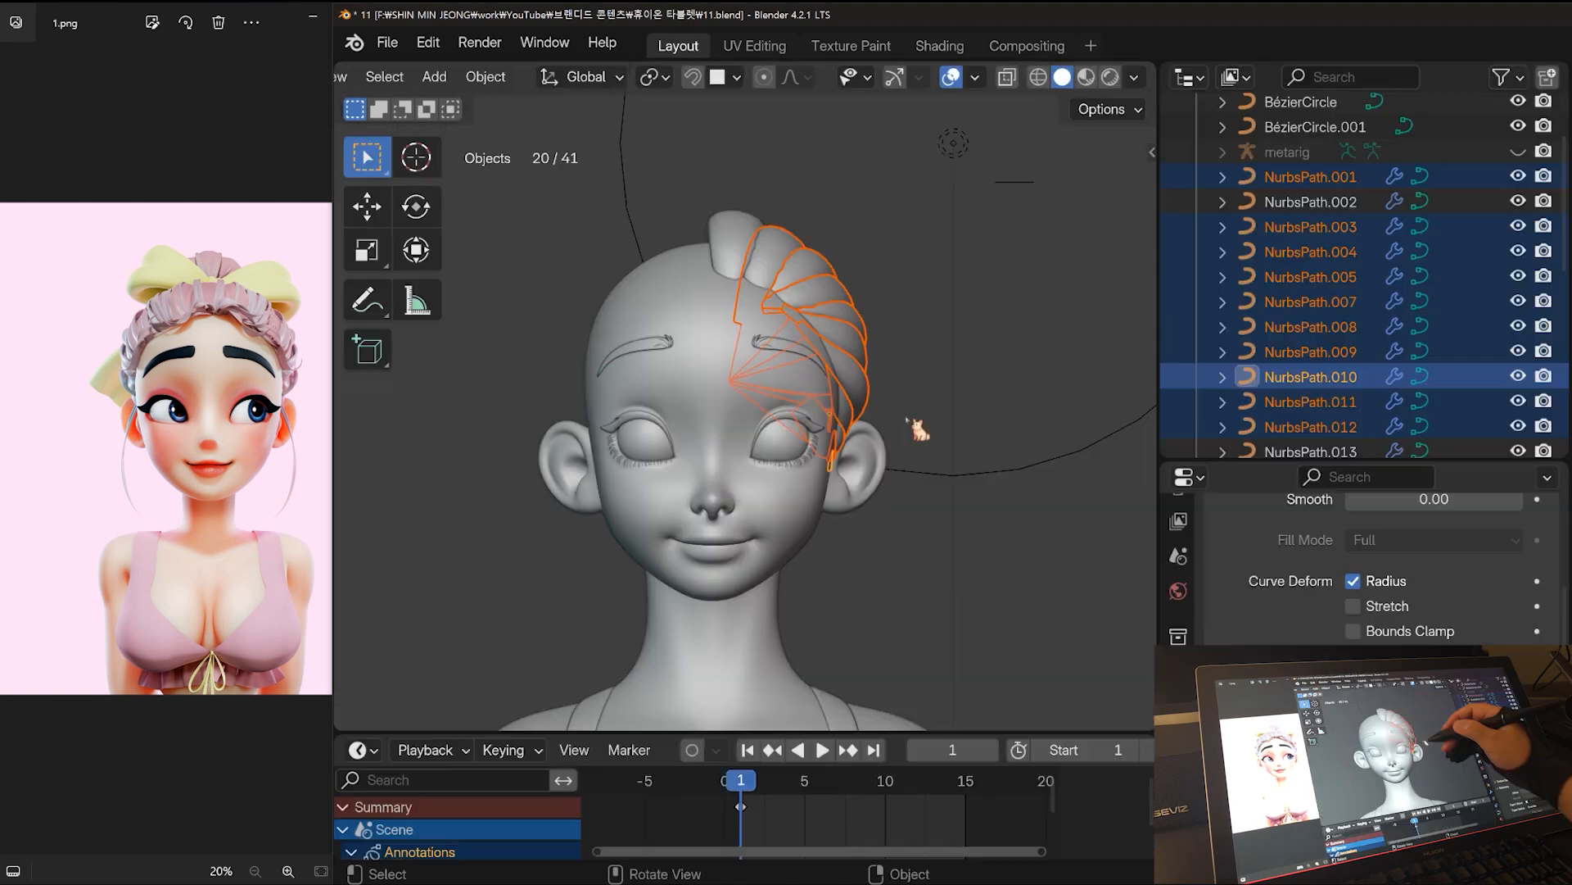
# Duplicate the selected hair strands and mirror them along global X, and move a control point of a front hairline strand.
pyautogui.hotkey('shift', 'd')
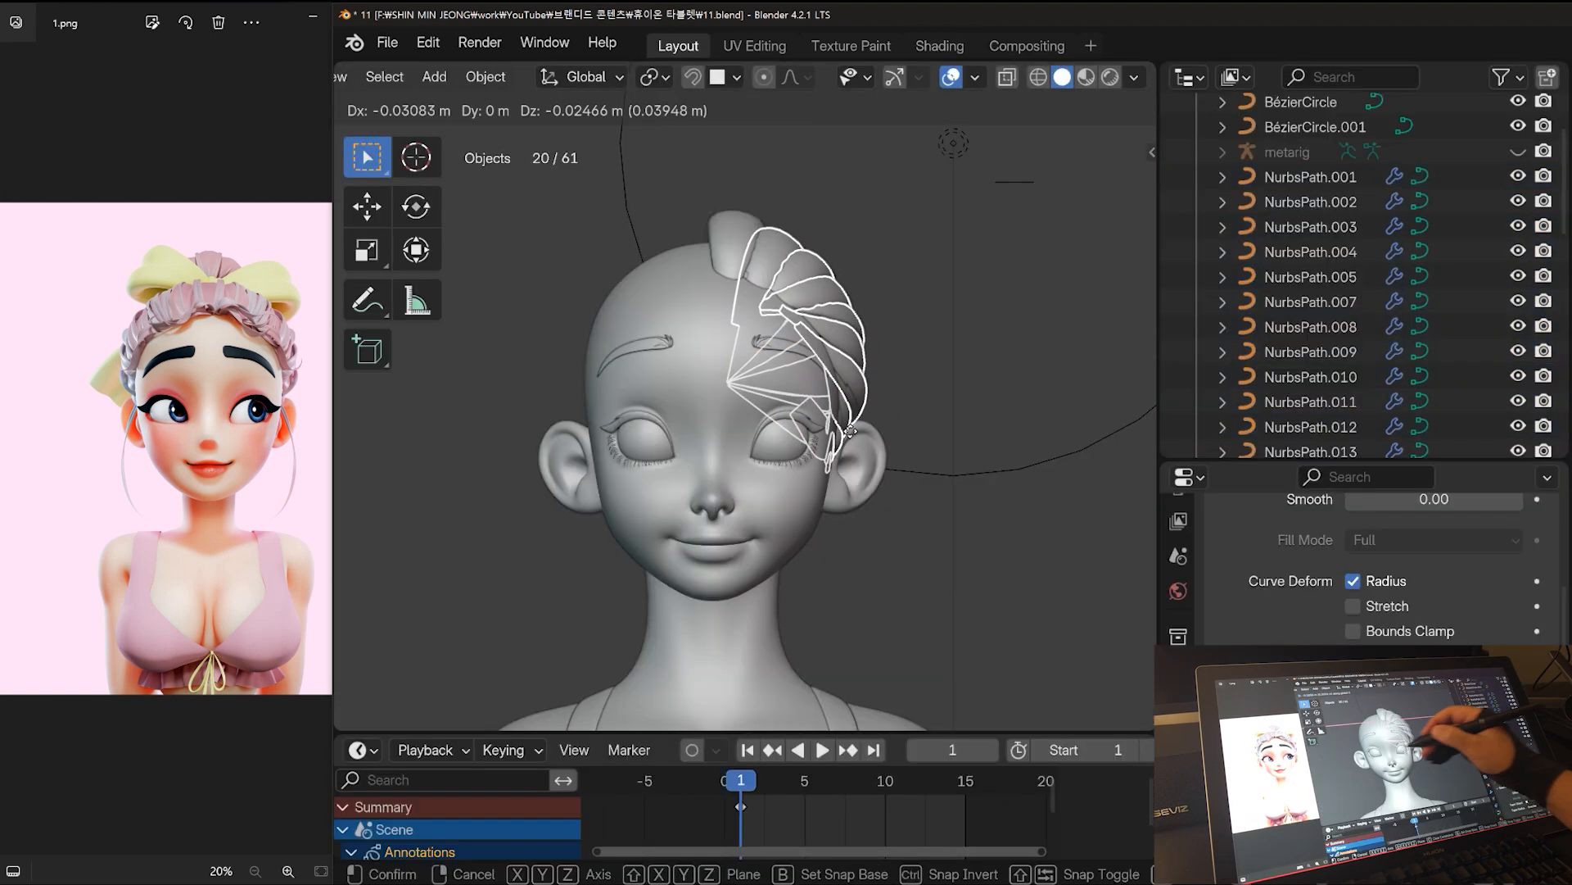
pyautogui.hotkey('ctrl', 'm')
pyautogui.press('x')
pyautogui.press('Return')
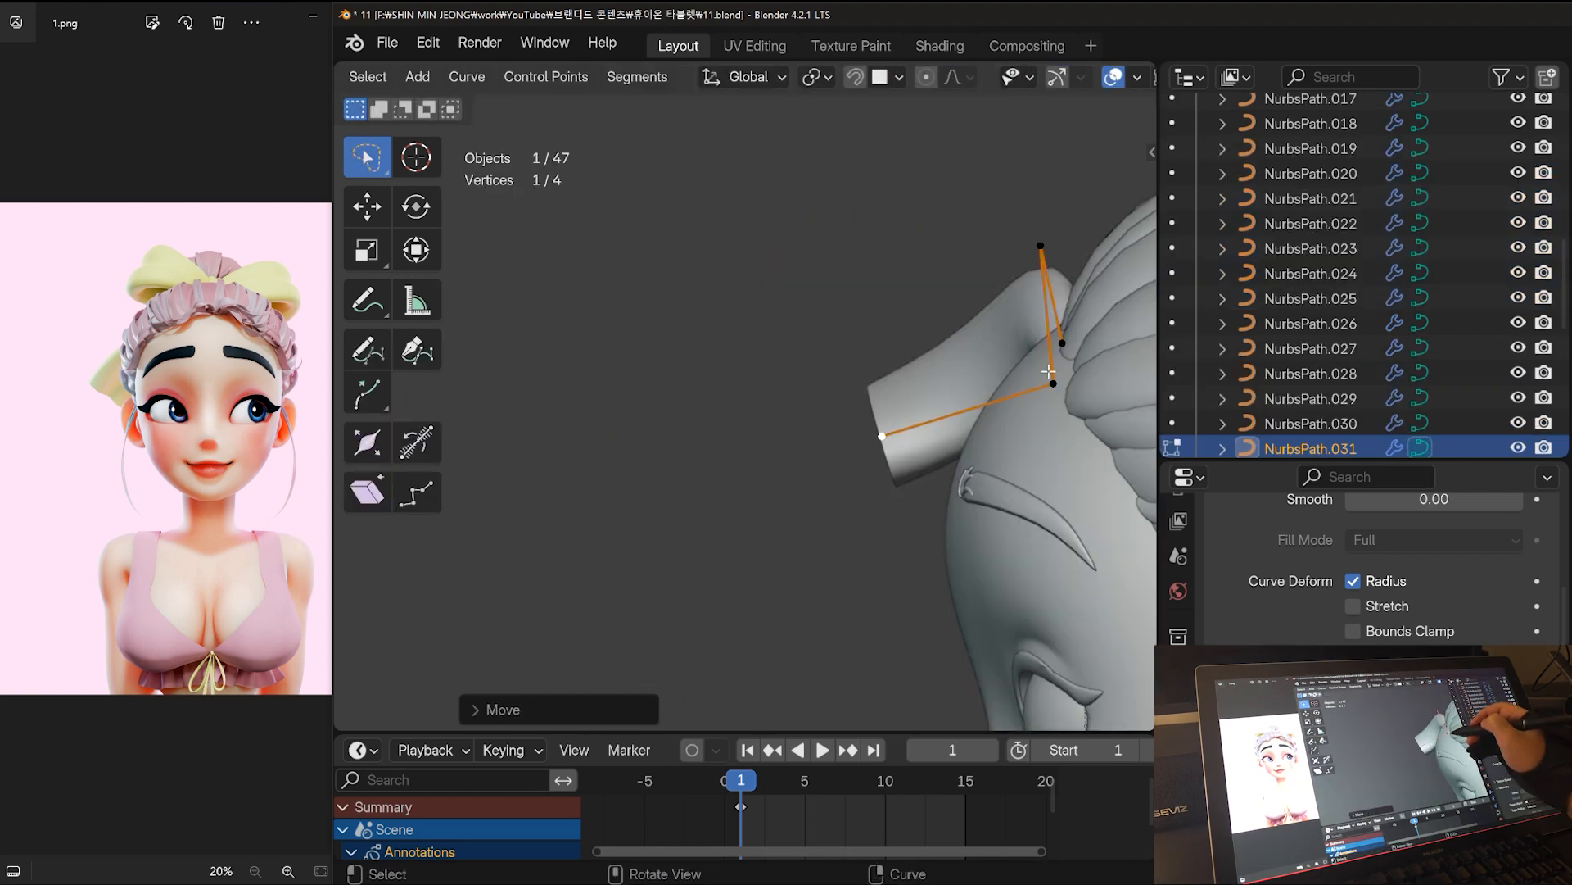
pyautogui.press('g')
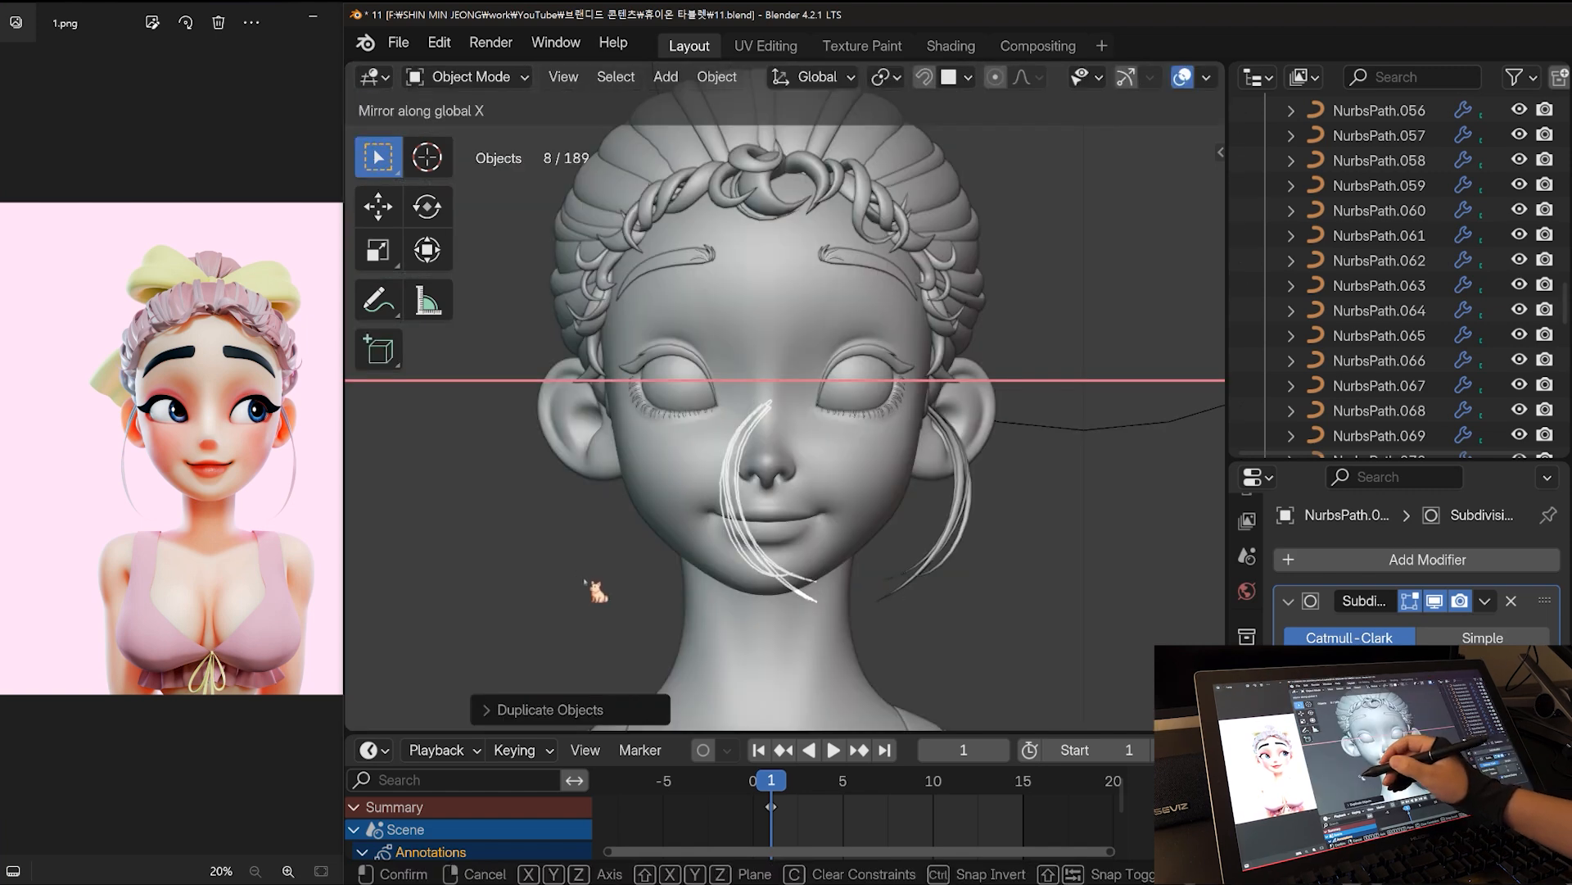
# Mirror the duplicated loose side strands along global X and move them along X towards the opposite ear.
pyautogui.click(597, 591)
pyautogui.press('g')
pyautogui.press('x')
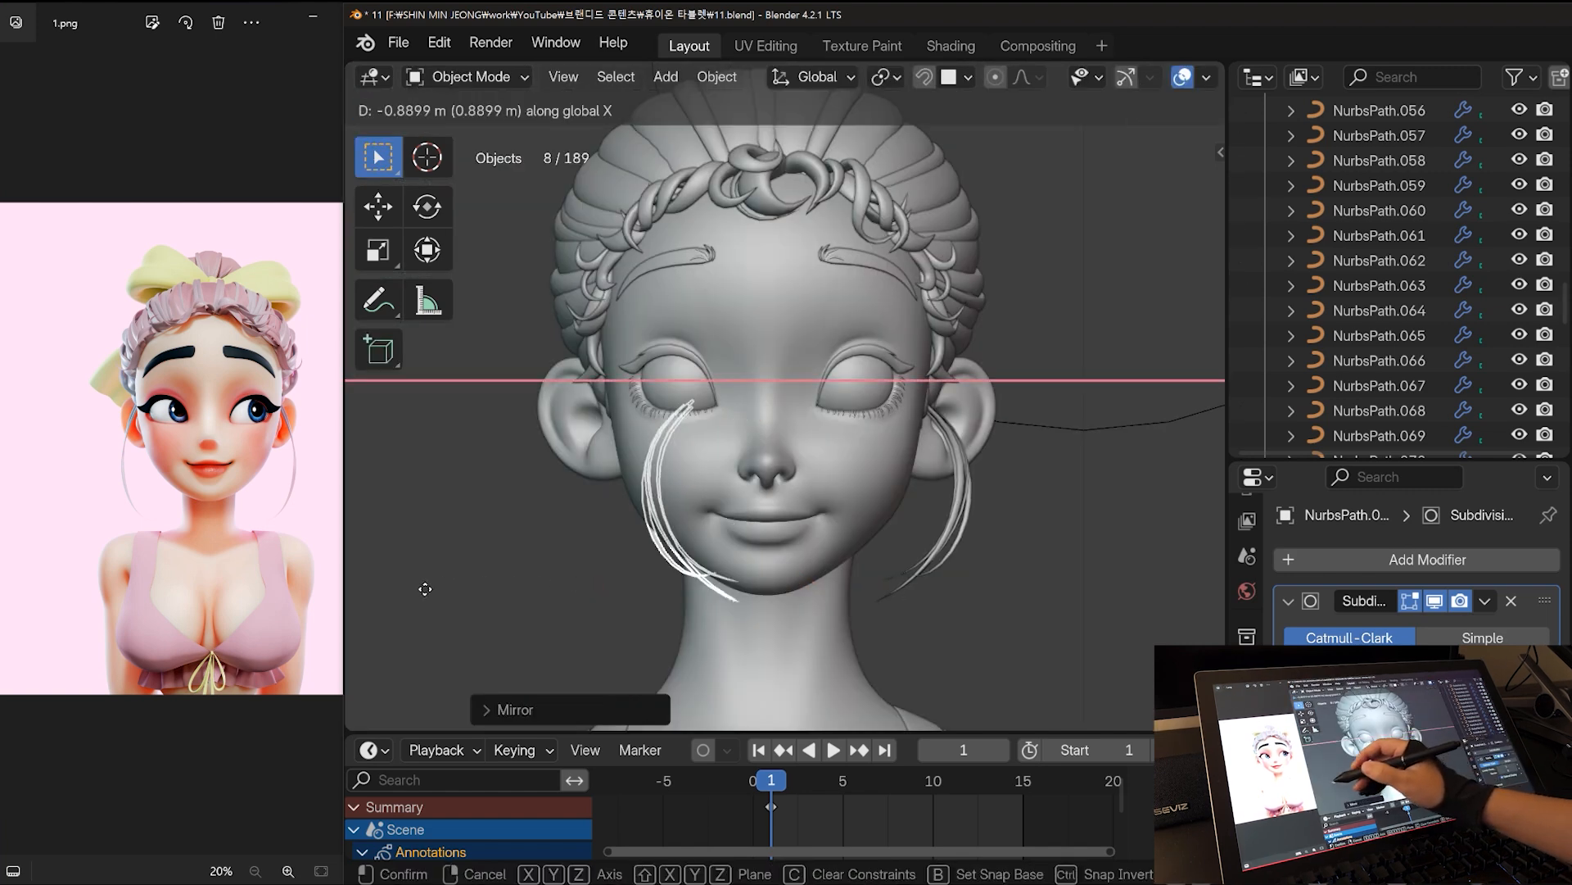
pyautogui.press('x')
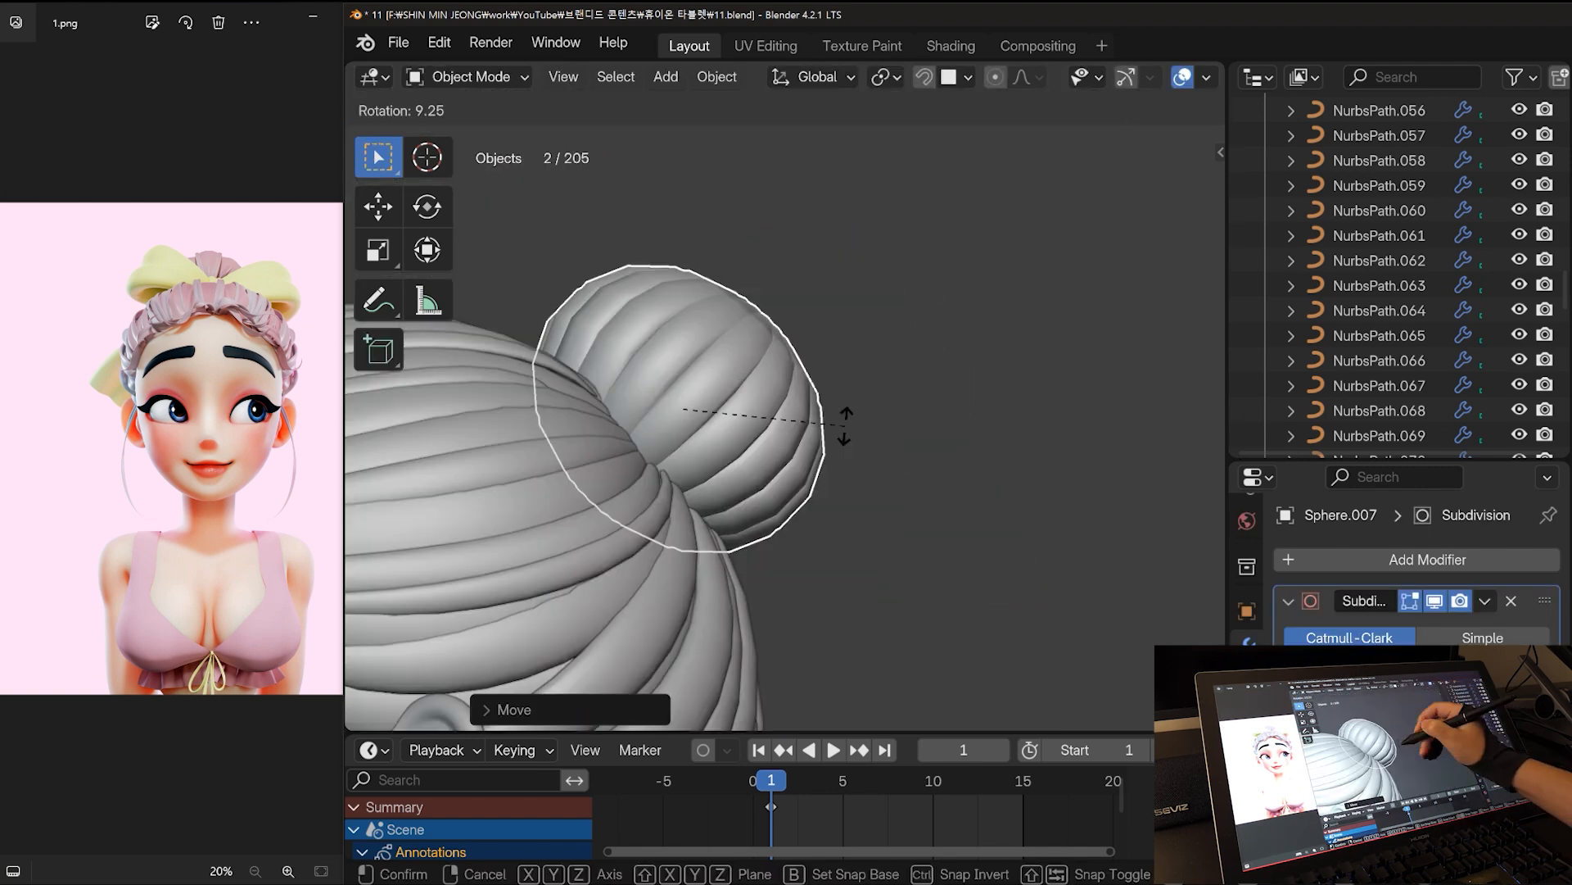
# Rotate and reposition the striped hair bun at the back of the head.
pyautogui.click(843, 422)
pyautogui.press('g')
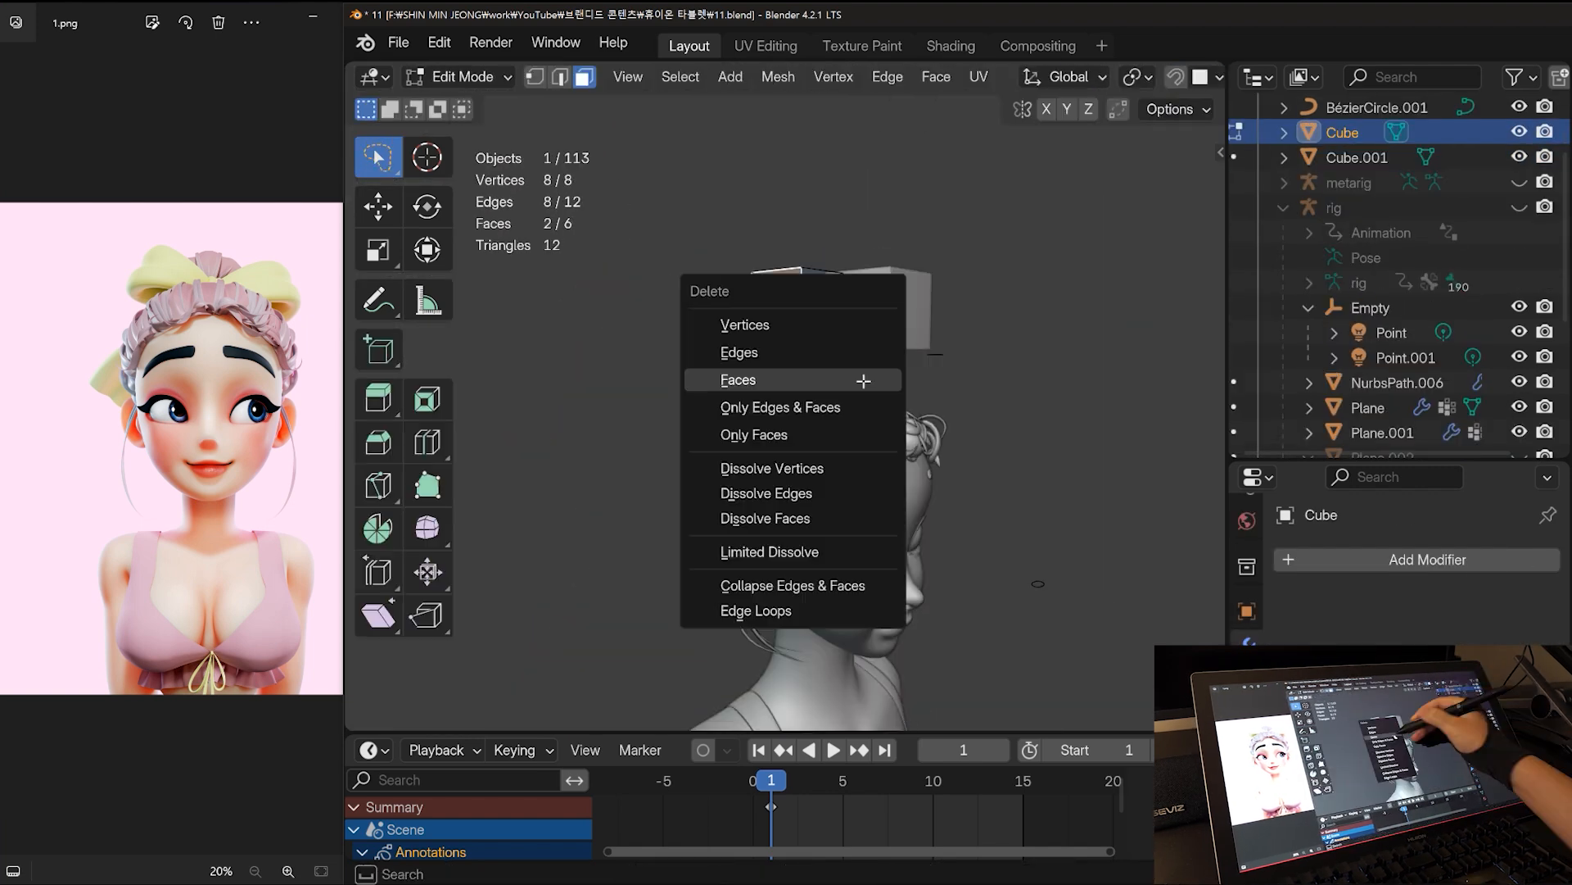
# Delete the two selected faces of the first cube above the head and scale the cube along Y.
pyautogui.click(860, 380)
pyautogui.press('Tab')
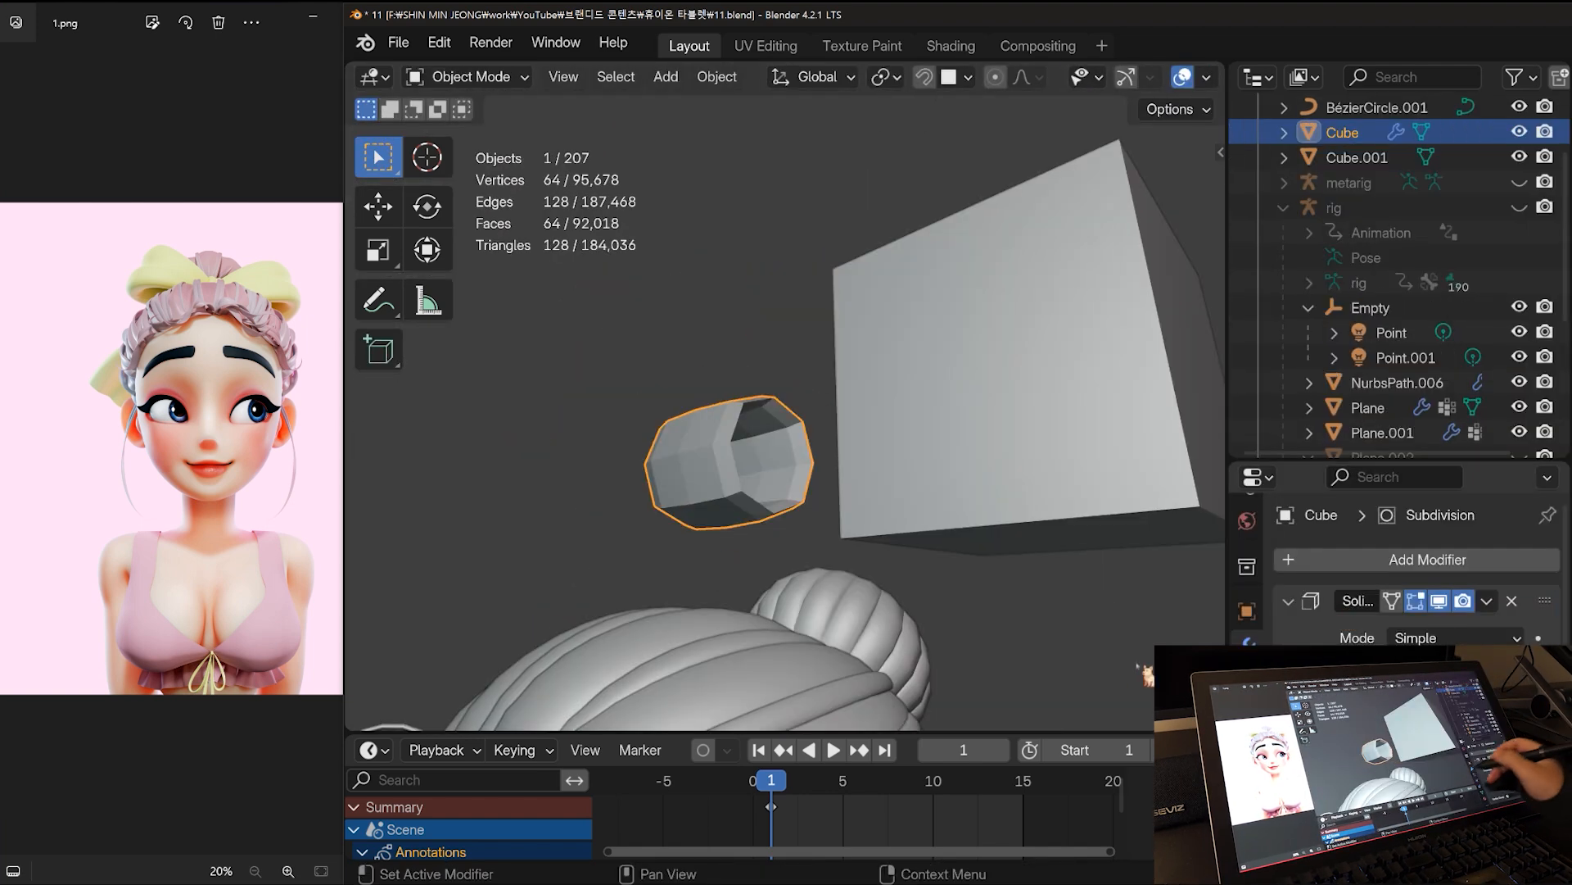
pyautogui.press('s')
pyautogui.press('y')
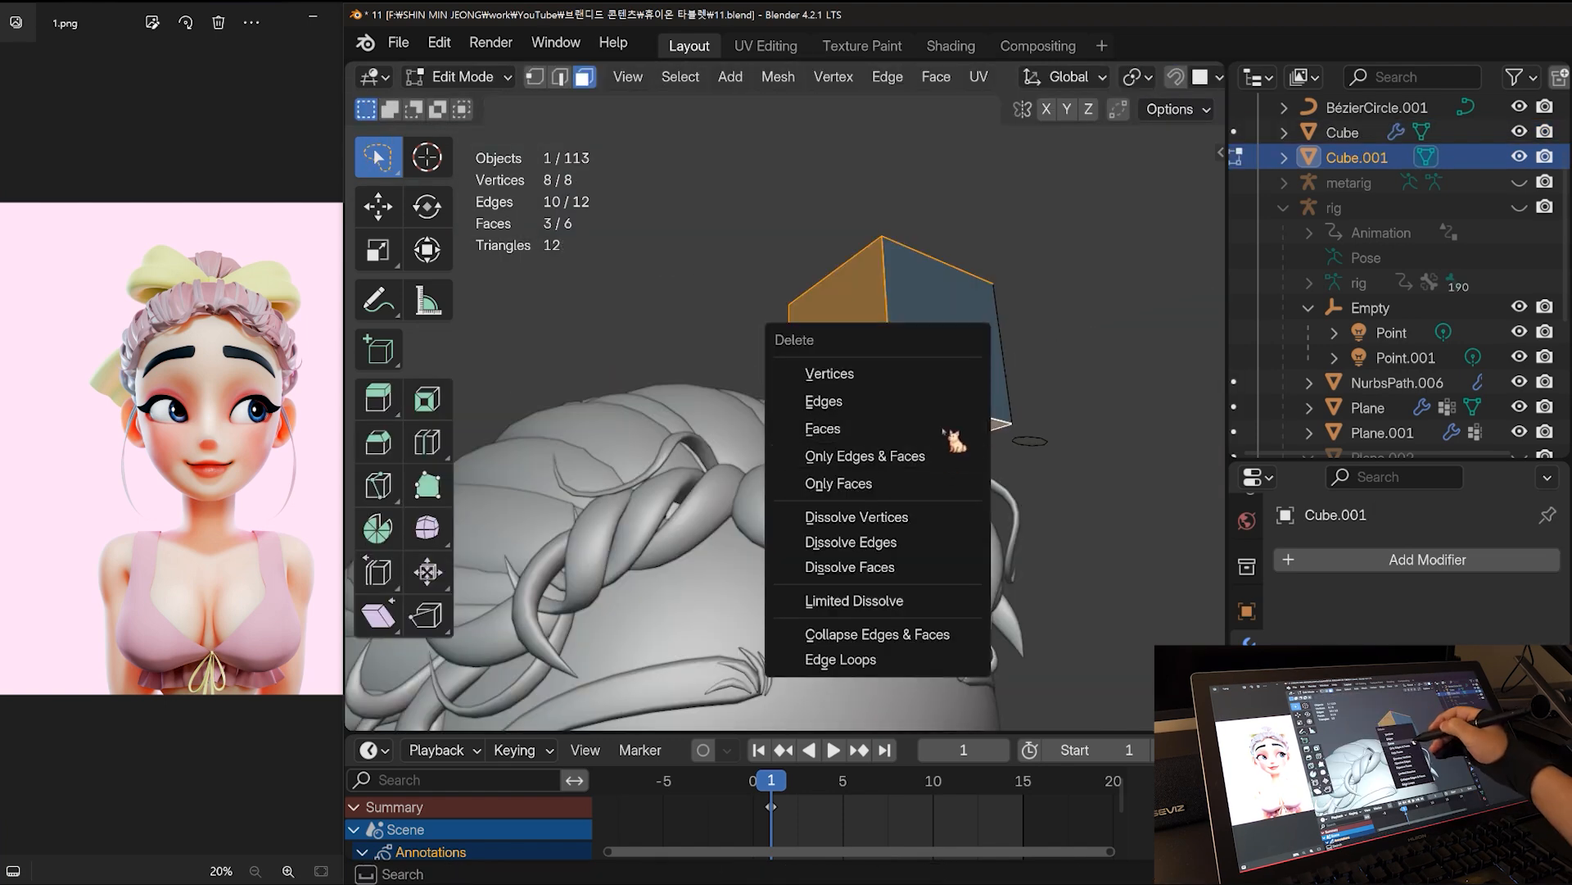
# Delete the second cube's three selected faces, and move the ribbon tail's end edge down behind the head.
pyautogui.click(942, 428)
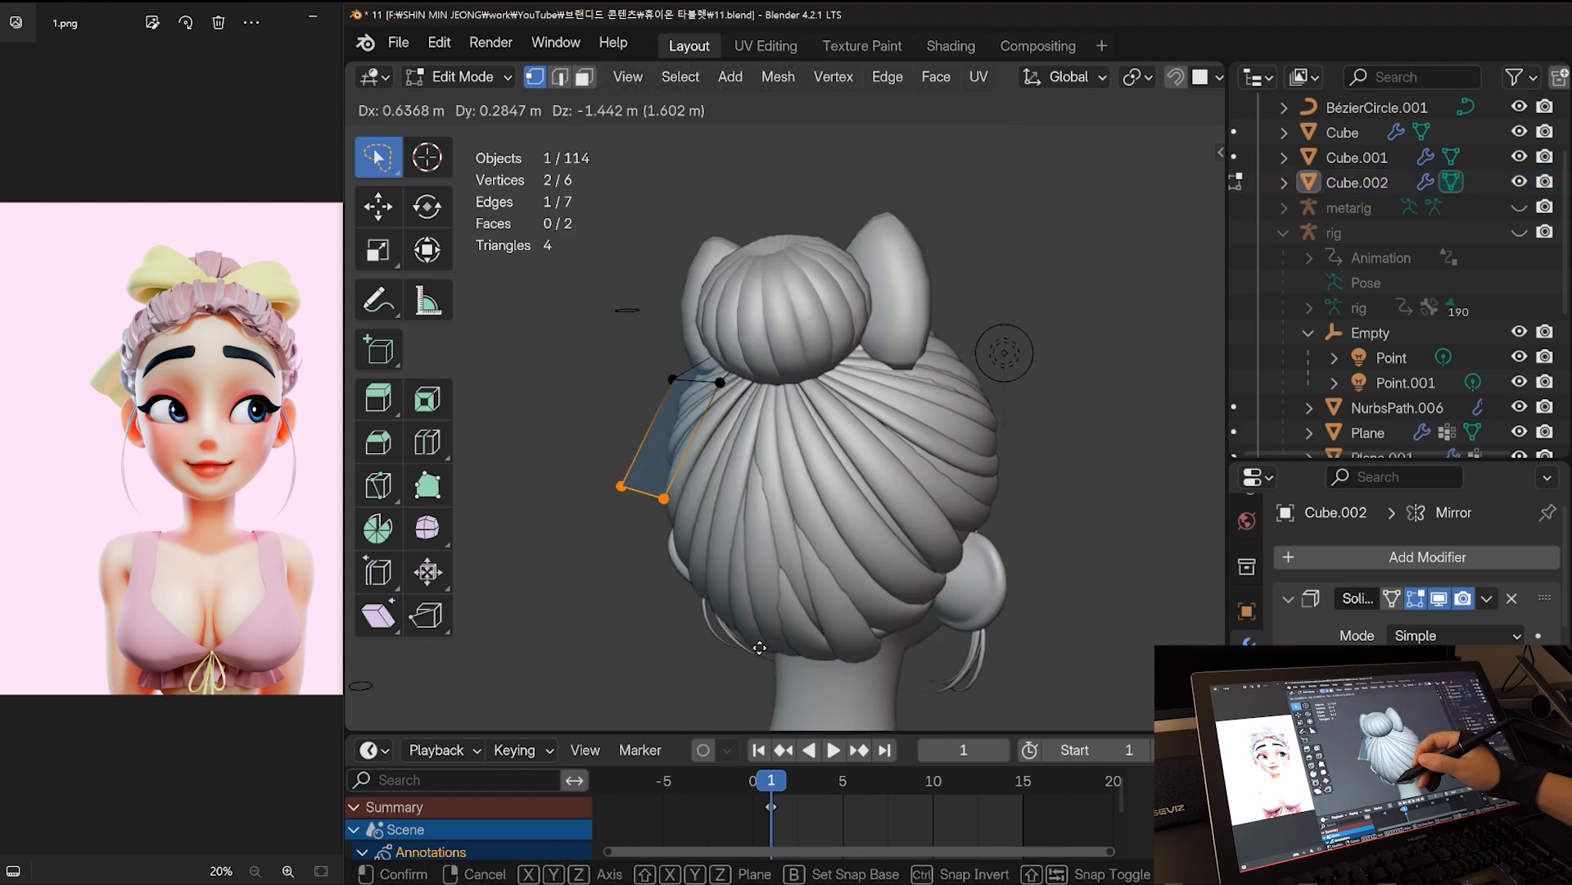
pyautogui.click(760, 647)
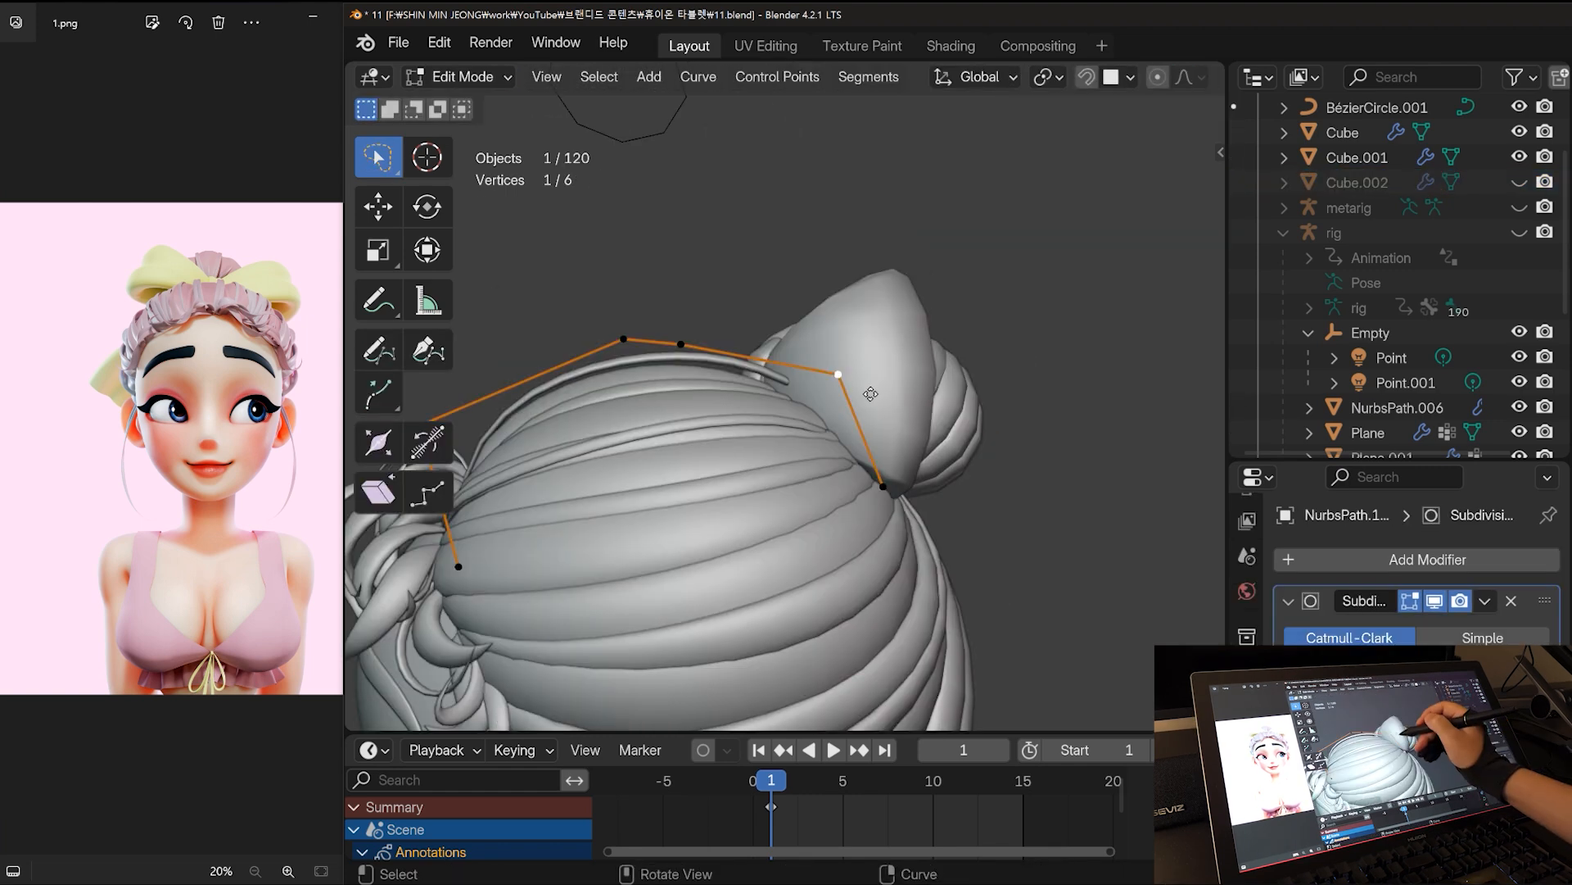
# Lay thin strand curves over the crown down to the braided hairline by moving their control points.
pyautogui.click(866, 429)
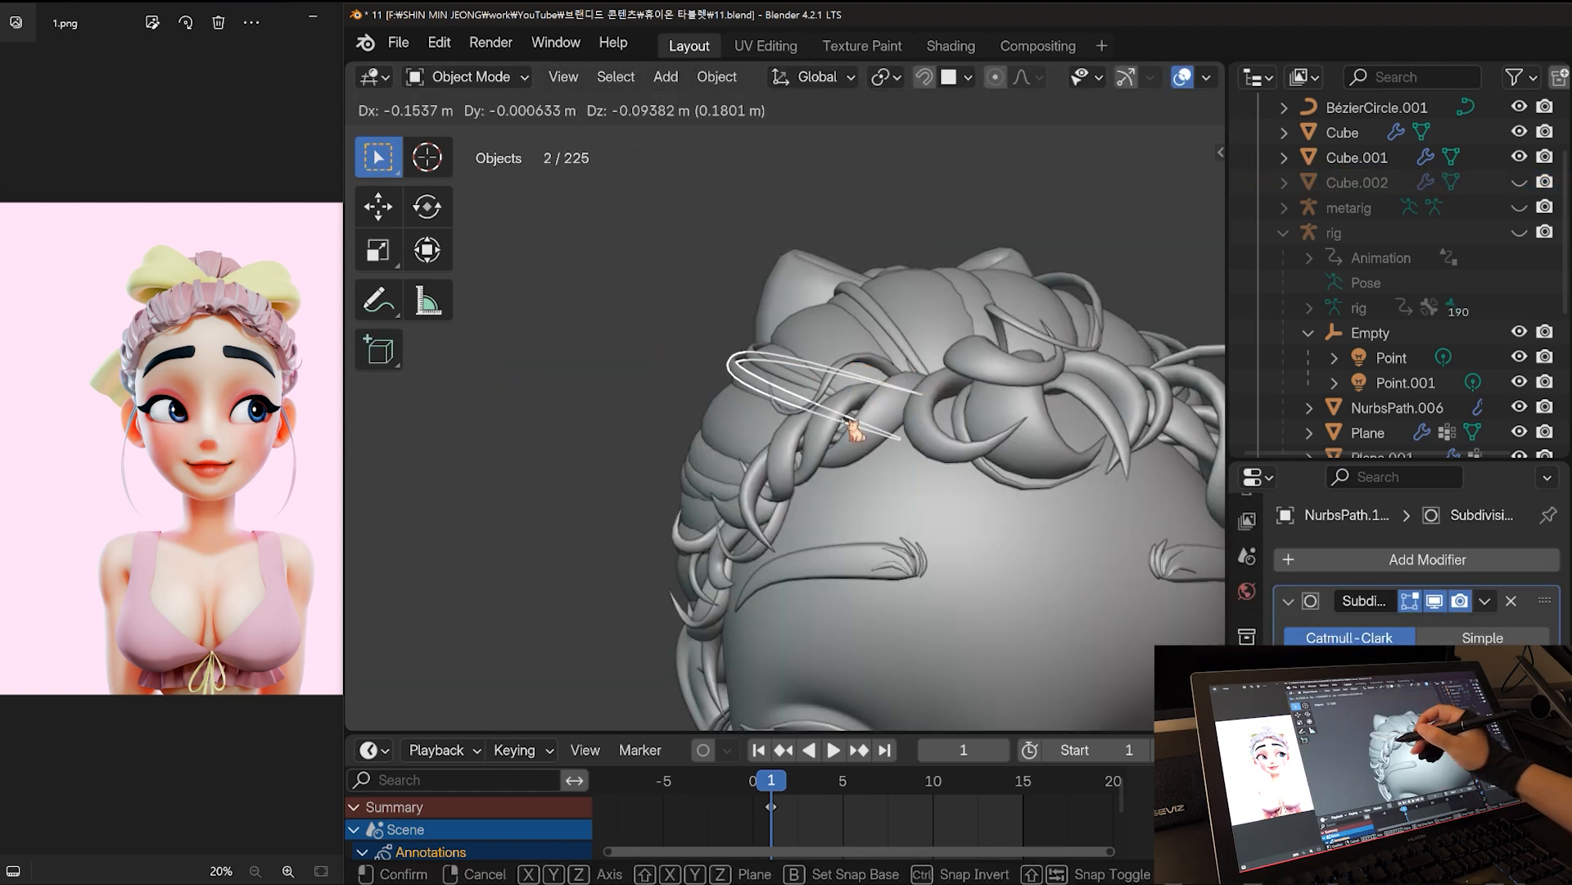
pyautogui.press('Tab')
pyautogui.click(946, 500)
pyautogui.press('g')
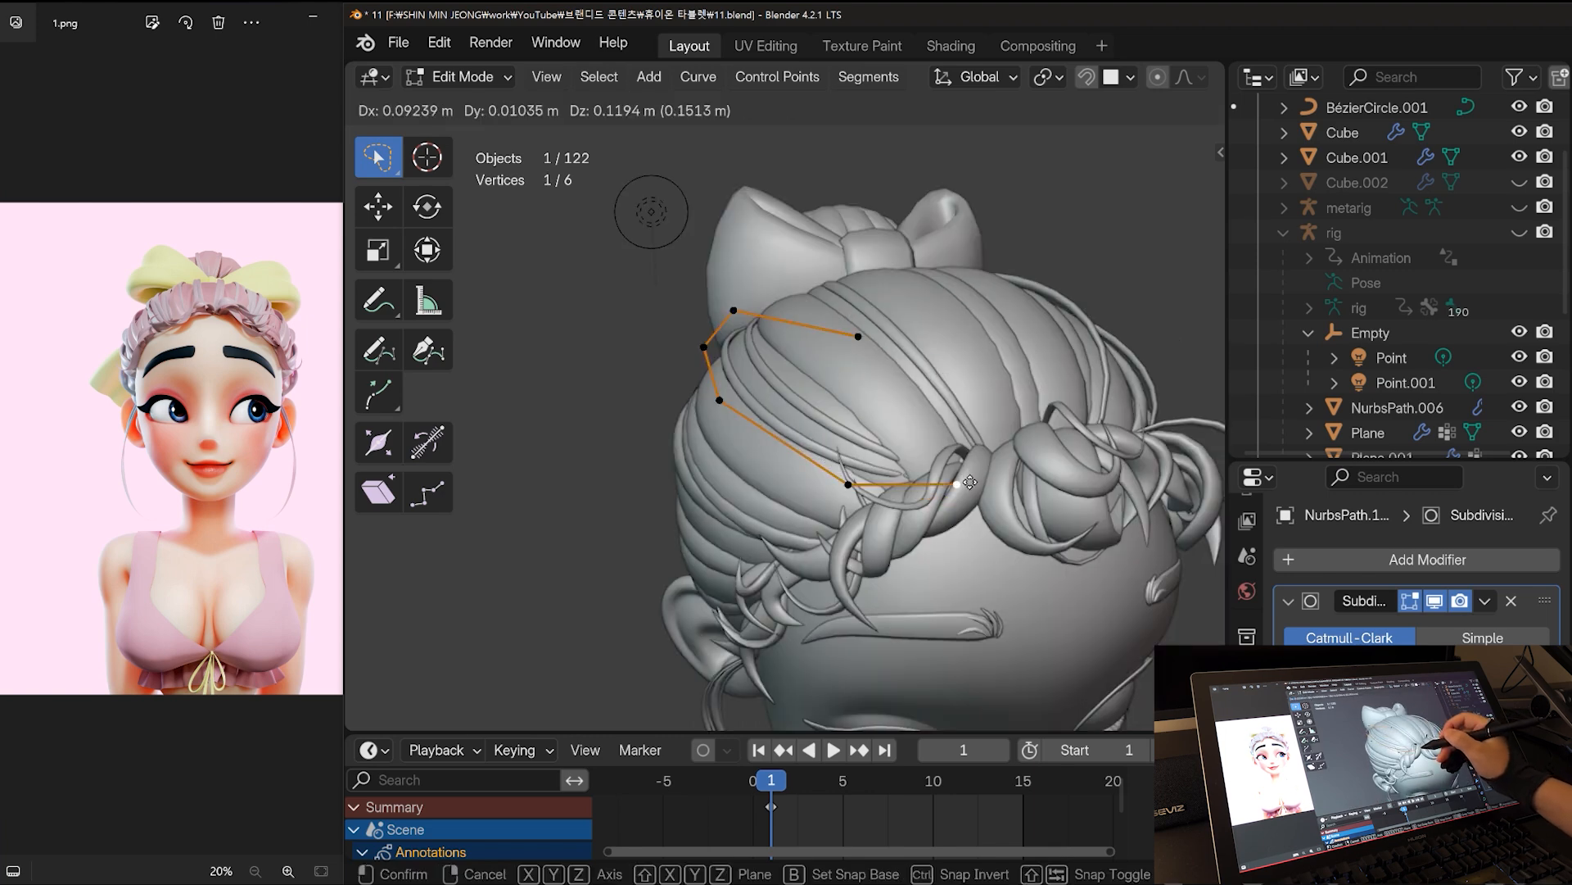
pyautogui.click(909, 479)
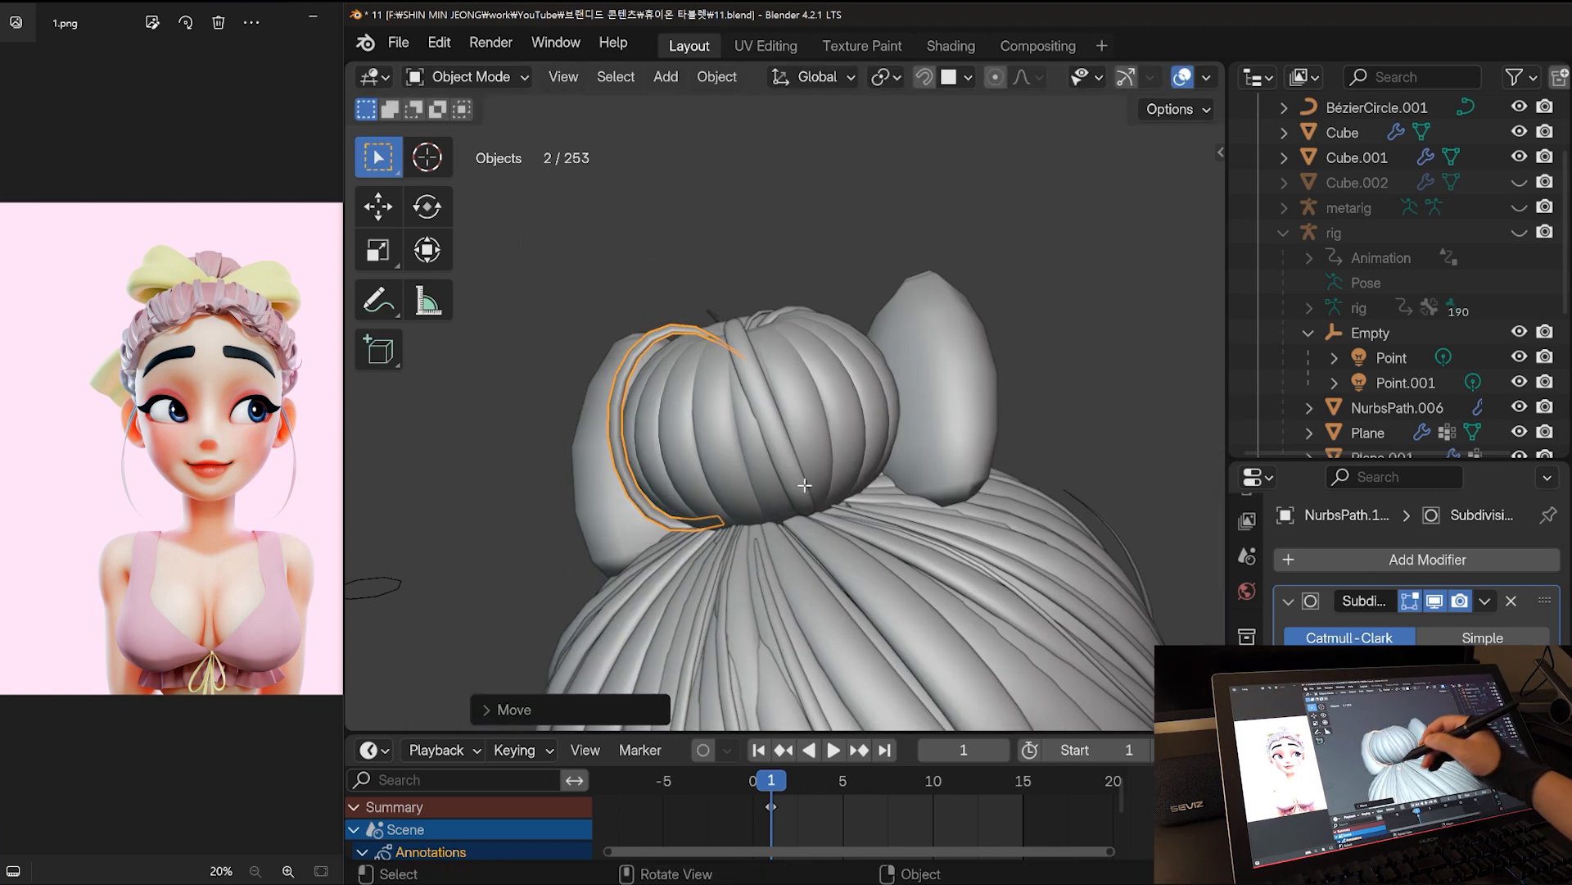
# Shape the loose strand curves around the bun by moving their control points.
pyautogui.press('Tab')
pyautogui.press('g')
pyautogui.click(787, 356)
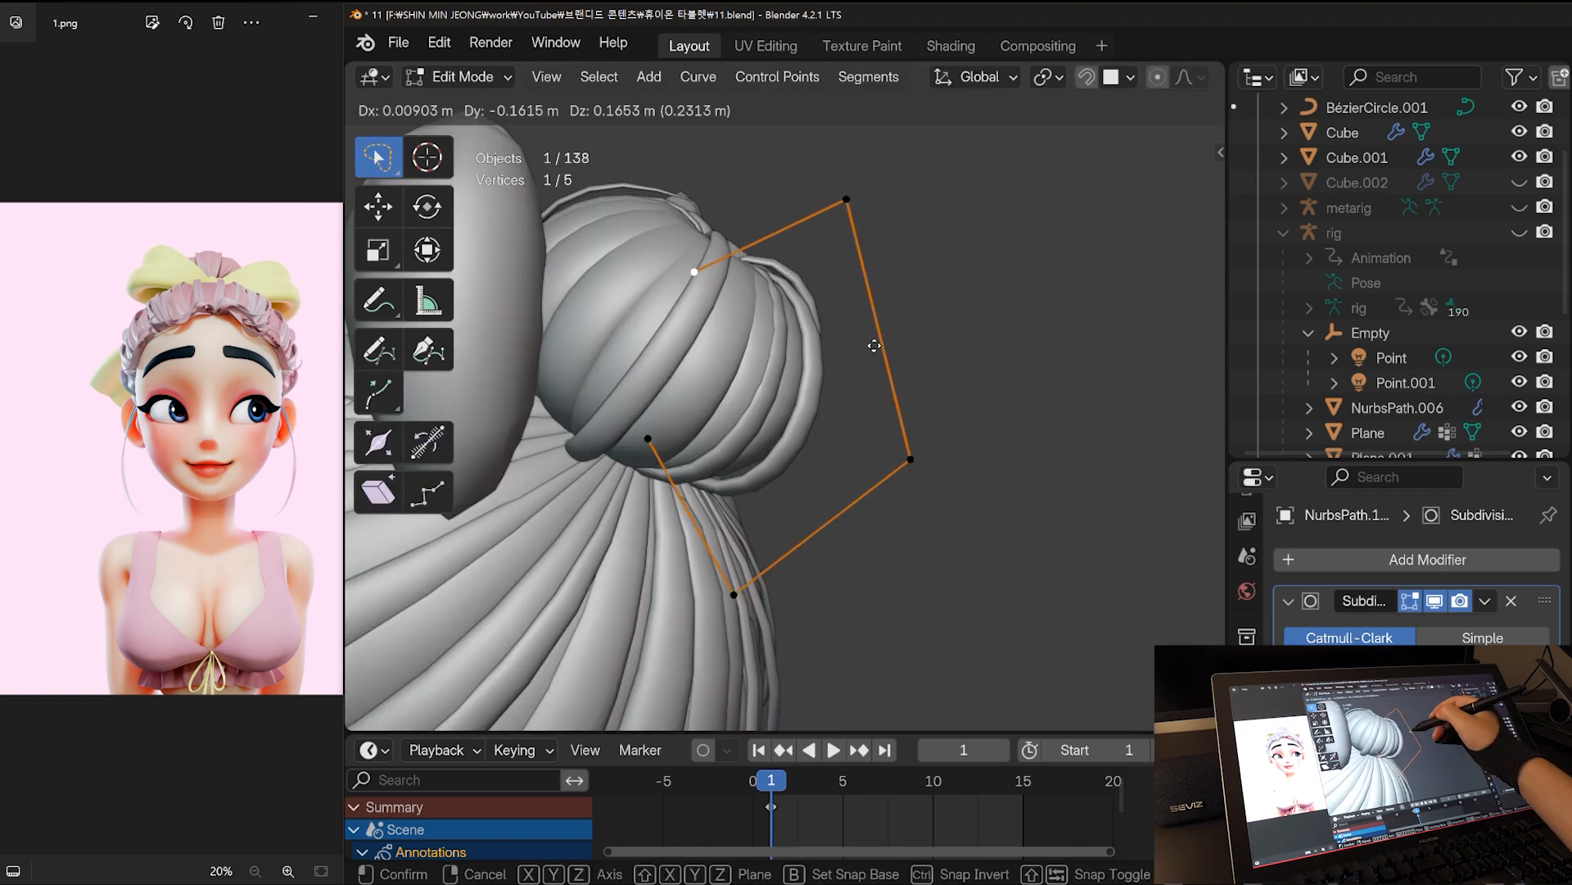
pyautogui.click(913, 456)
pyautogui.press('g')
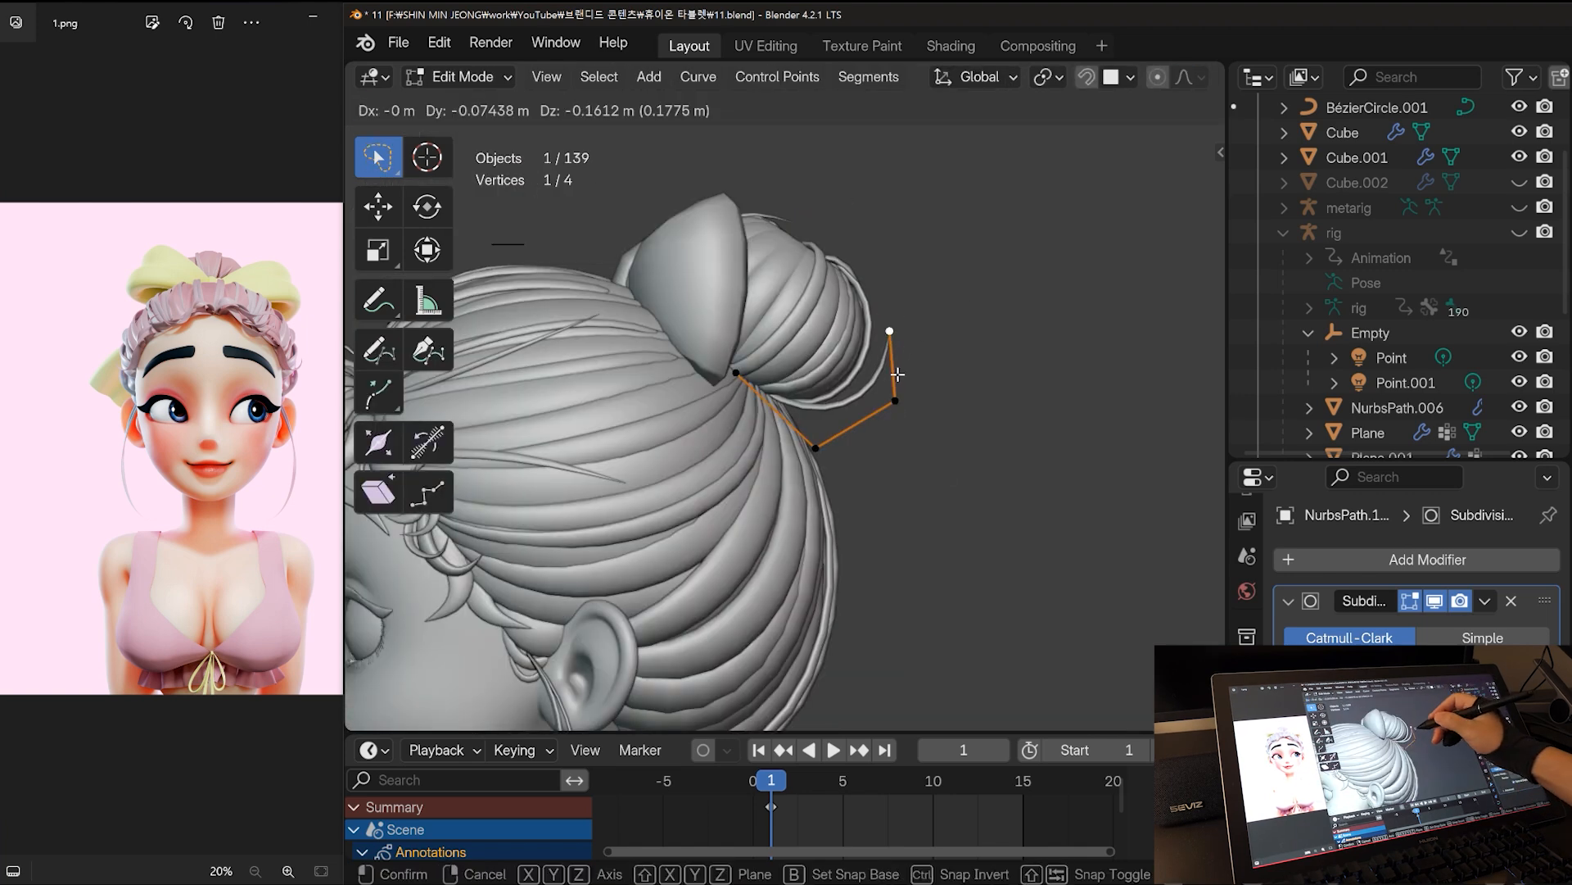
pyautogui.click(897, 374)
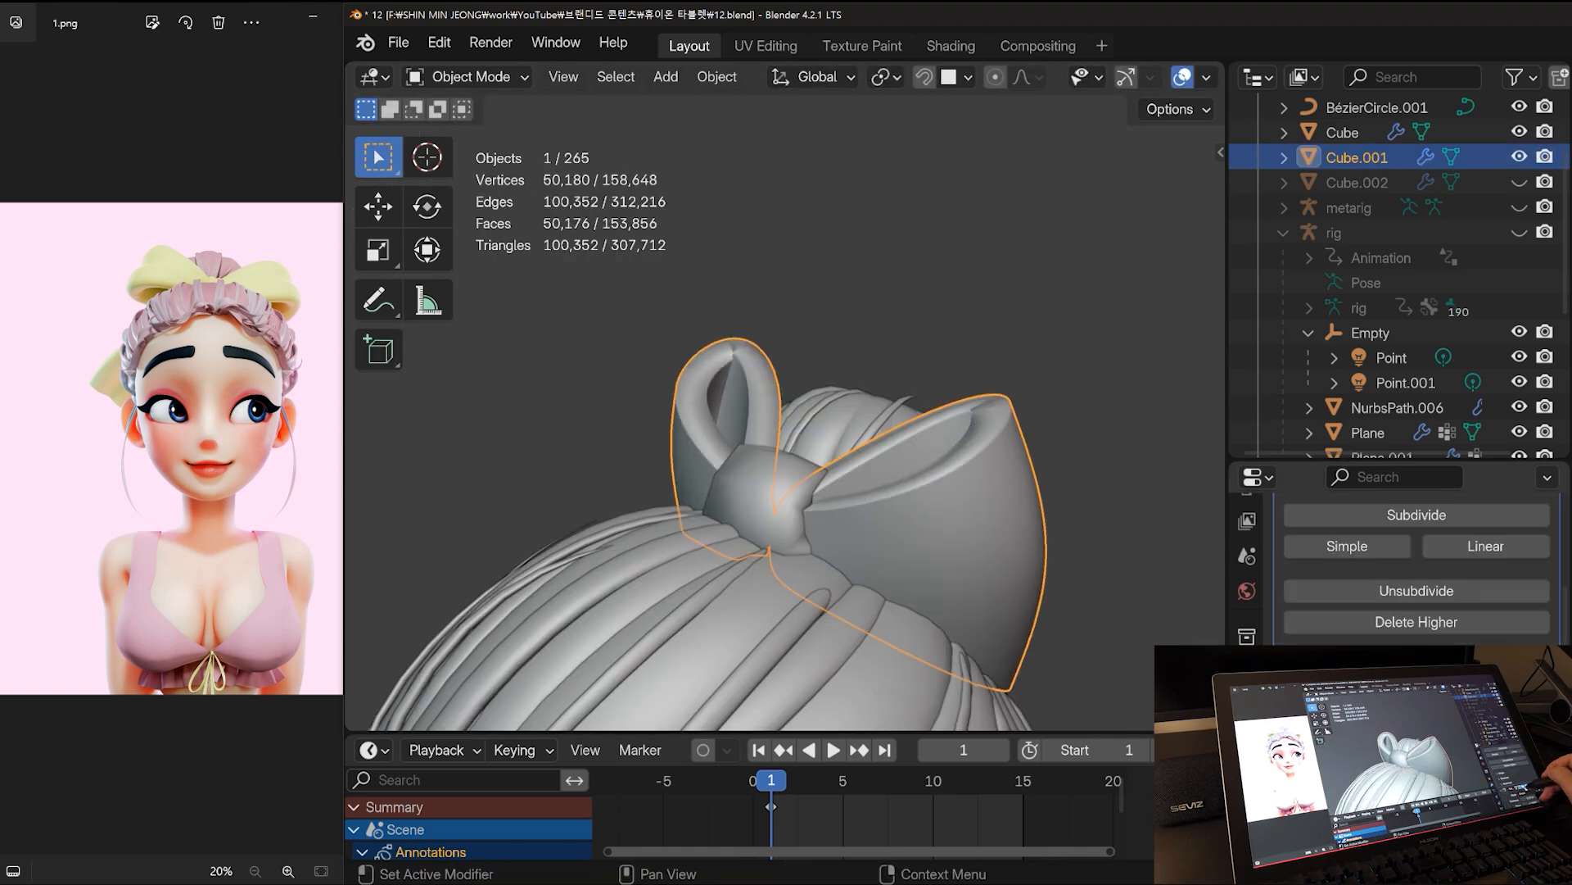
pyautogui.scroll(-5, 1455, 625)
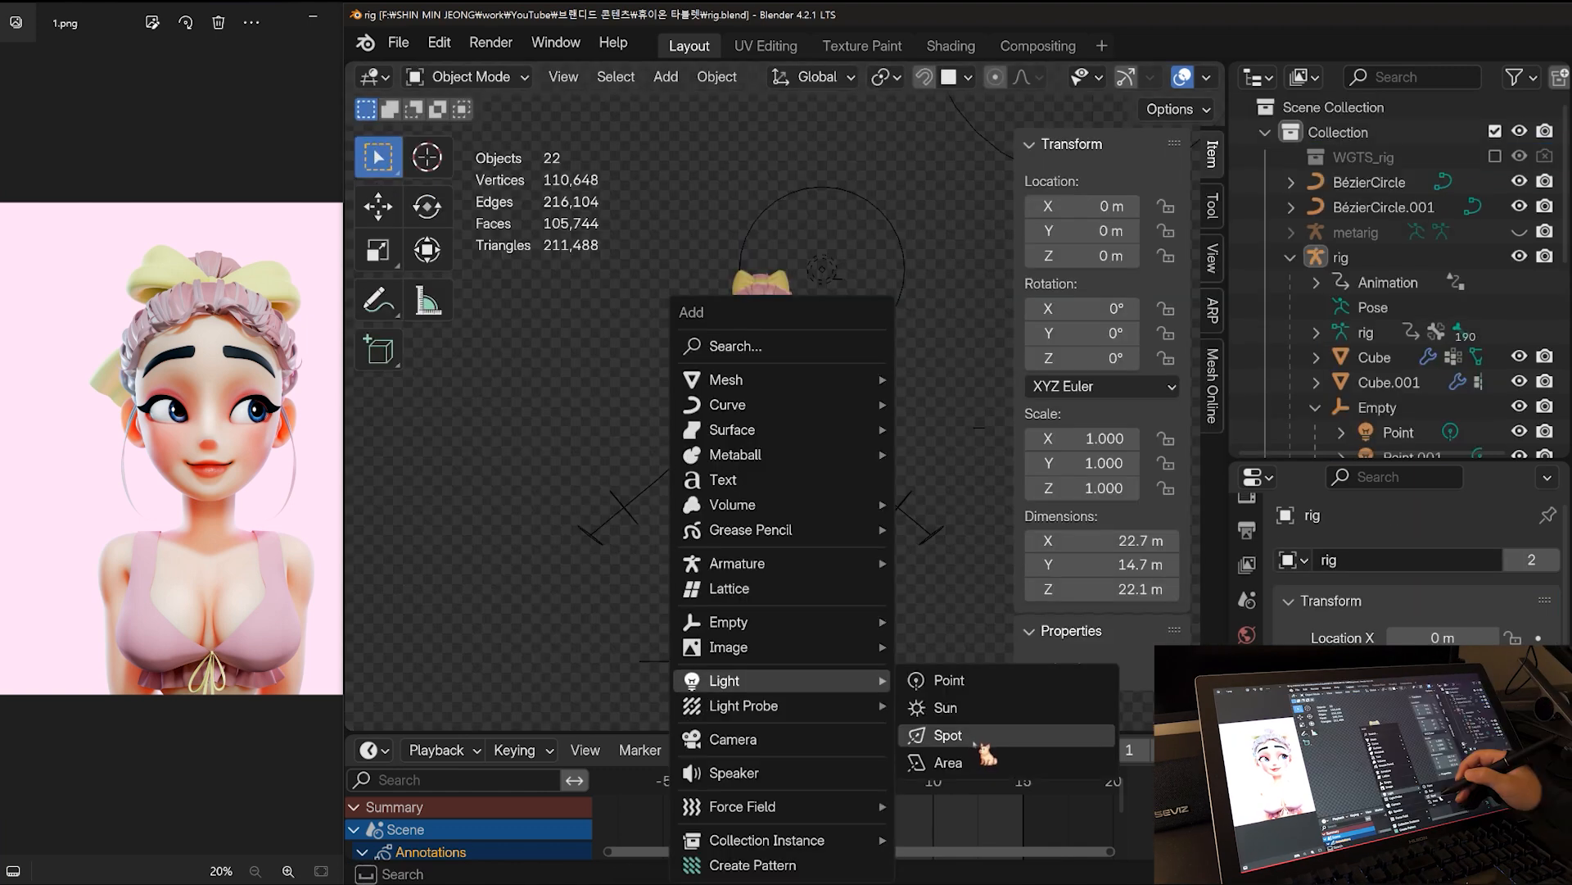
# Add a Spot light, enlarge it, and rotate and move it above and in front of the character.
pyautogui.click(941, 737)
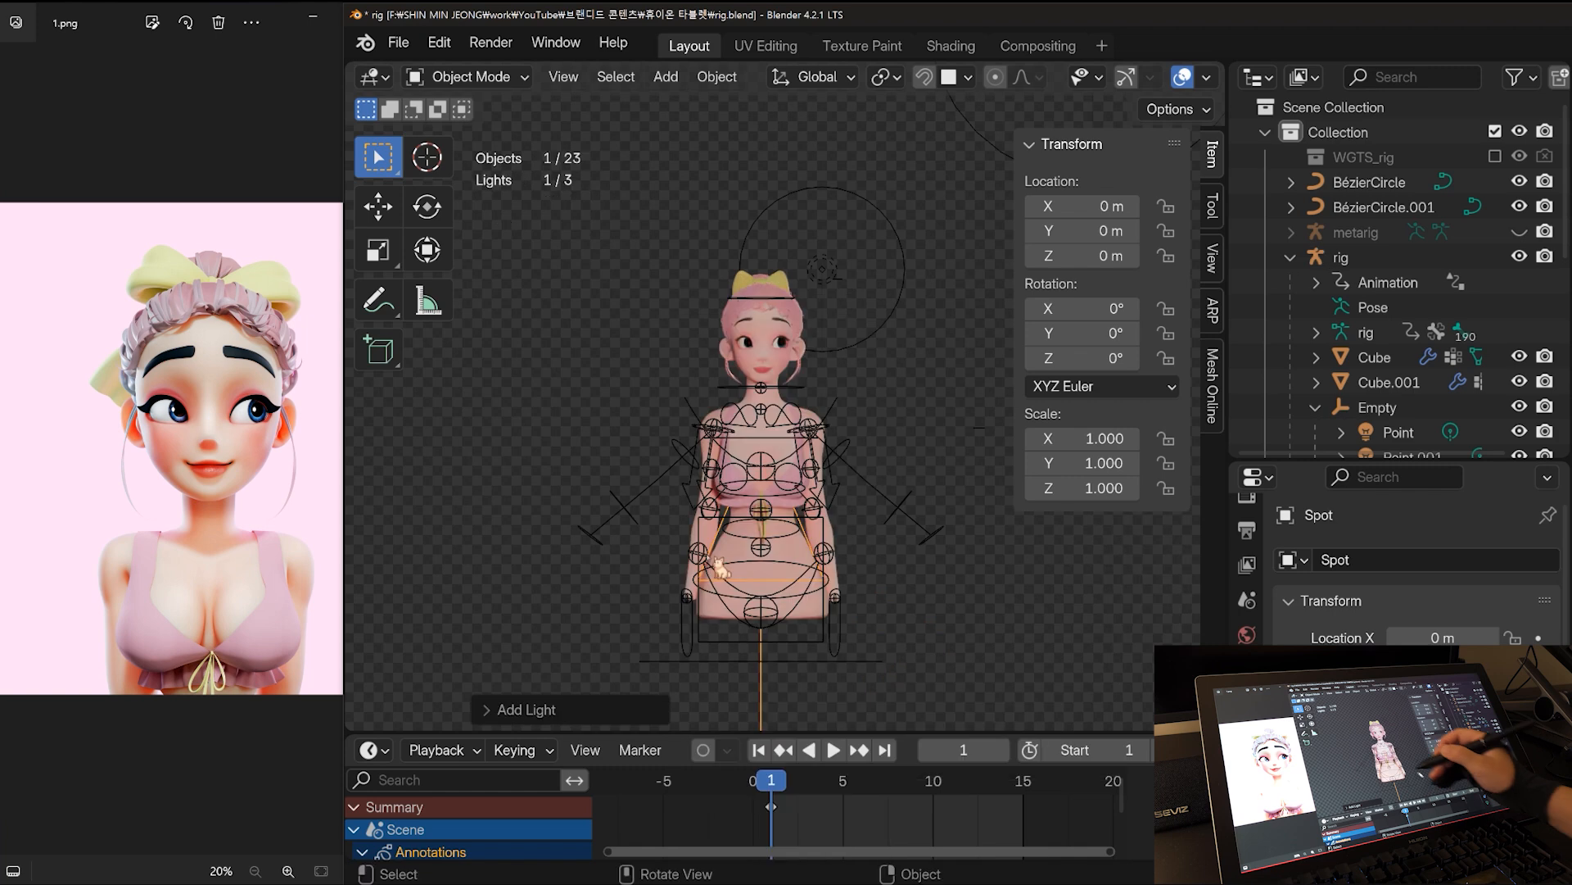
pyautogui.press('r')
pyautogui.click(795, 391)
pyautogui.press('g')
pyautogui.click(805, 296)
pyautogui.press('s')
pyautogui.click(922, 394)
pyautogui.press('s')
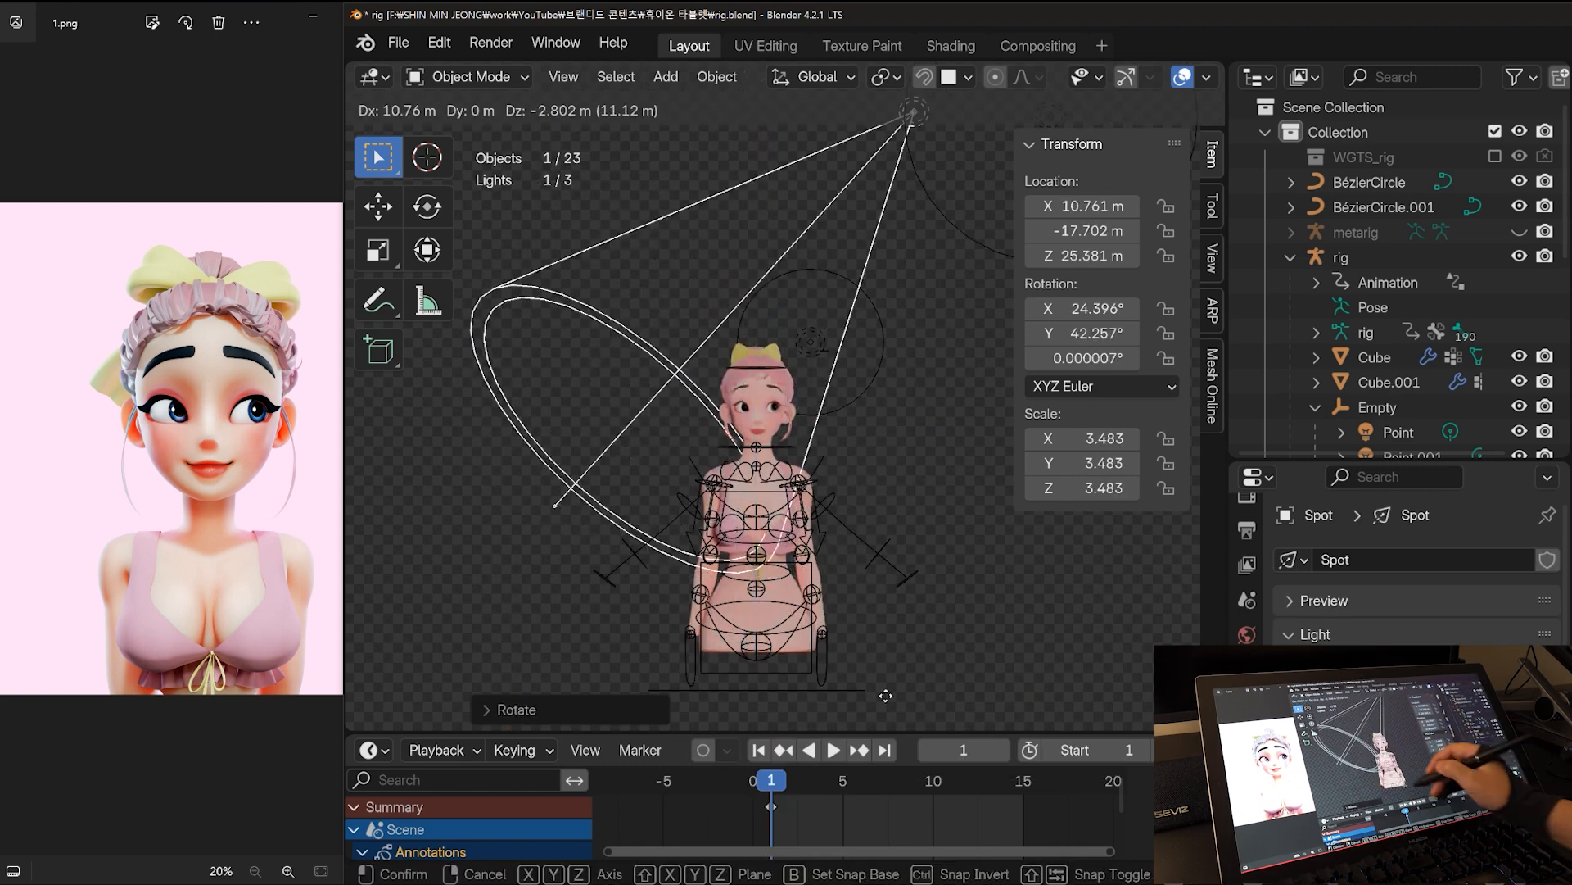
pyautogui.click(954, 541)
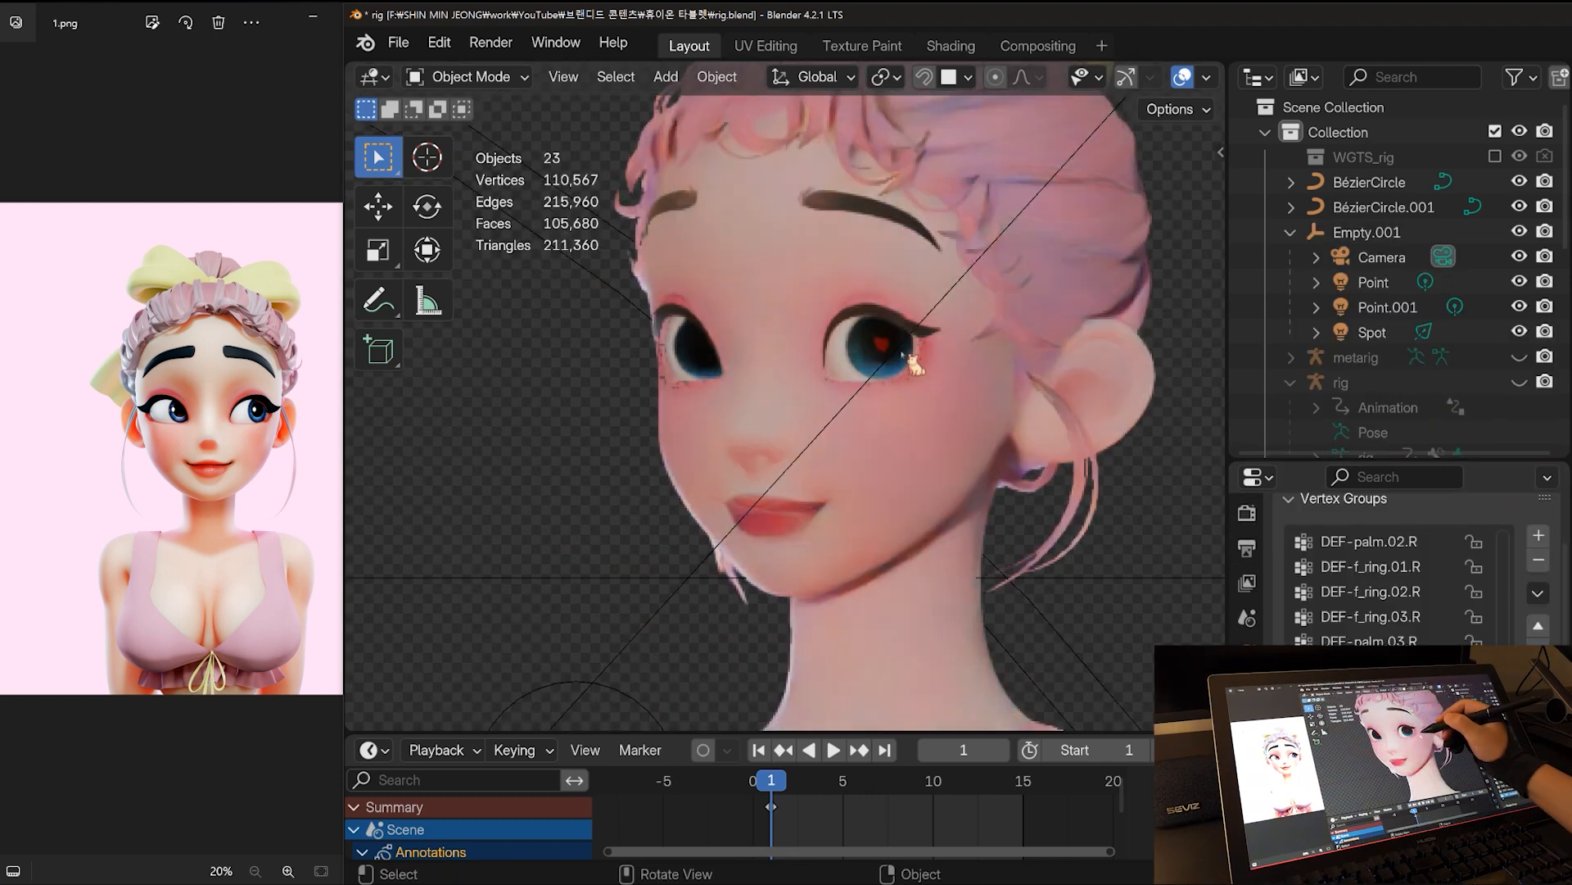
# Delete the small red heart from the pupil and select the Point light under Empty.001.
pyautogui.click(891, 351)
pyautogui.press('Delete')
pyautogui.click(1374, 282)
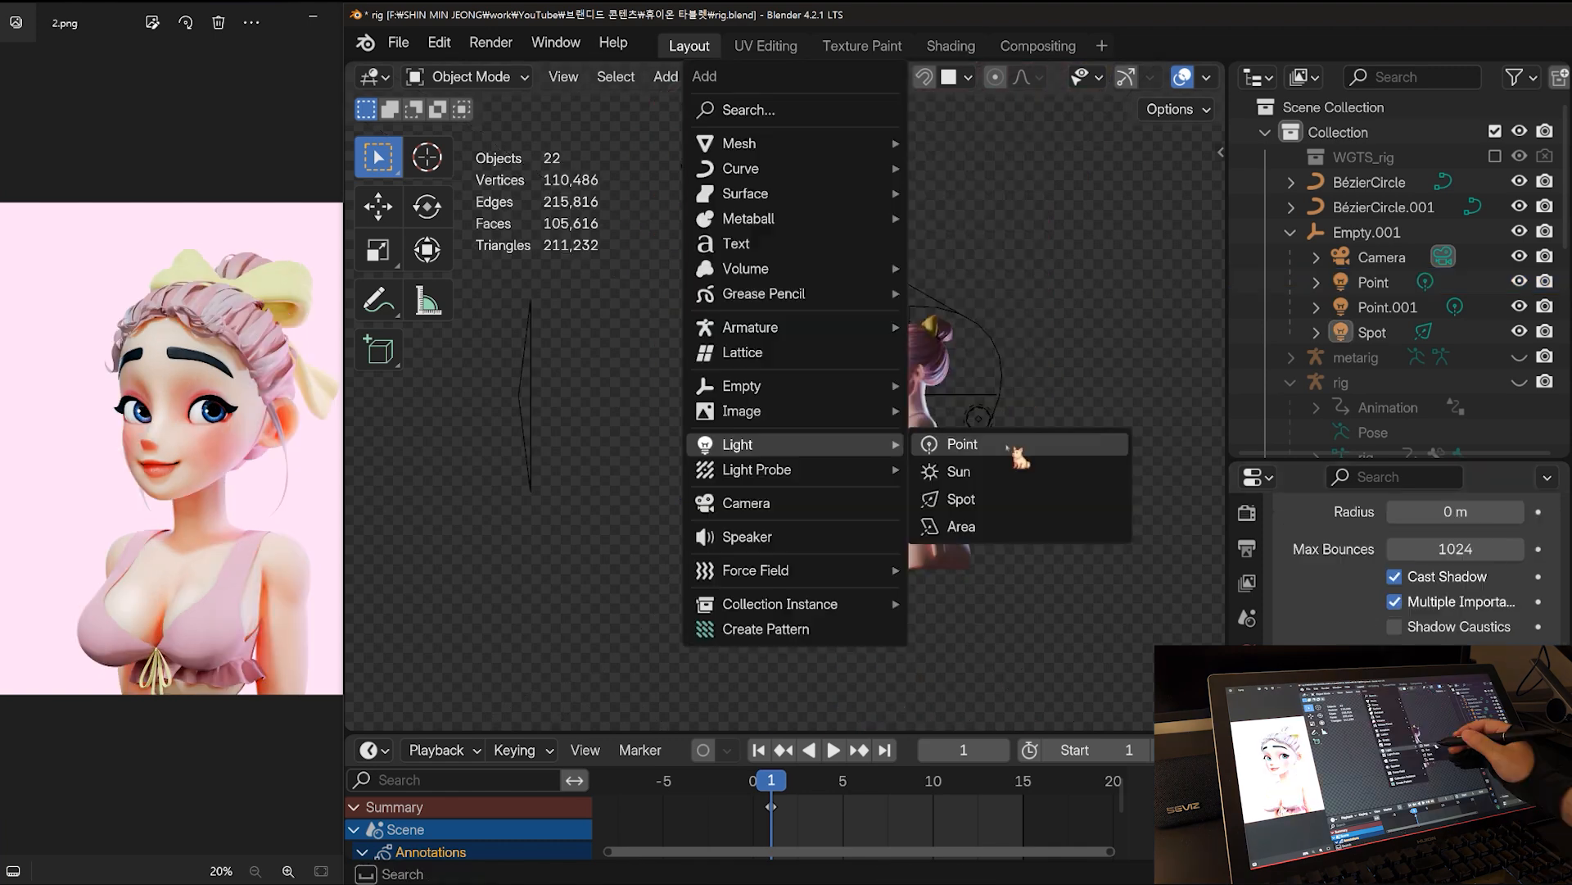
# Add a Point light in front of the character and parent it to Empty.001 with Object (Keep Transform).
pyautogui.click(1014, 453)
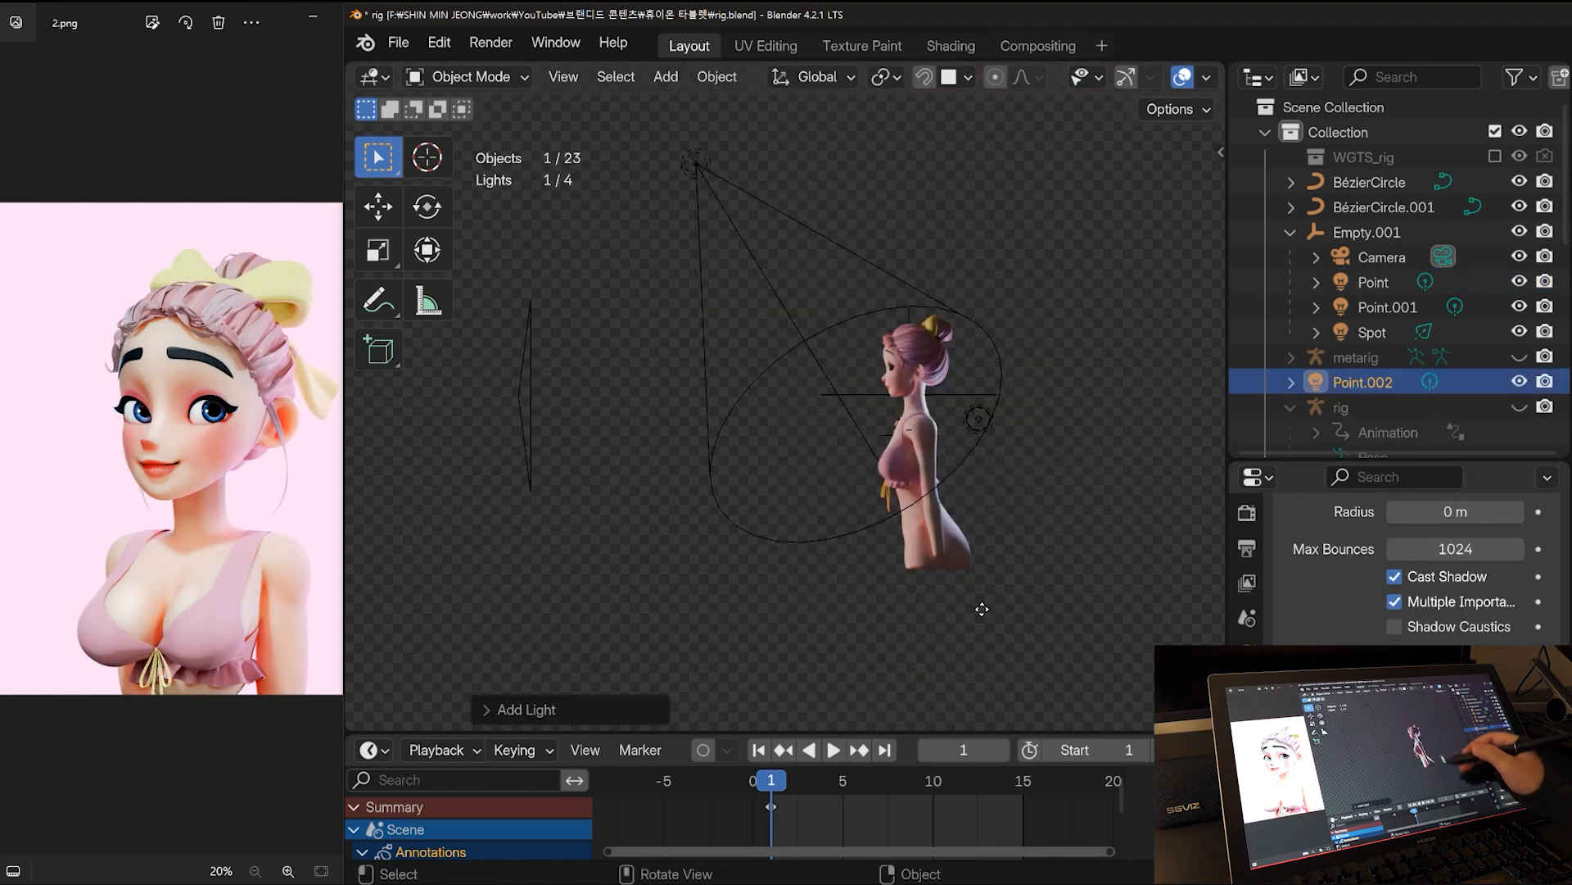
pyautogui.press('g')
pyautogui.click(623, 514)
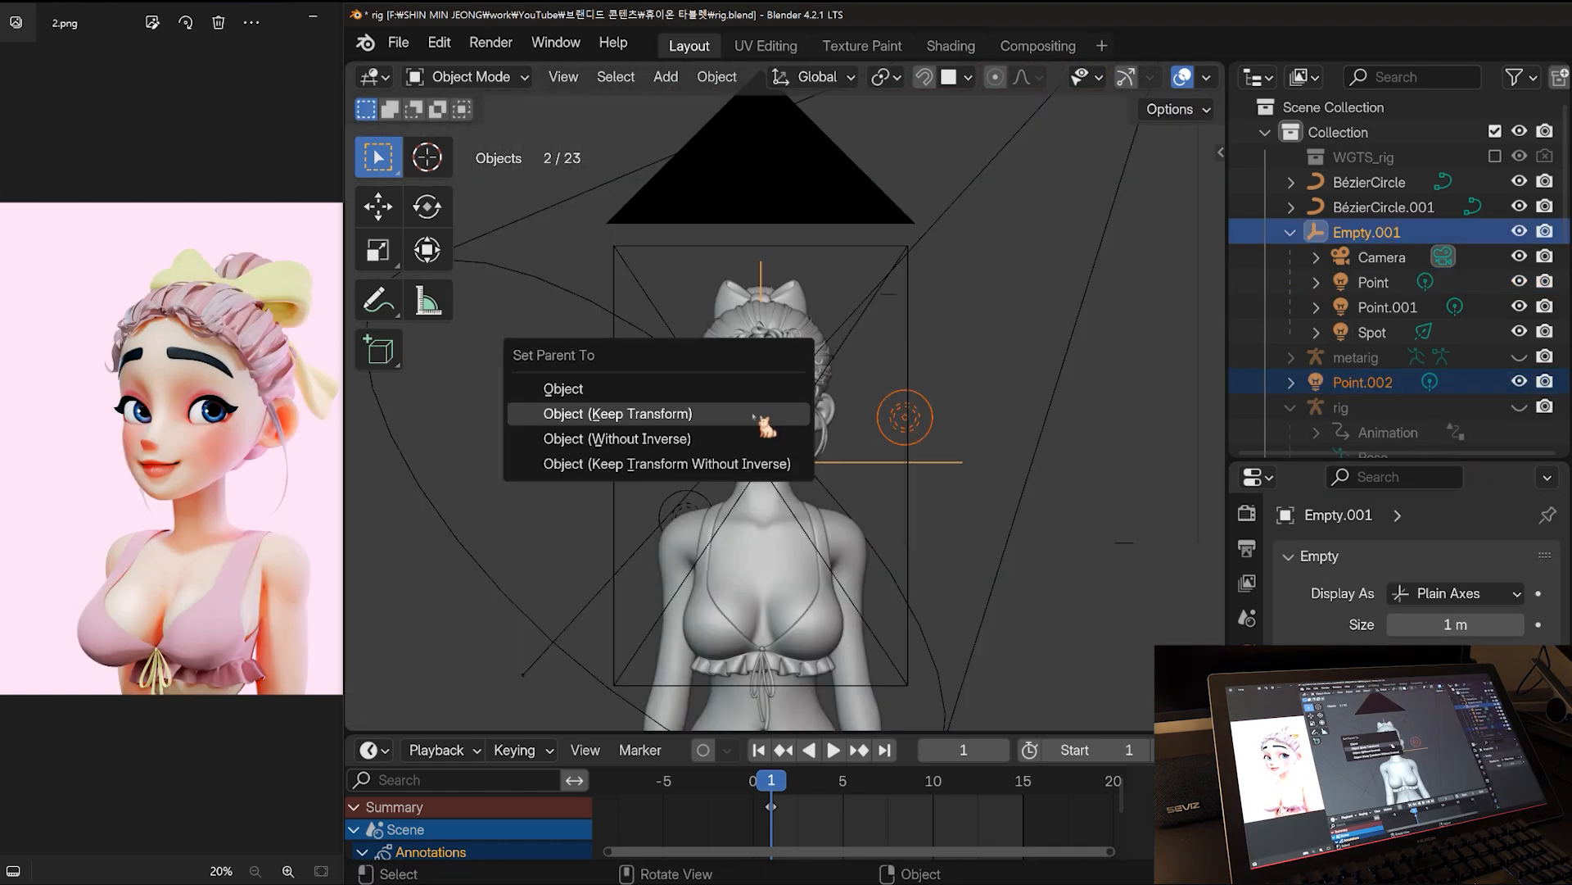
pyautogui.click(755, 415)
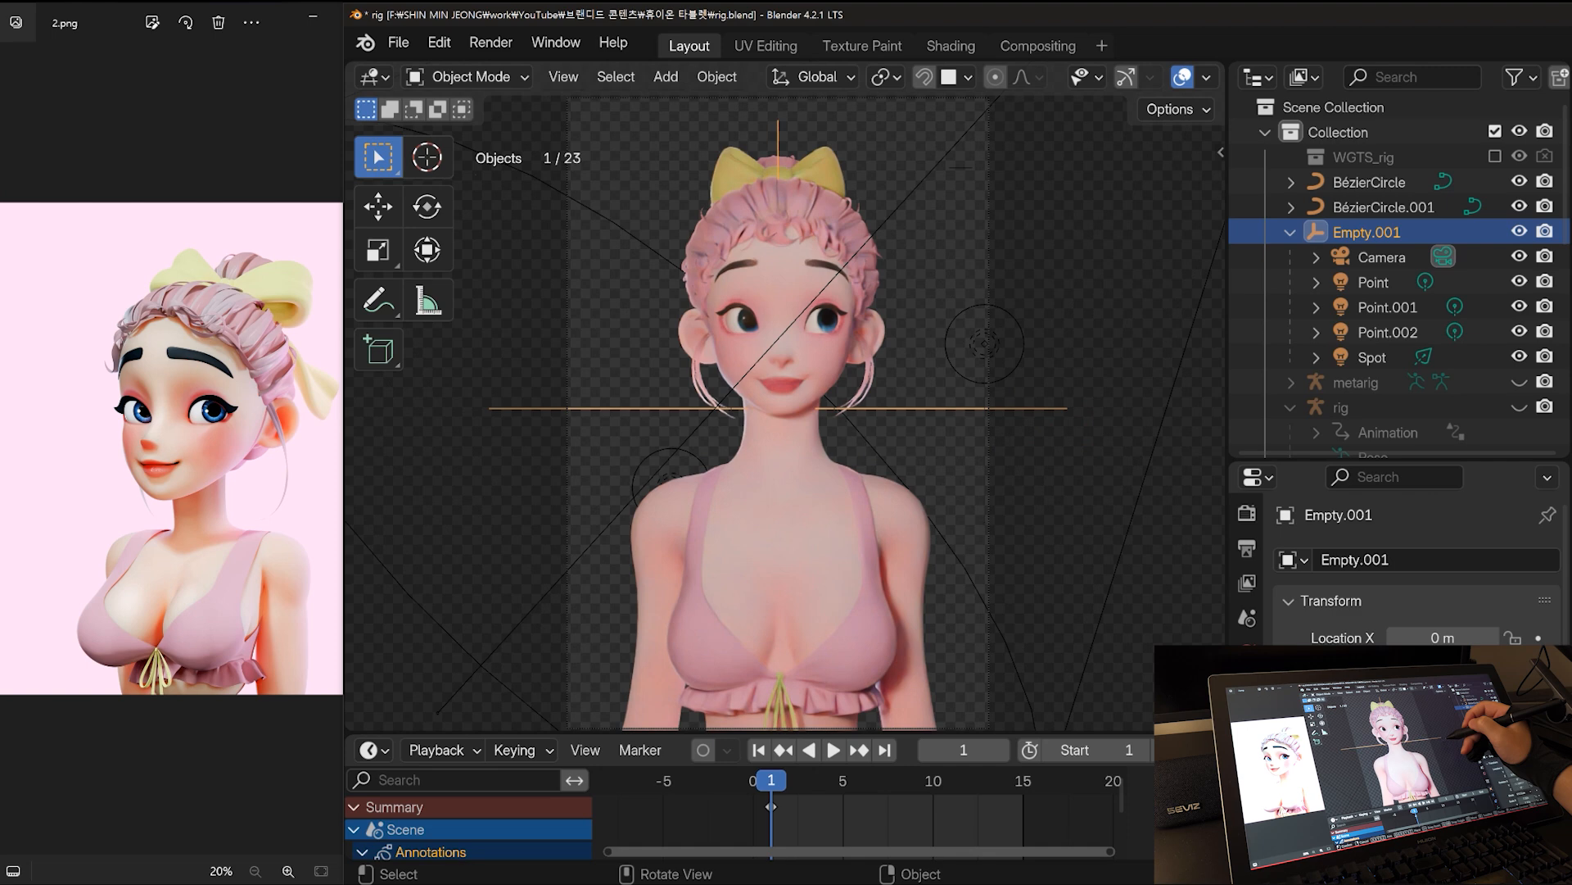
# Rotate Empty.001 about the Z axis to turn the camera and lights around the character.
pyautogui.press('r')
pyautogui.press('z')
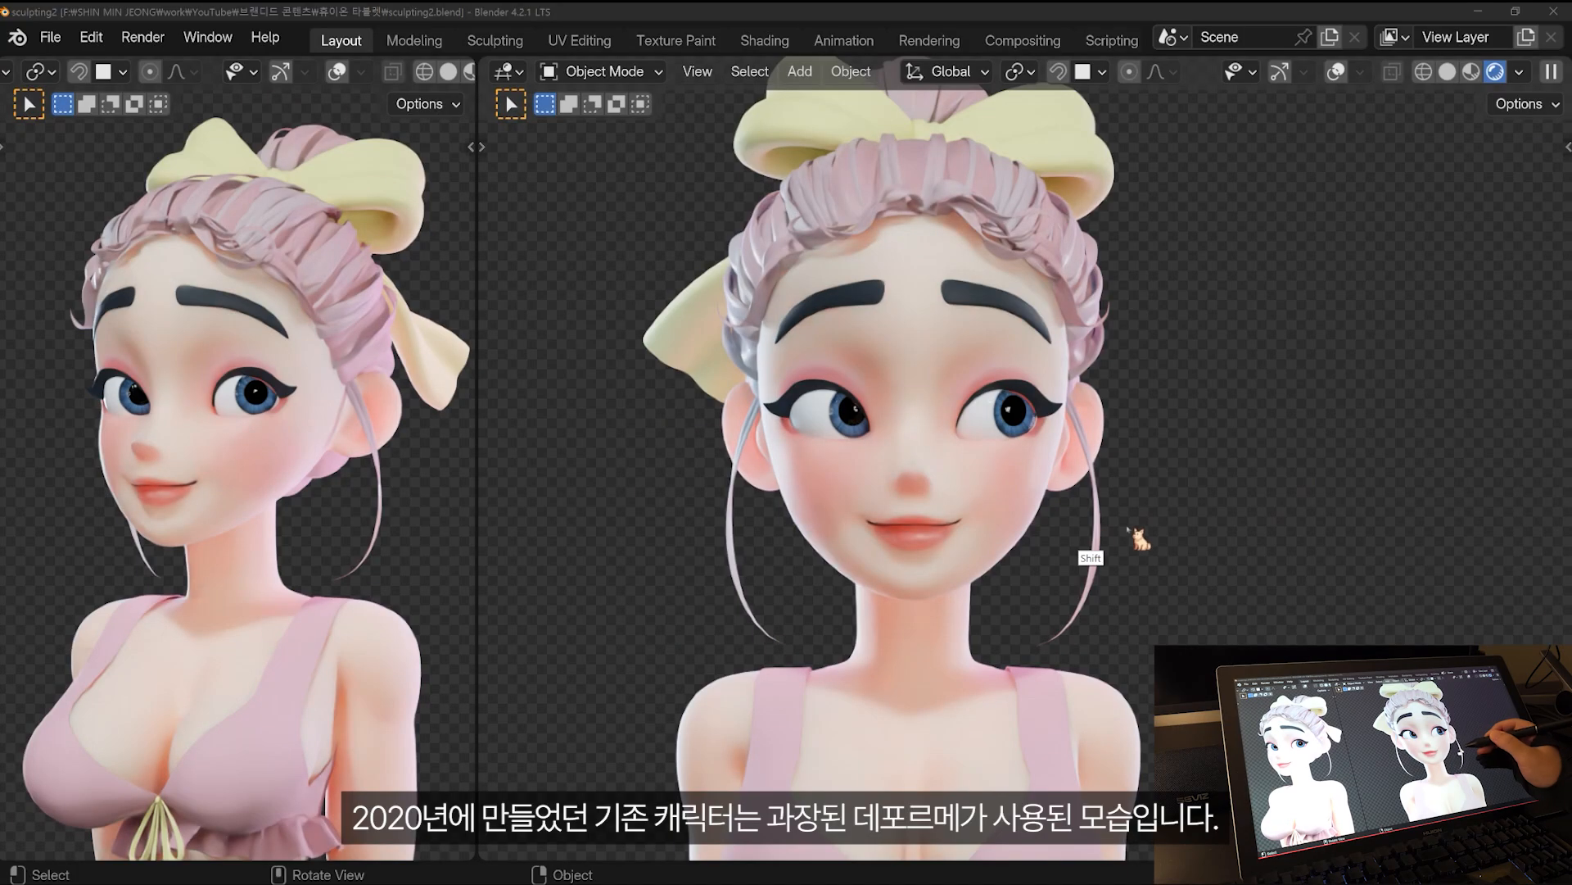
# Examine the older character's face, hair, bow and body proportions from the front and both sides.
pyautogui.keyDown('shift'); pyautogui.moveTo(1128, 530); pyautogui.dragTo(1152, 602, button='middle'); pyautogui.keyUp('shift')
pyautogui.moveTo(1056, 638); pyautogui.dragTo(1018, 620, button='middle')
pyautogui.moveTo(1179, 590); pyautogui.dragTo(1254, 525, button='middle')
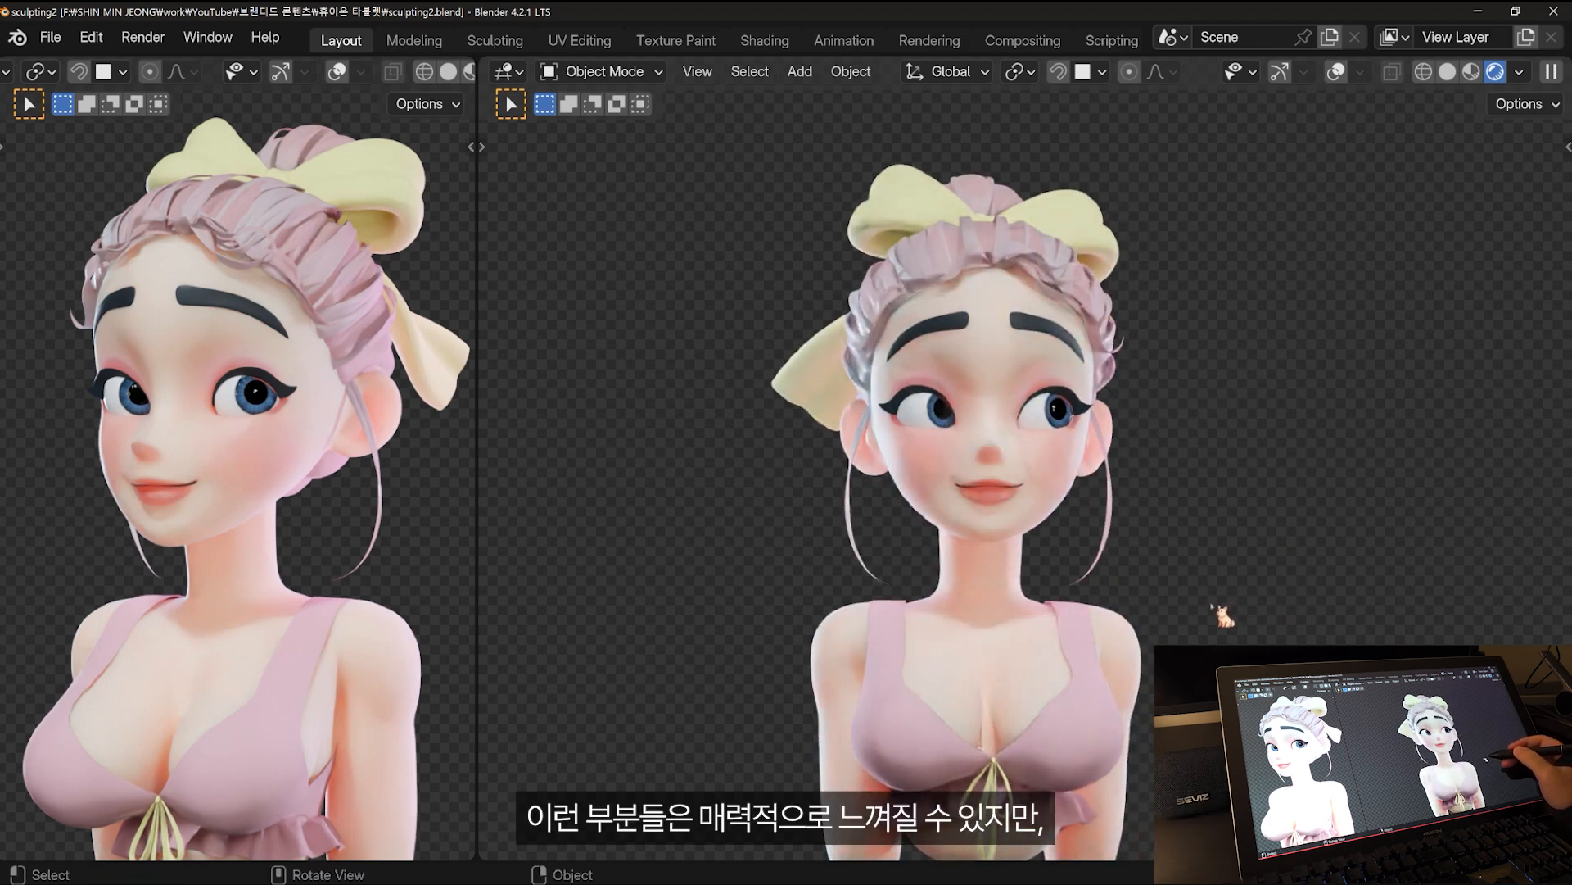
pyautogui.moveTo(1148, 680); pyautogui.dragTo(1224, 670, button='middle')
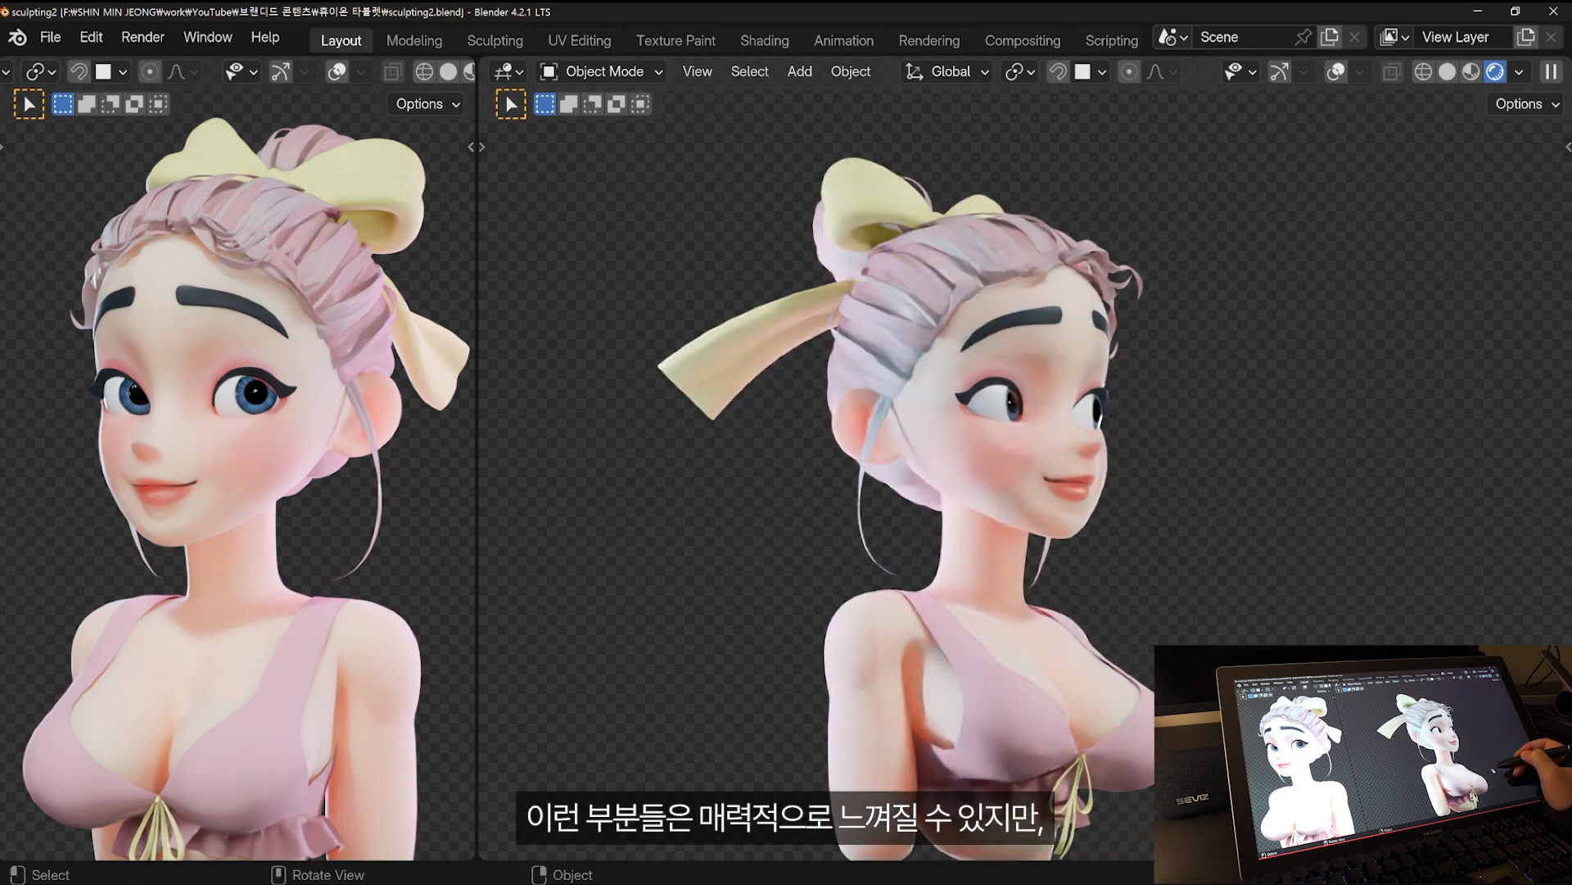
pyautogui.moveTo(1147, 634); pyautogui.dragTo(1089, 630, button='middle')
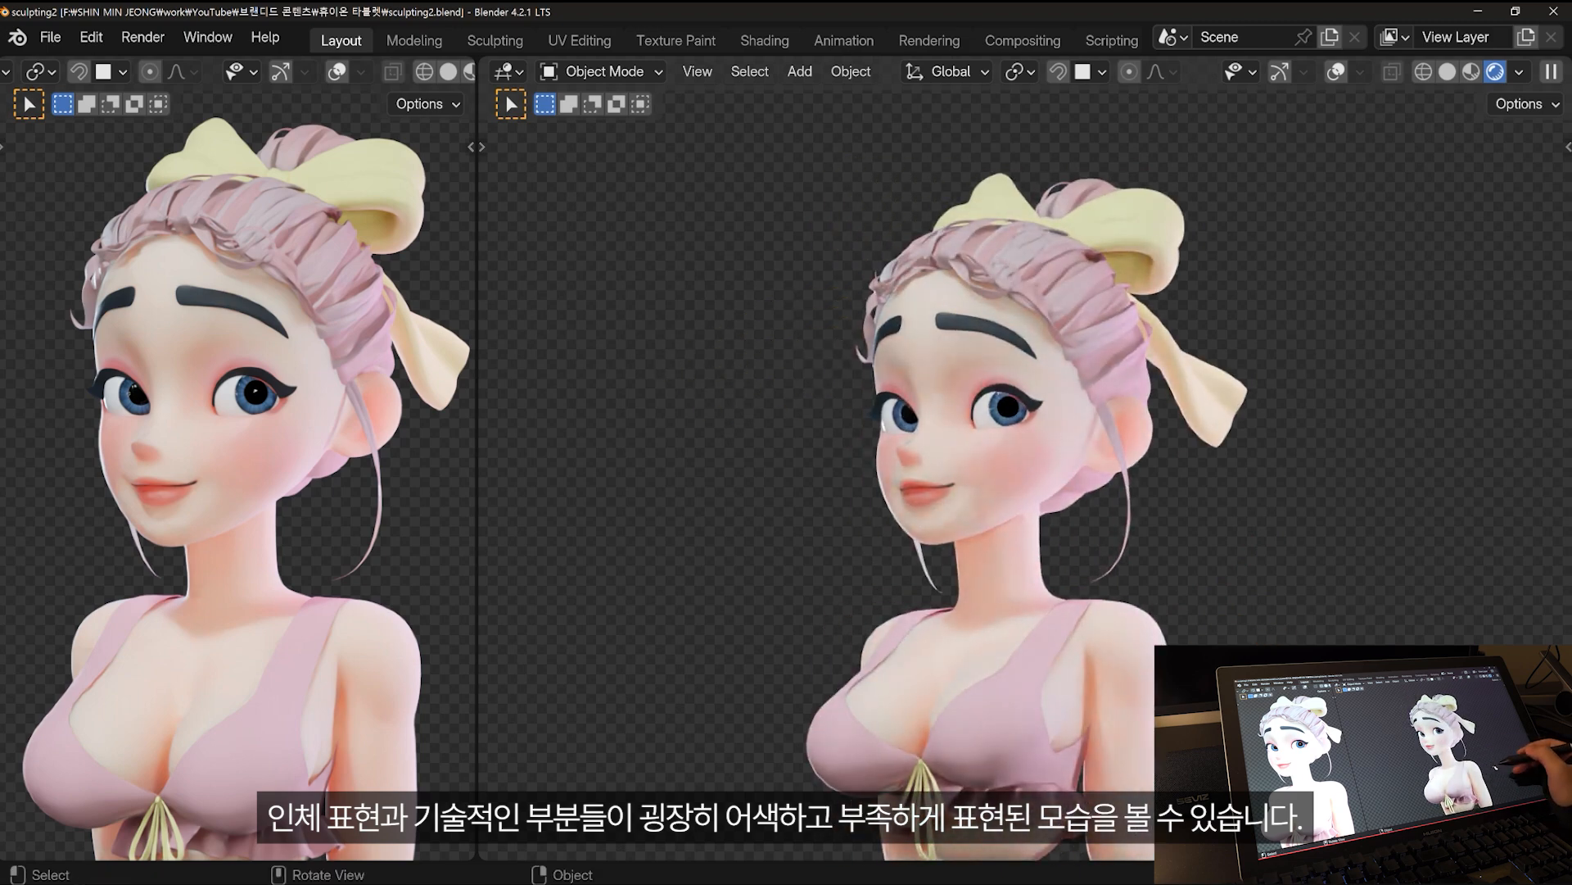
pyautogui.moveTo(1158, 631); pyautogui.dragTo(1218, 520, button='middle')
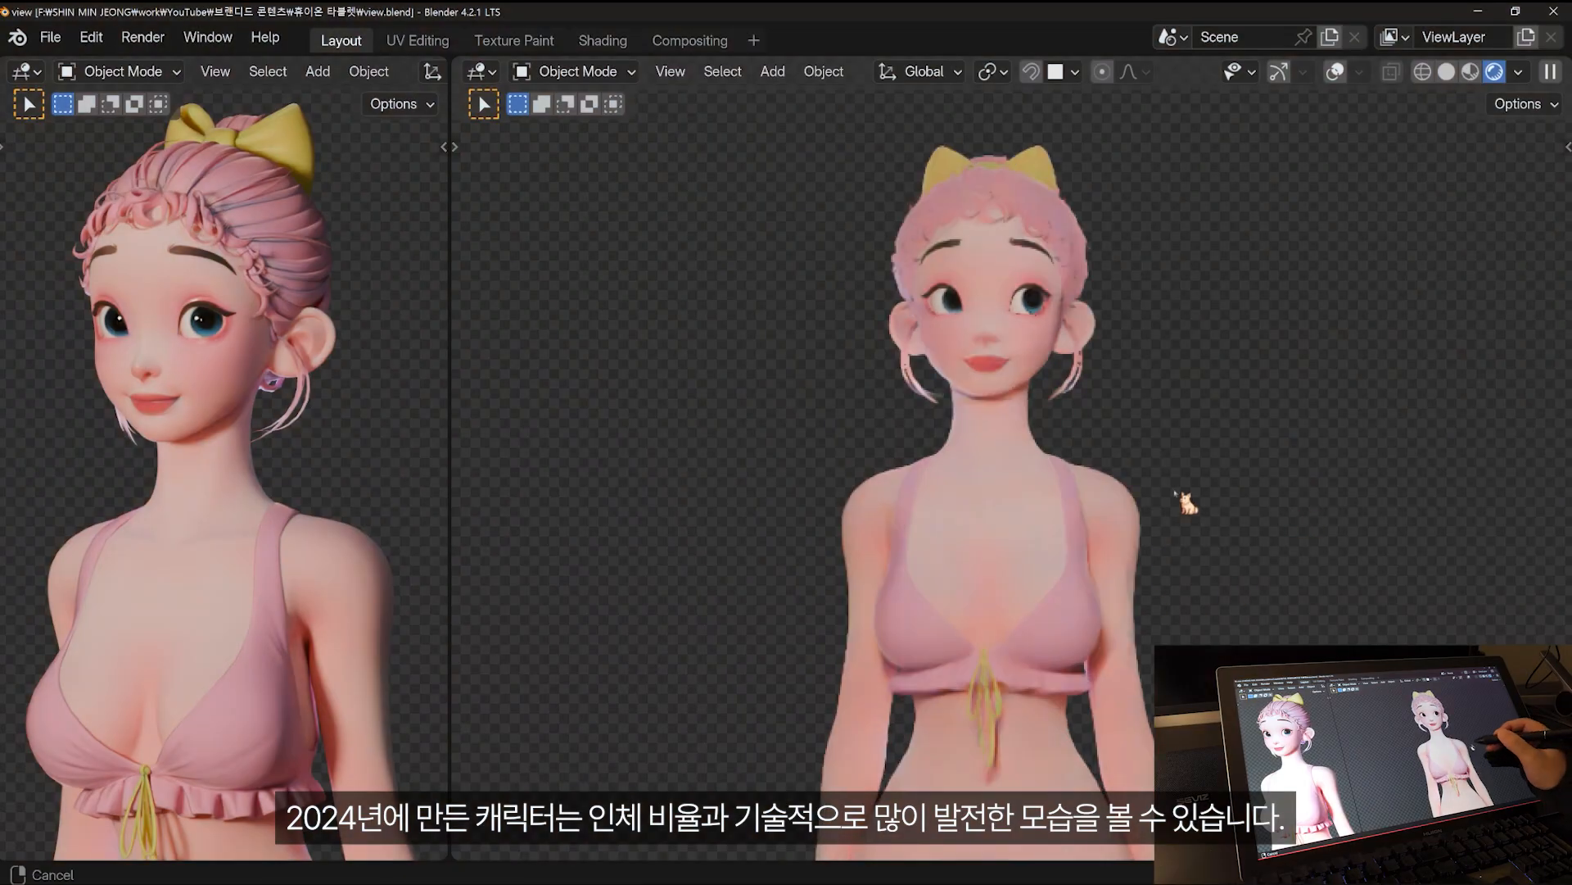
# Examine the new character's face, hair, bow and top up close and from several angles.
pyautogui.keyDown('ctrl'); pyautogui.moveTo(1174, 491); pyautogui.dragTo(1182, 625, button='middle'); pyautogui.keyUp('ctrl')
pyautogui.keyDown('ctrl'); pyautogui.moveTo(1218, 533); pyautogui.dragTo(1105, 542, button='middle'); pyautogui.keyUp('ctrl')
pyautogui.moveTo(1106, 542); pyautogui.dragTo(1236, 636, button='middle')
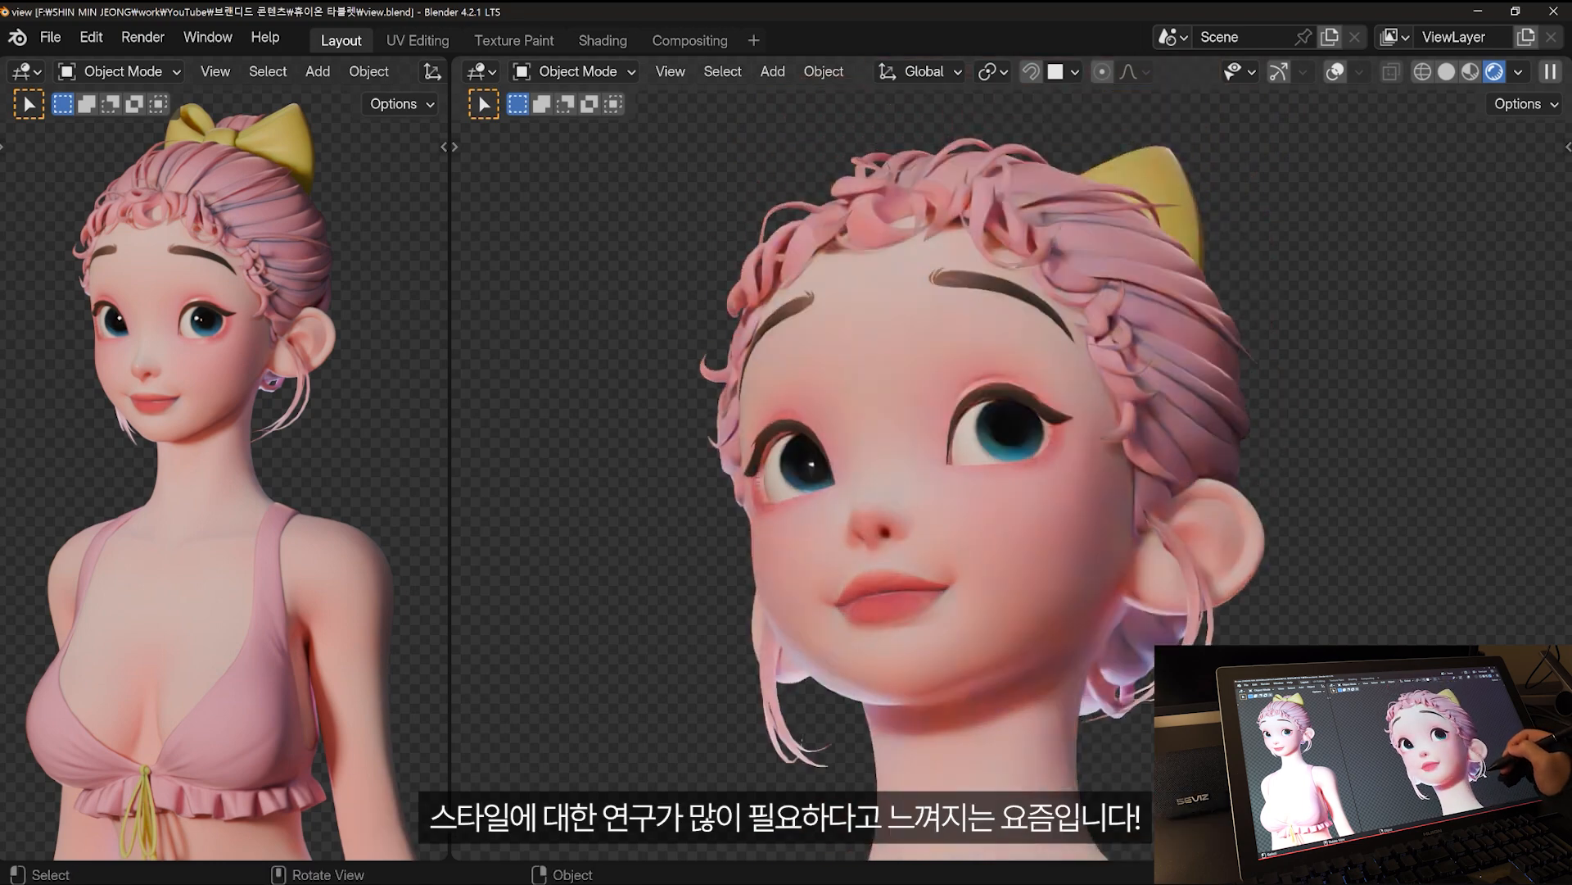
pyautogui.moveTo(1236, 635); pyautogui.dragTo(1185, 598, button='middle')
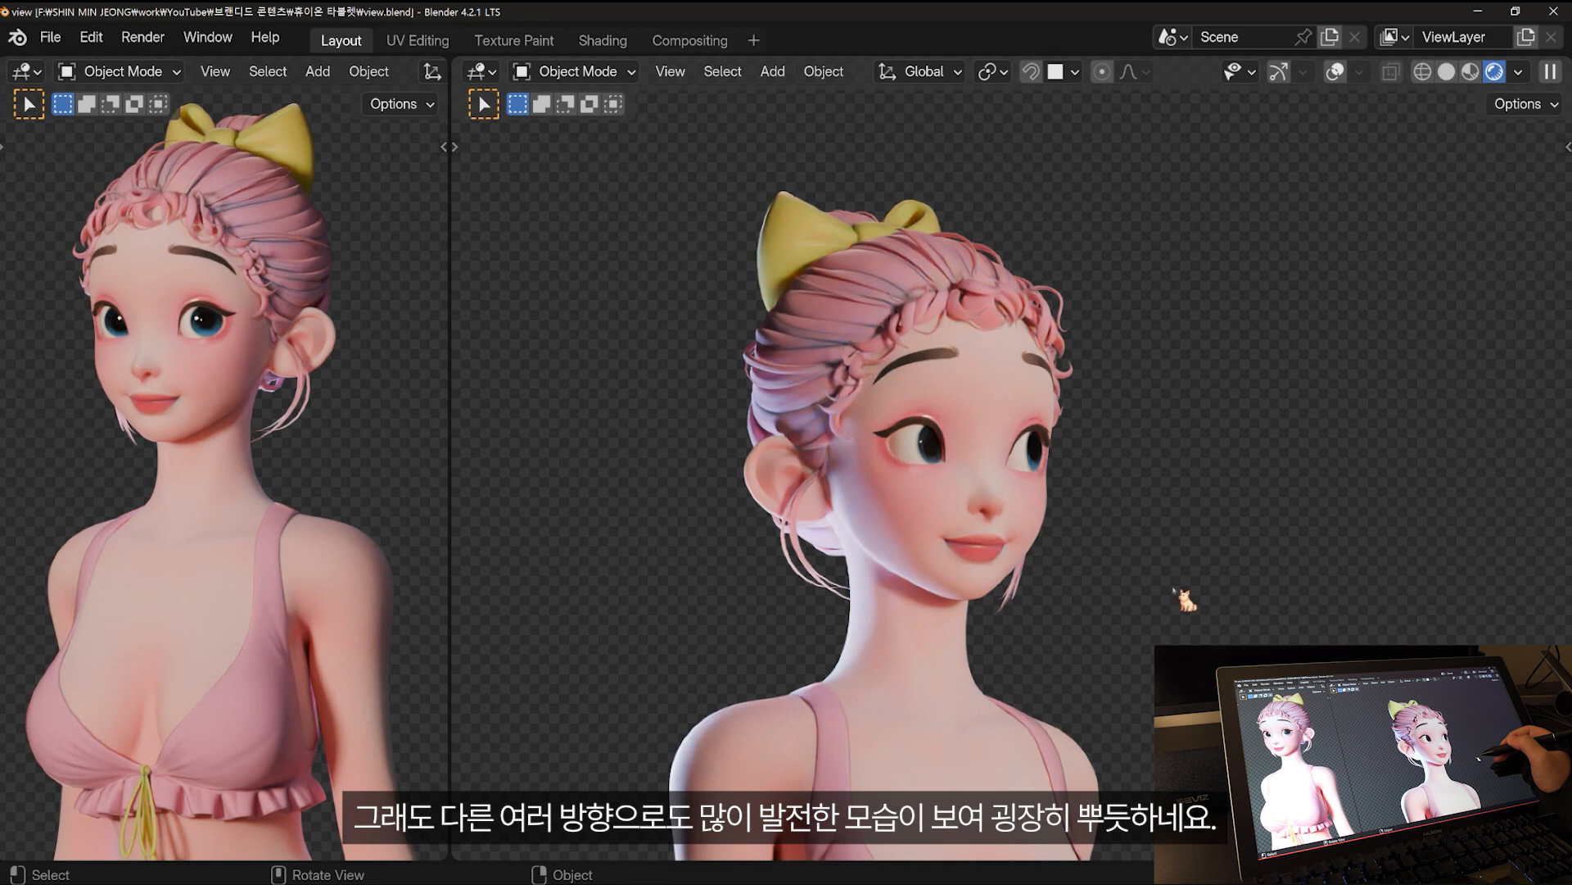
pyautogui.keyDown('shift'); pyautogui.moveTo(1190, 550); pyautogui.dragTo(1217, 465, button='middle'); pyautogui.keyUp('shift')
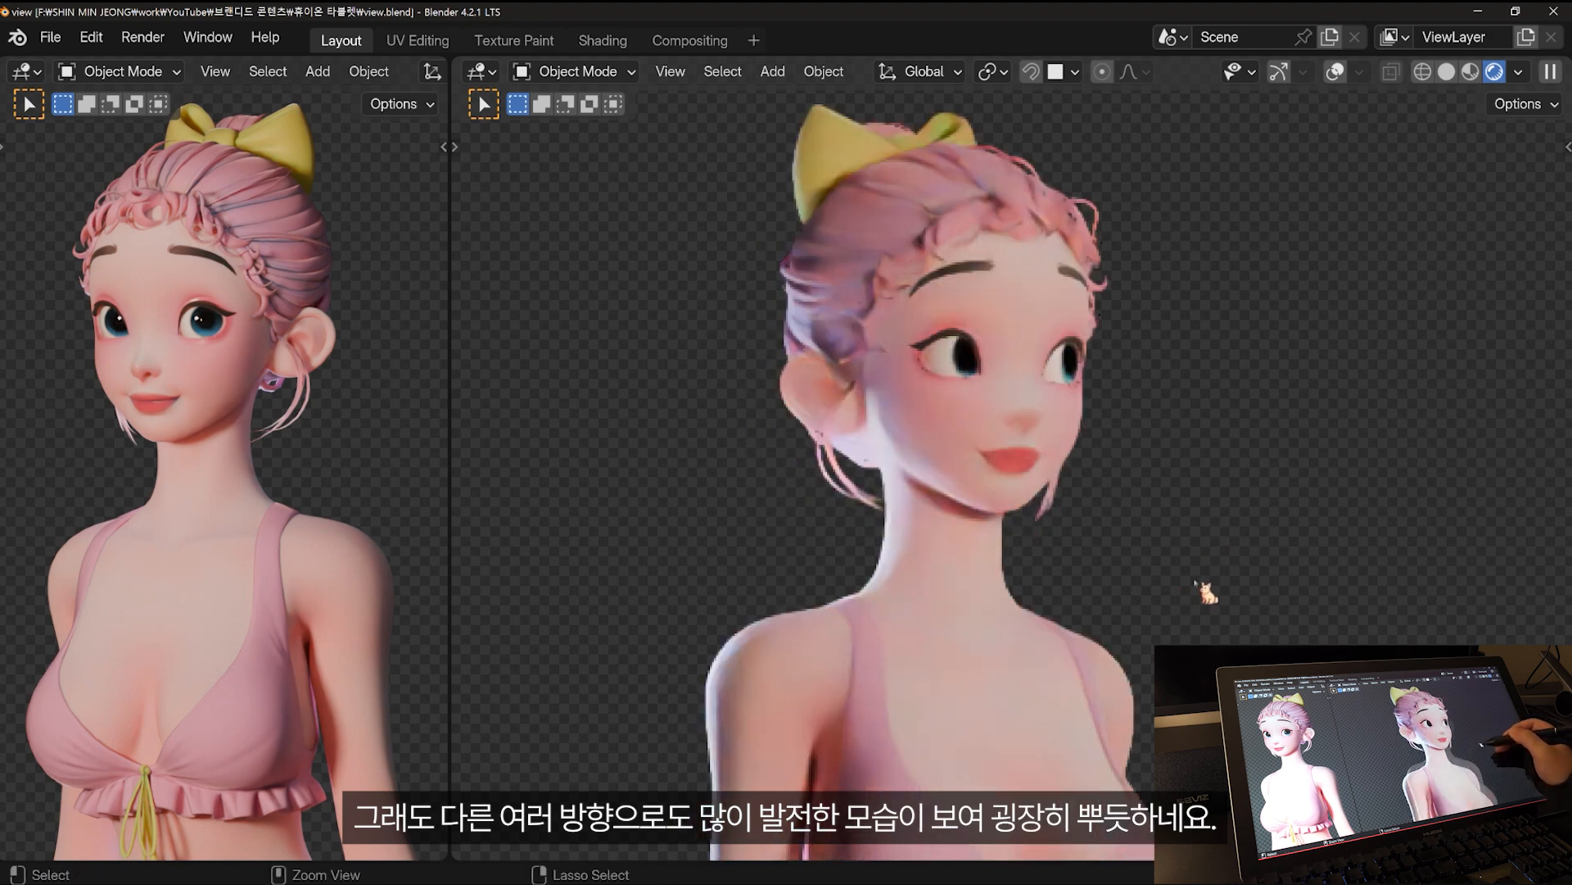
pyautogui.keyDown('ctrl'); pyautogui.moveTo(1194, 578); pyautogui.dragTo(1177, 641, button='middle'); pyautogui.keyUp('ctrl')
pyautogui.moveTo(1002, 648); pyautogui.dragTo(1138, 466, button='middle')
pyautogui.moveTo(1106, 542); pyautogui.dragTo(1129, 573, button='middle')
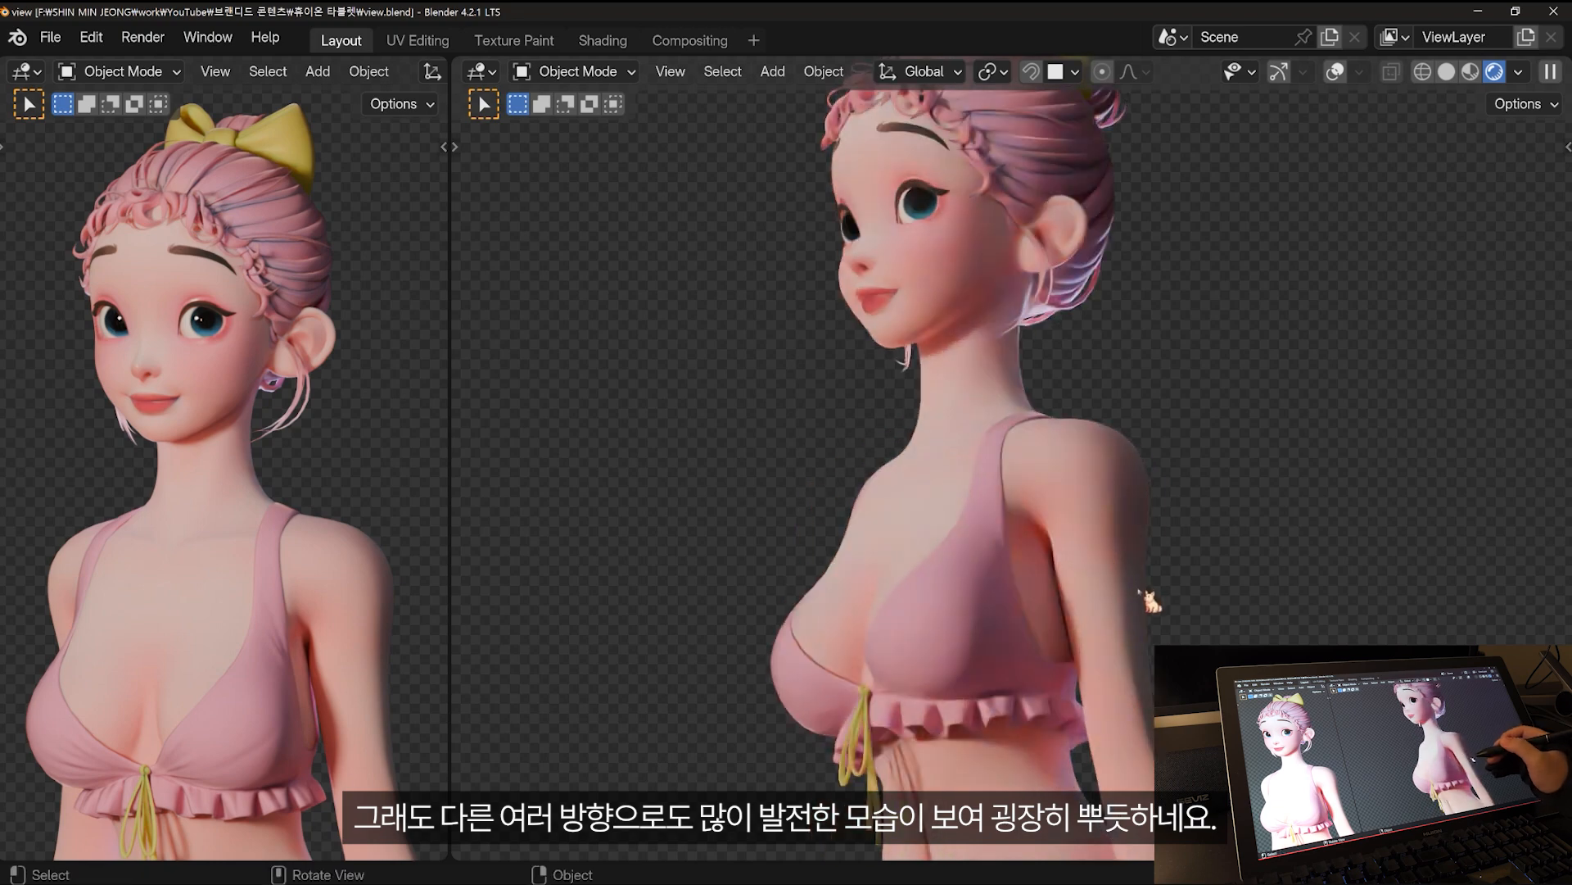